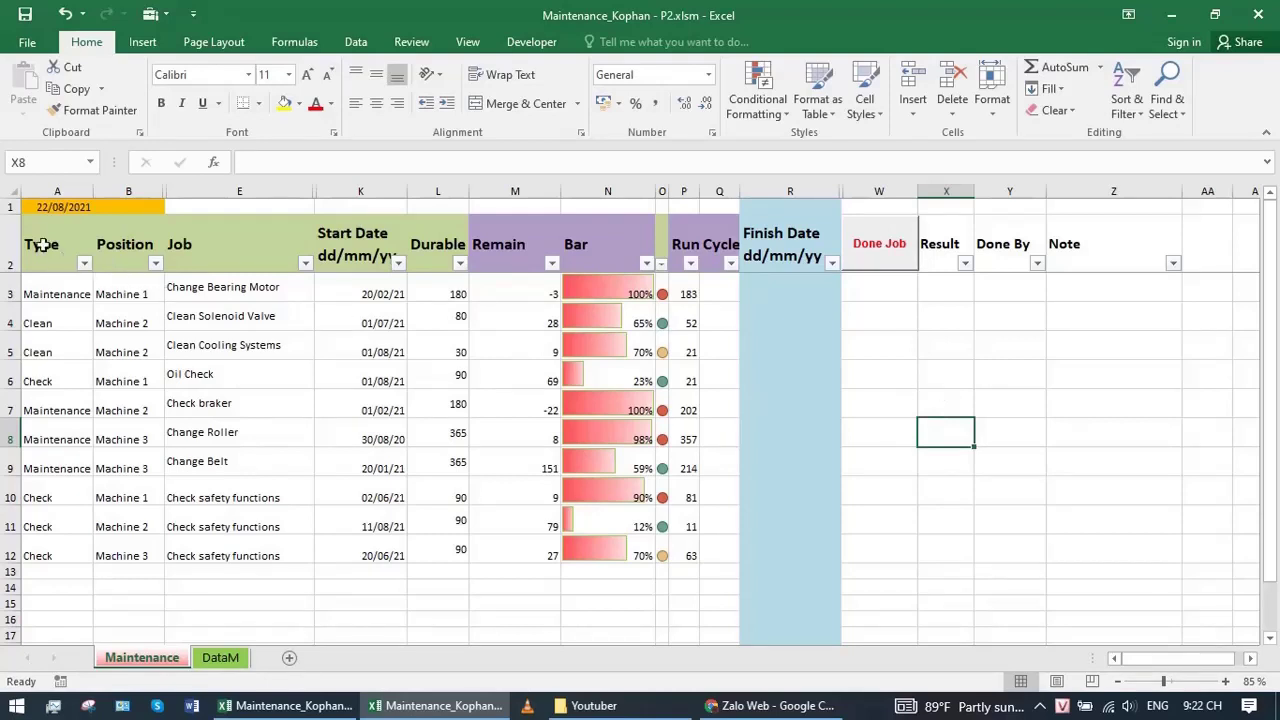
Step: Review the job table, its Bar values and Finish Date column, and glance at the DataM sheet
drag(35, 237, 683, 556)
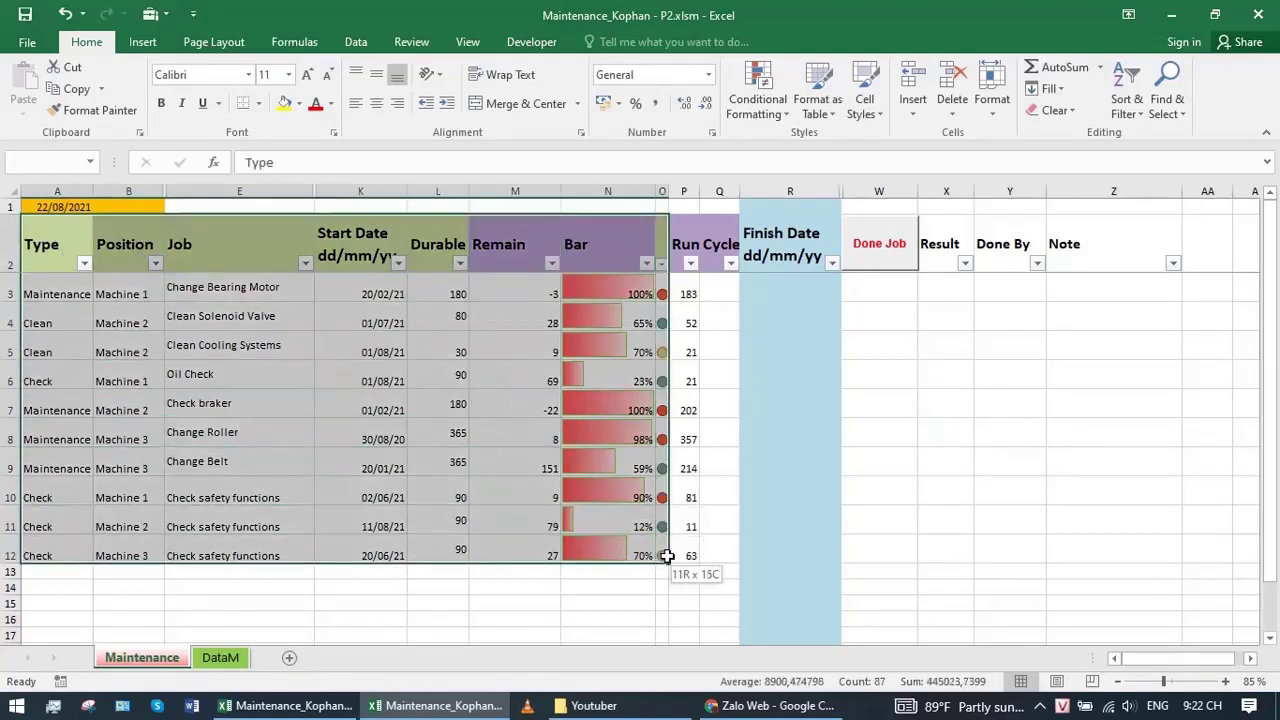
drag(608, 285, 608, 556)
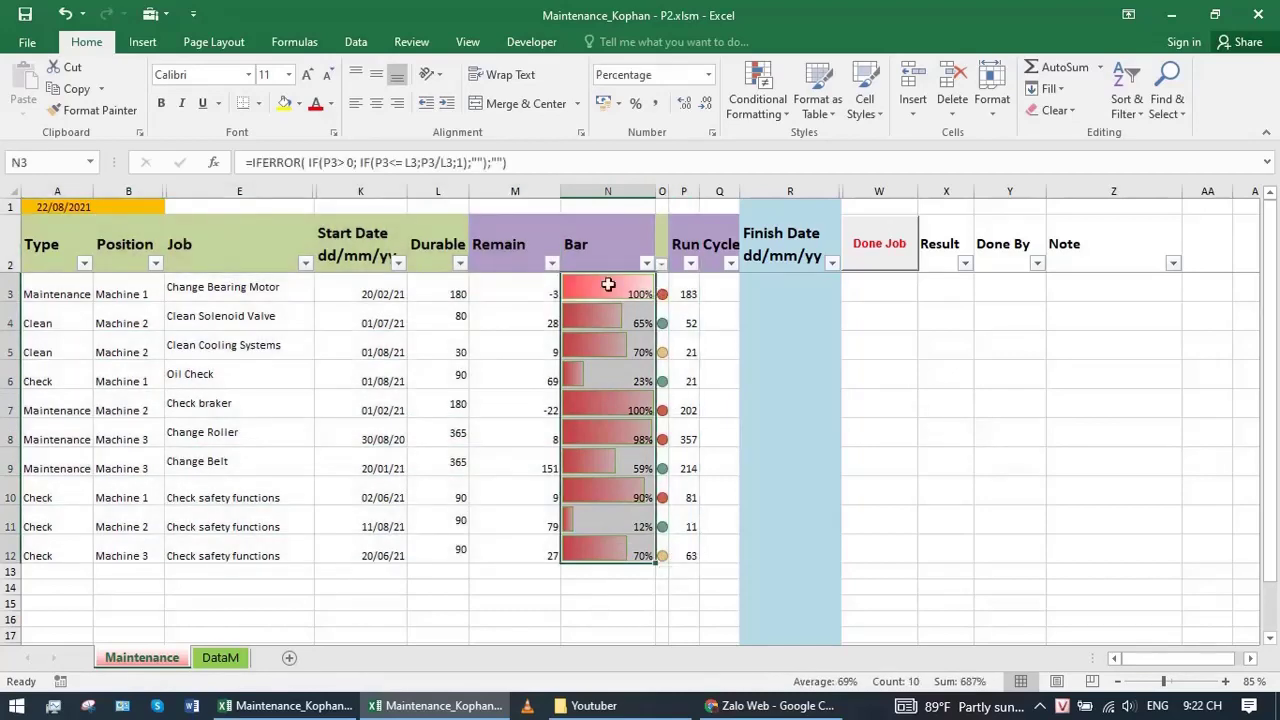
drag(608, 285, 628, 545)
click(789, 347)
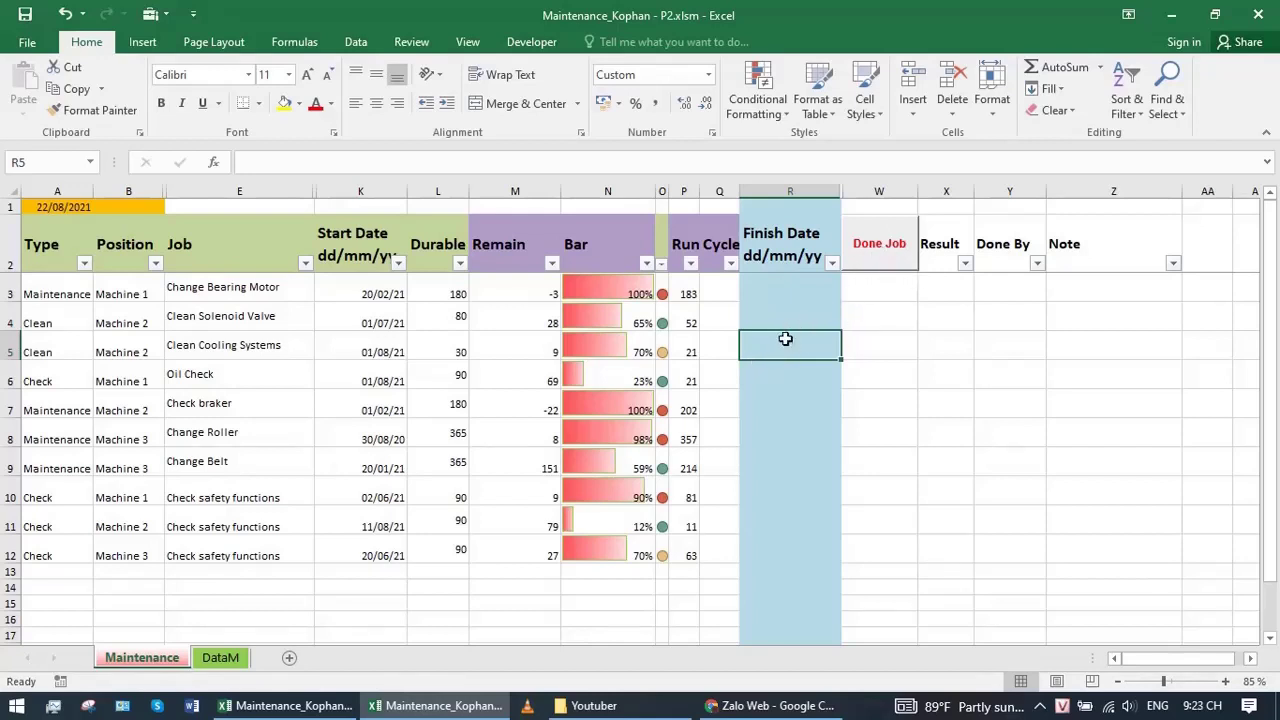
click(800, 289)
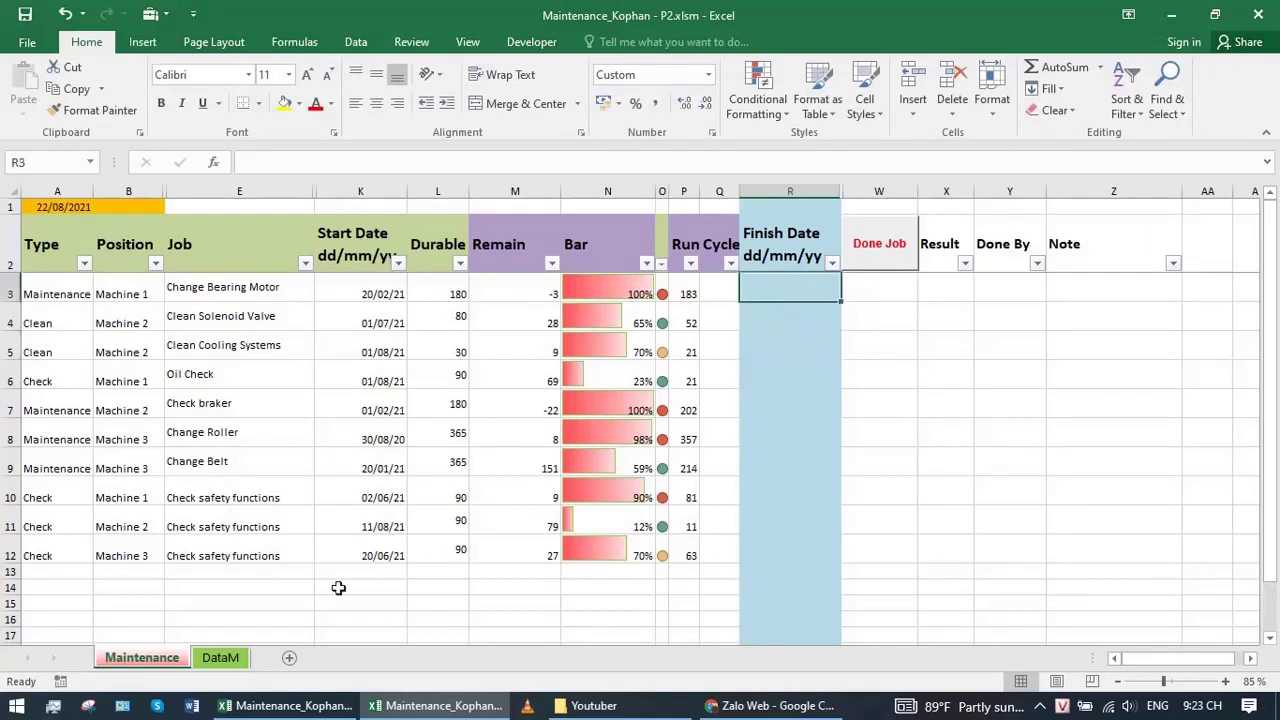
click(220, 657)
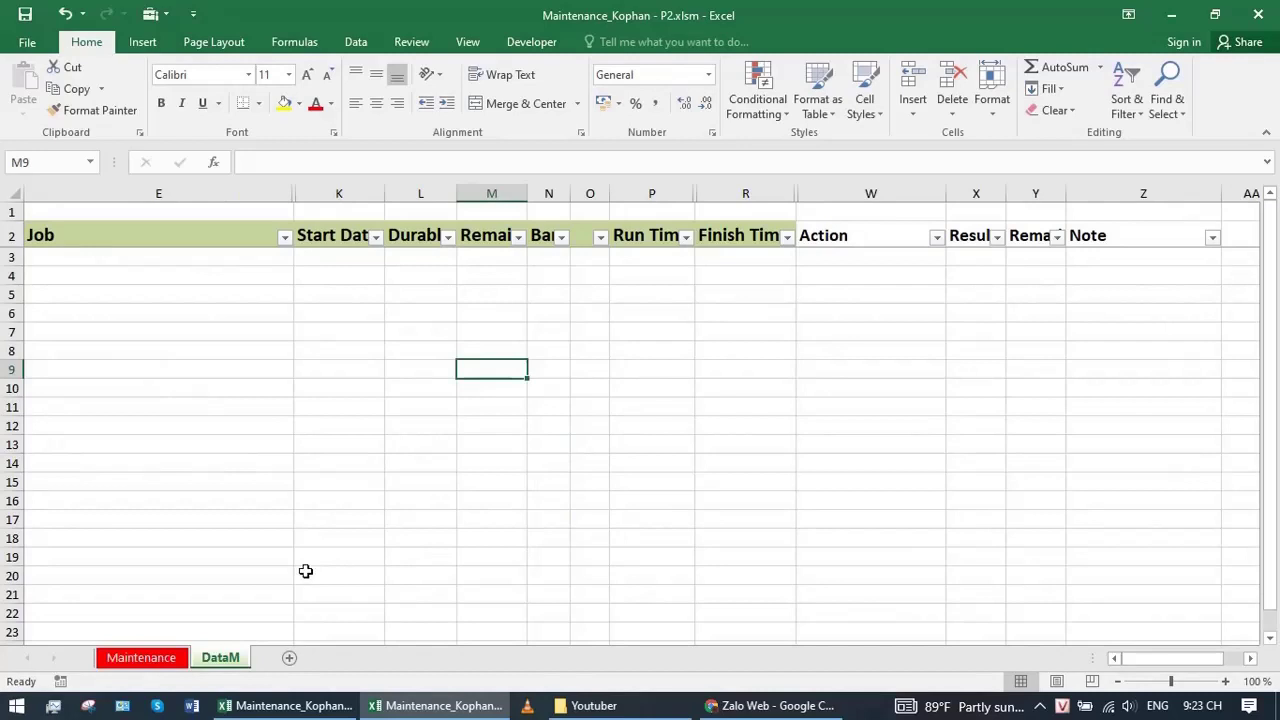
click(141, 657)
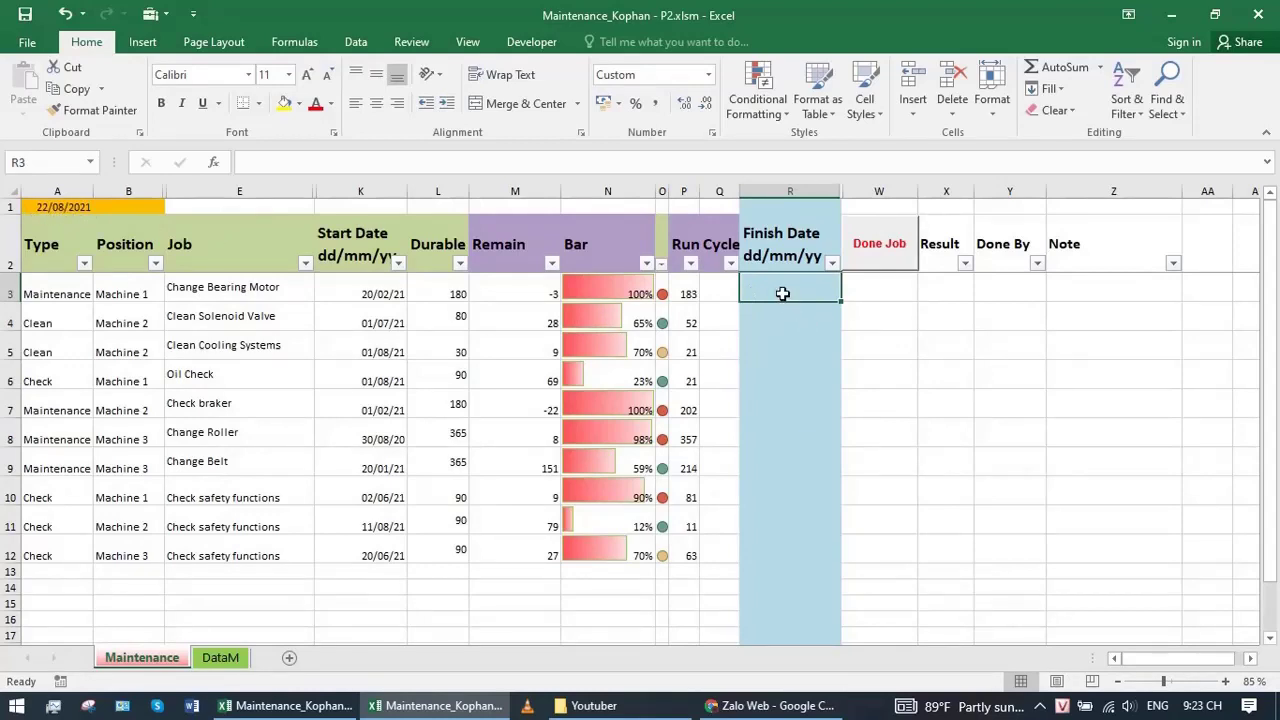
Step: Enter finish date 21/08/21, result ok, a done-by name and note Maintenance for Change Bearing Motor
text(21/8/21)
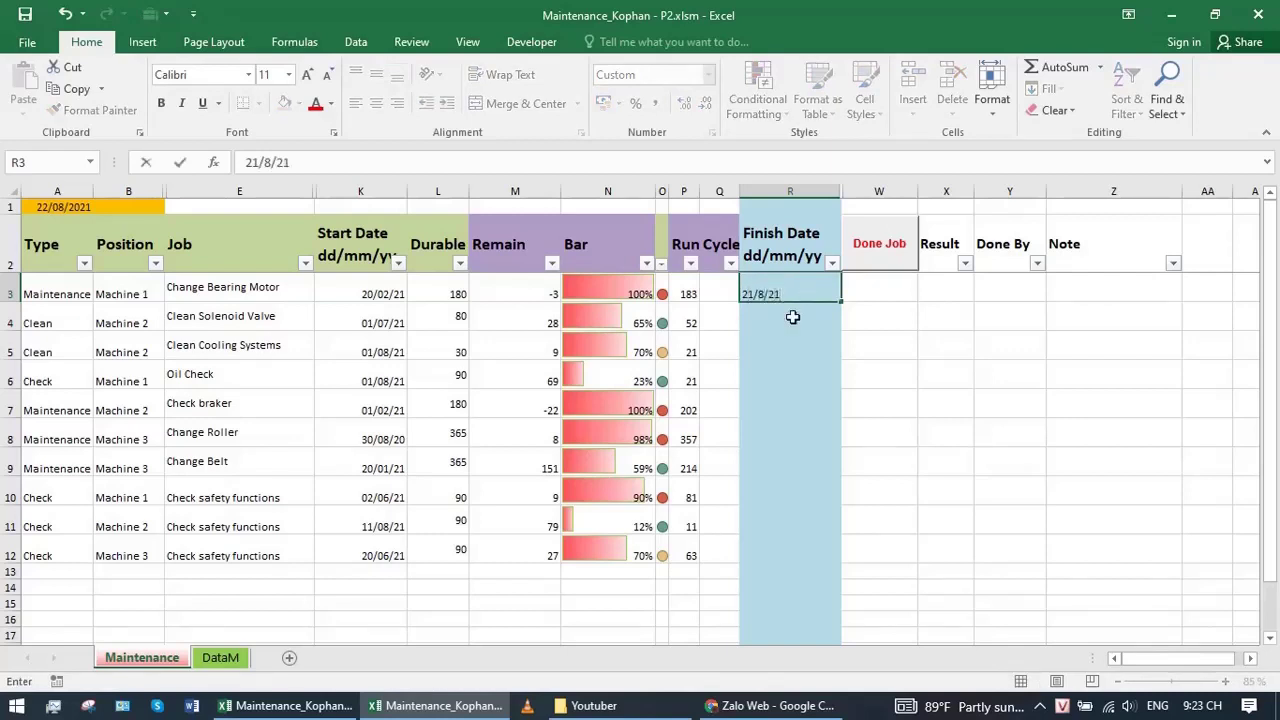
key(Return)
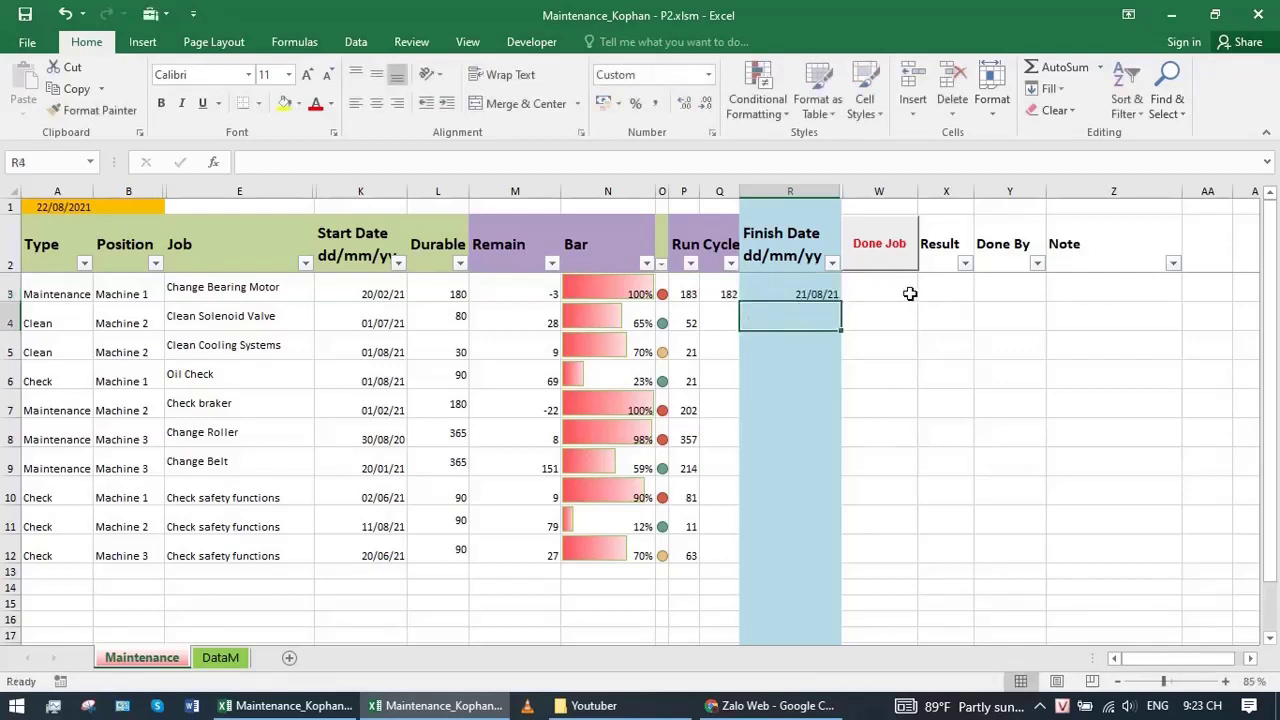
click(948, 290)
text(ok)
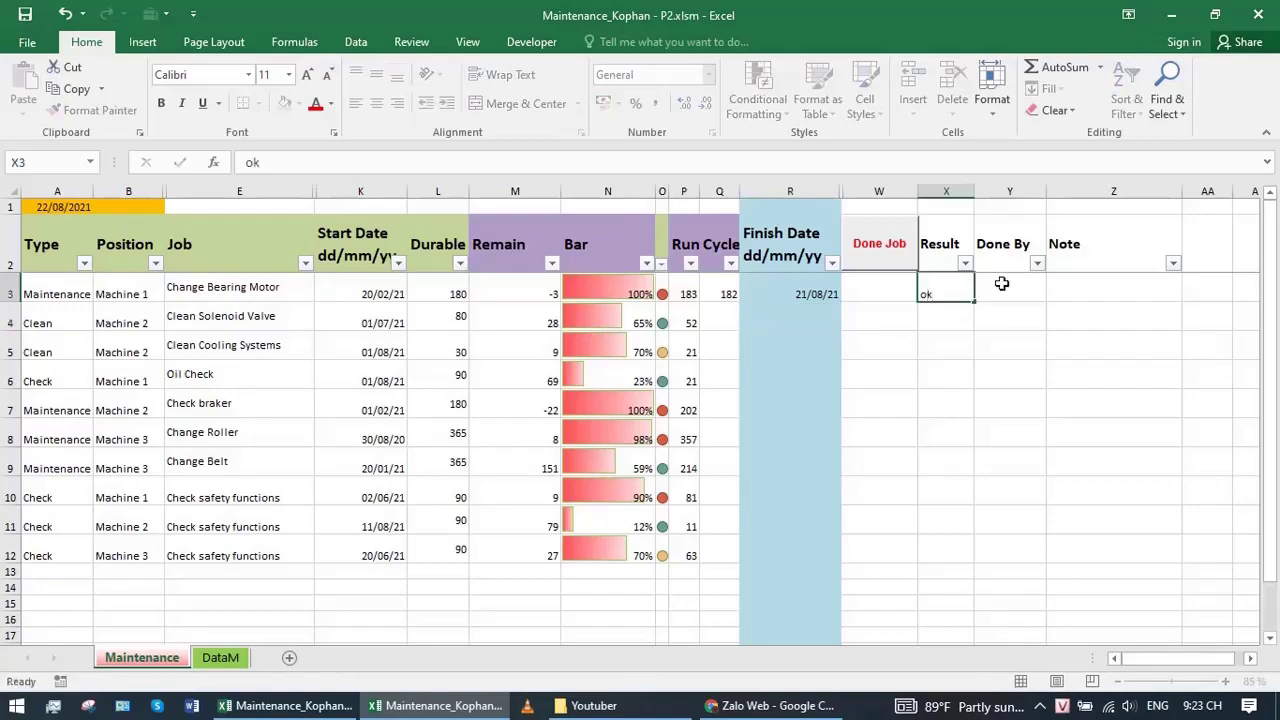
click(1008, 296)
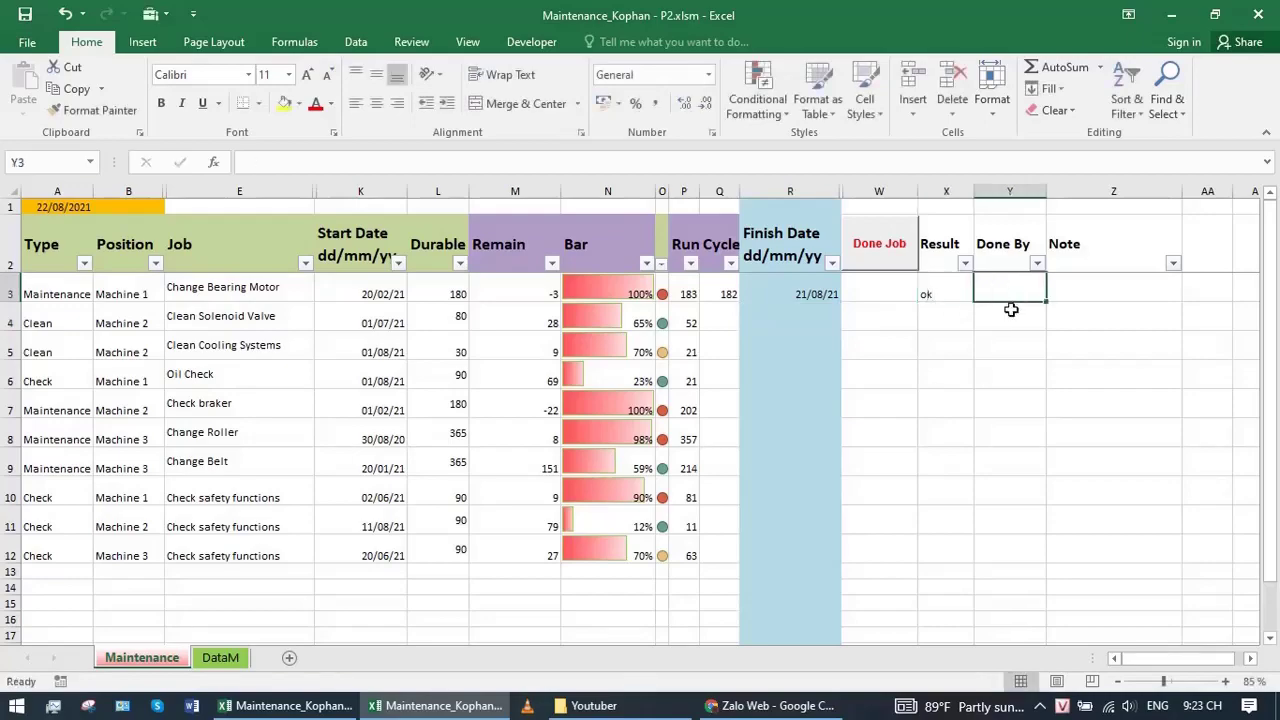
text(Mr A)
click(1114, 291)
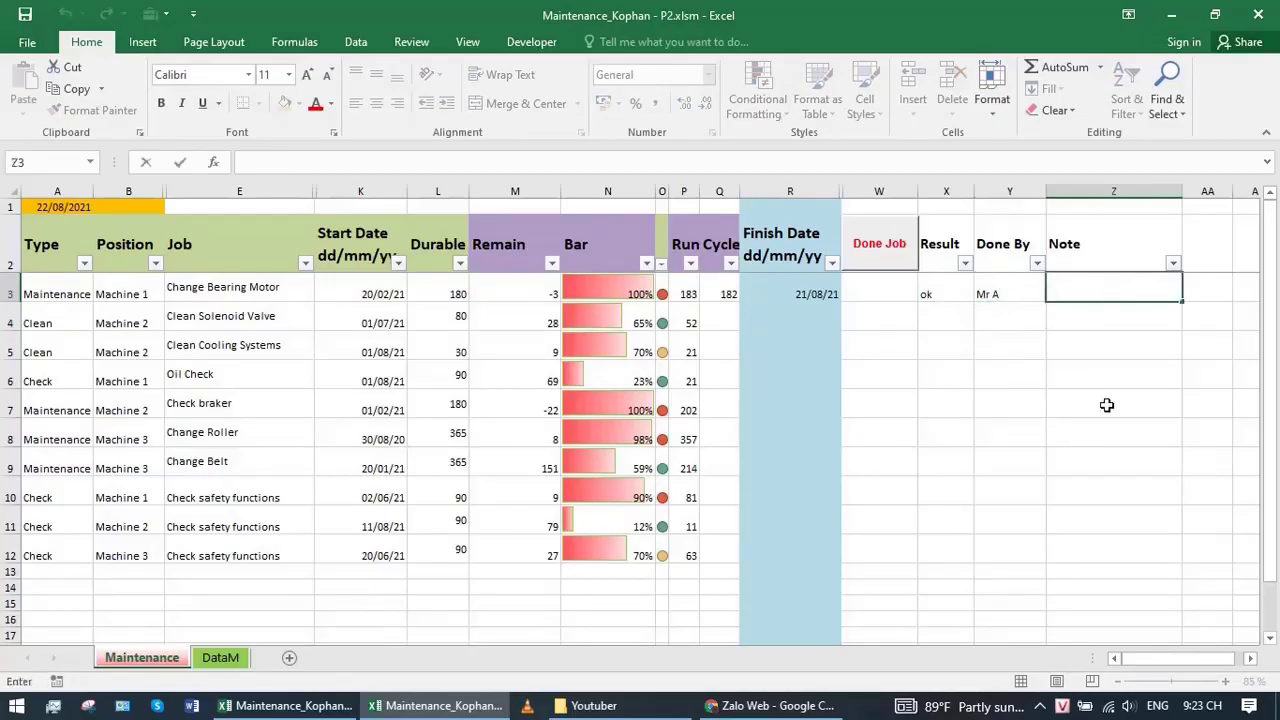
text(Maintenance)
key(ctrl+Return)
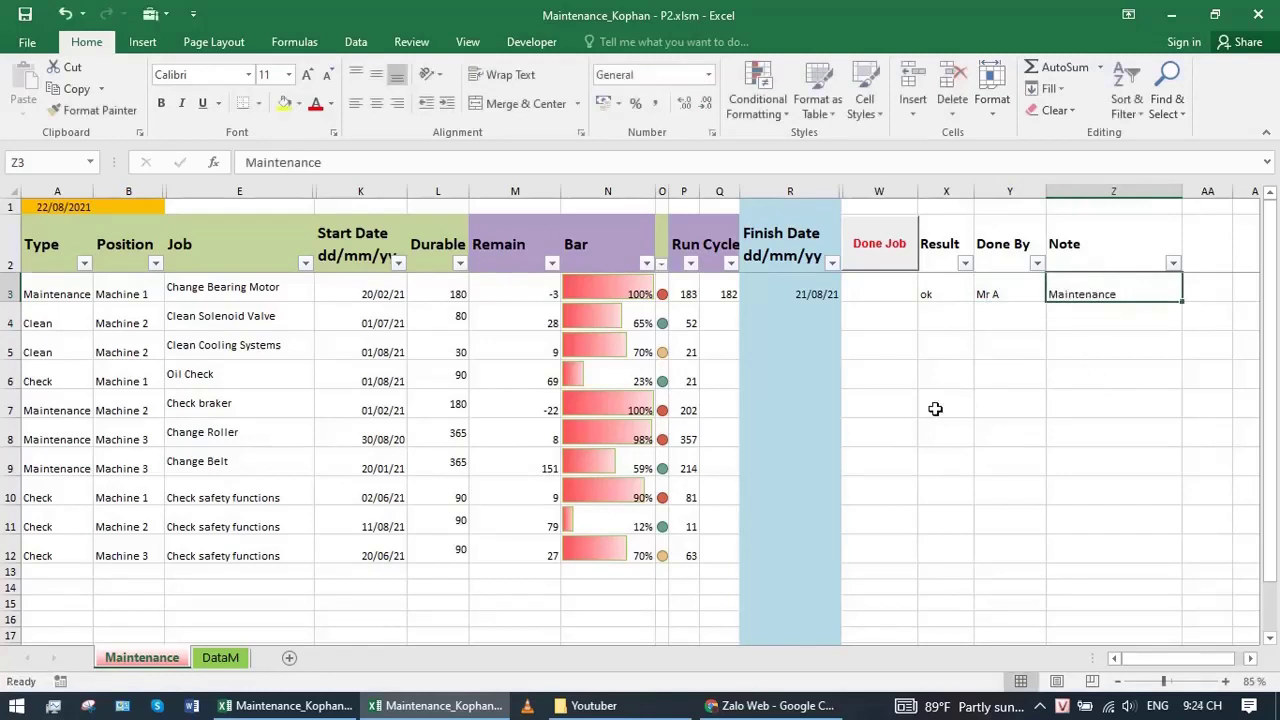
click(780, 290)
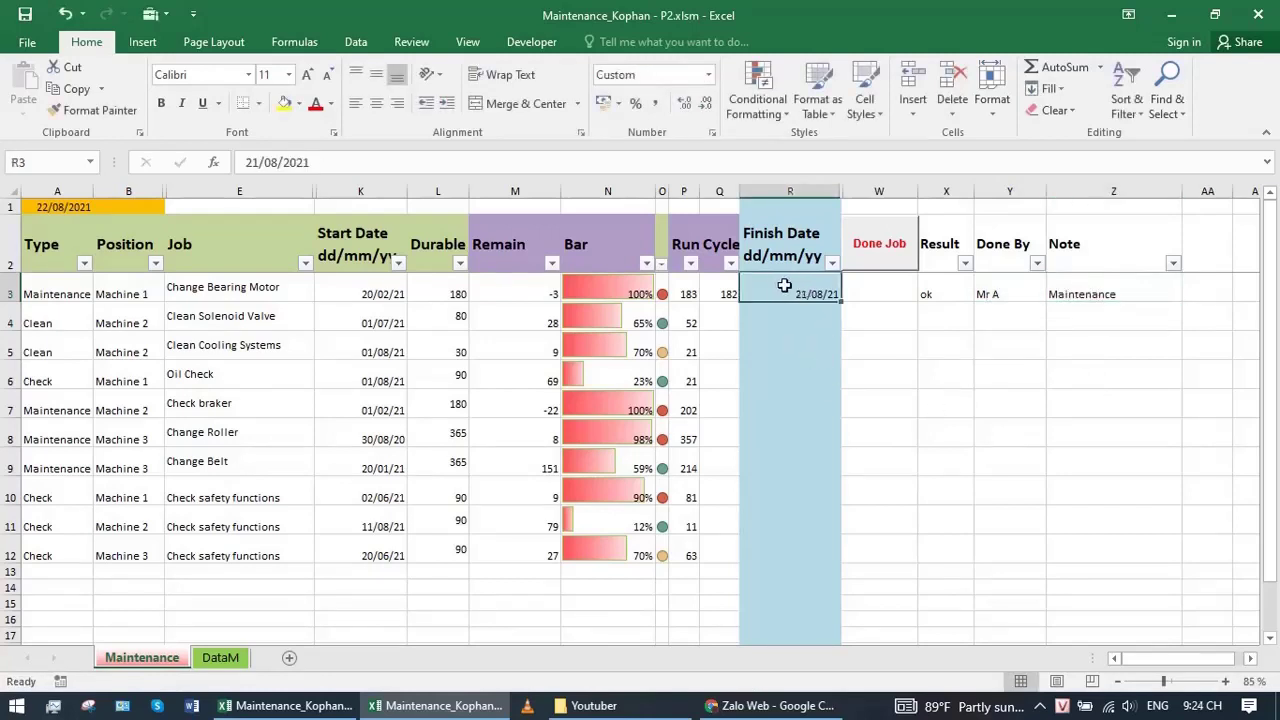
Step: Mark Change Bearing Motor as done and verify start date 21/08/21, cleared finish date and 1% bar
click(890, 258)
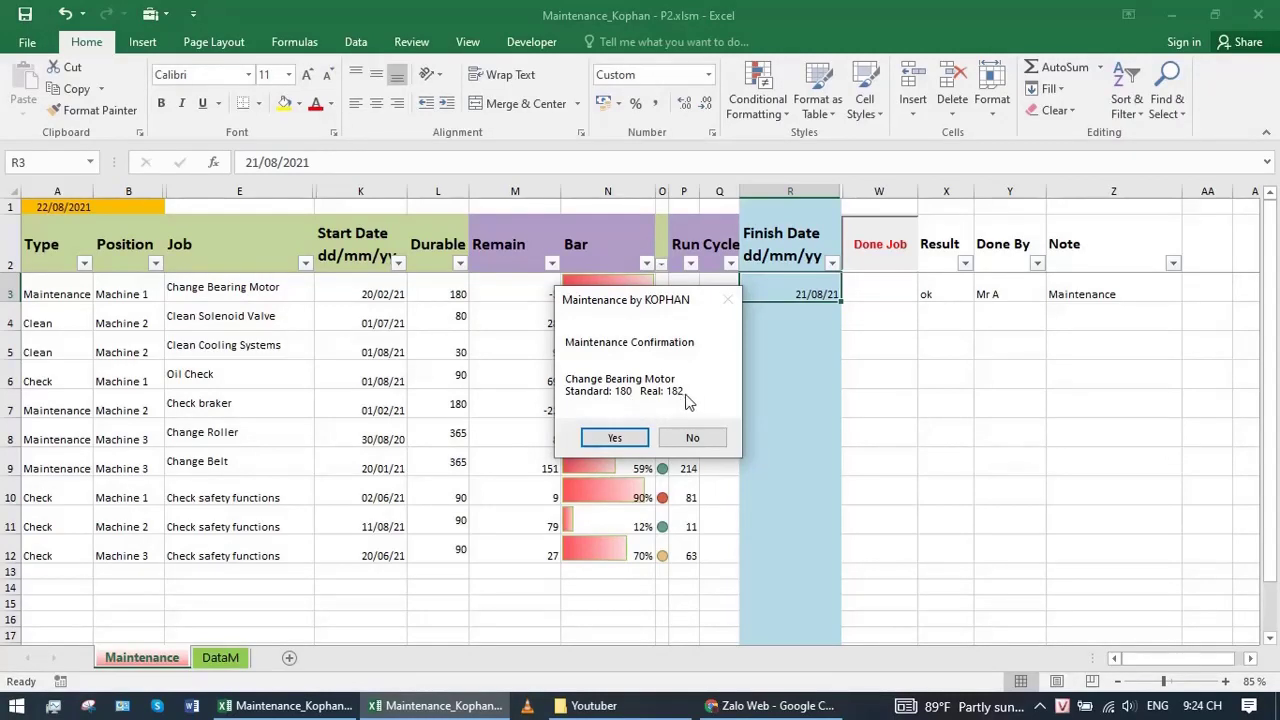
click(621, 441)
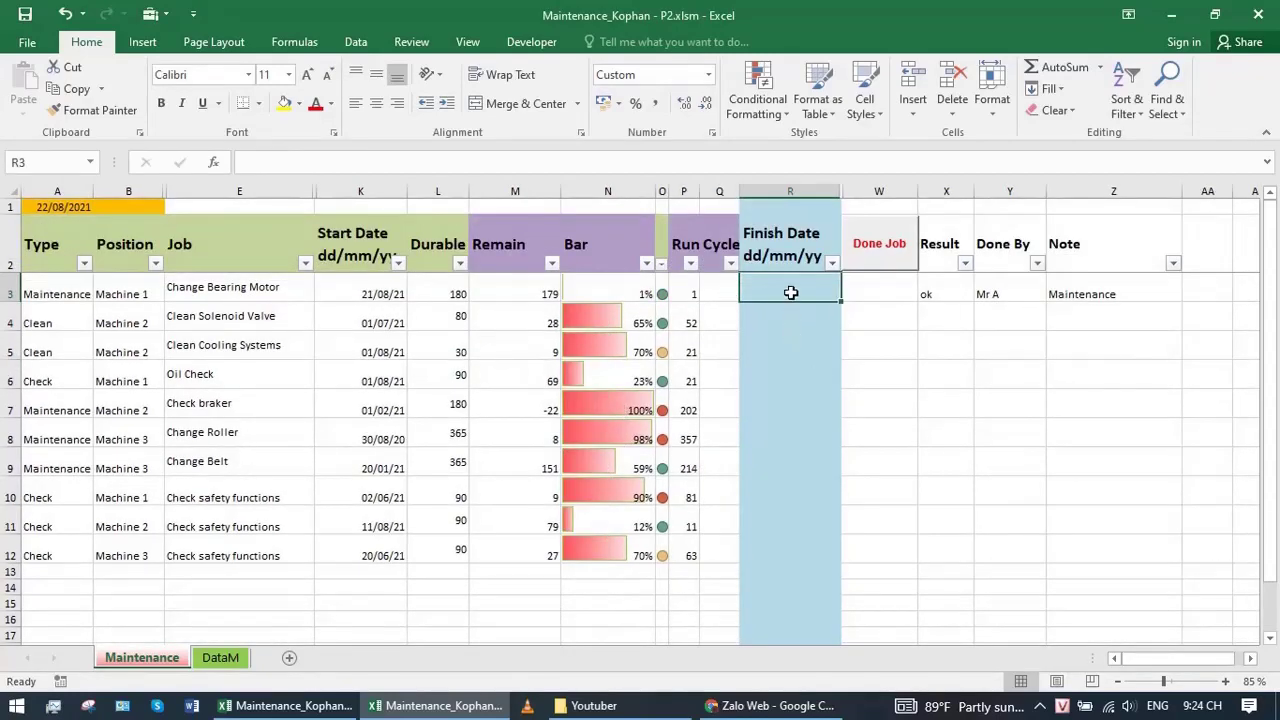
click(601, 290)
click(771, 287)
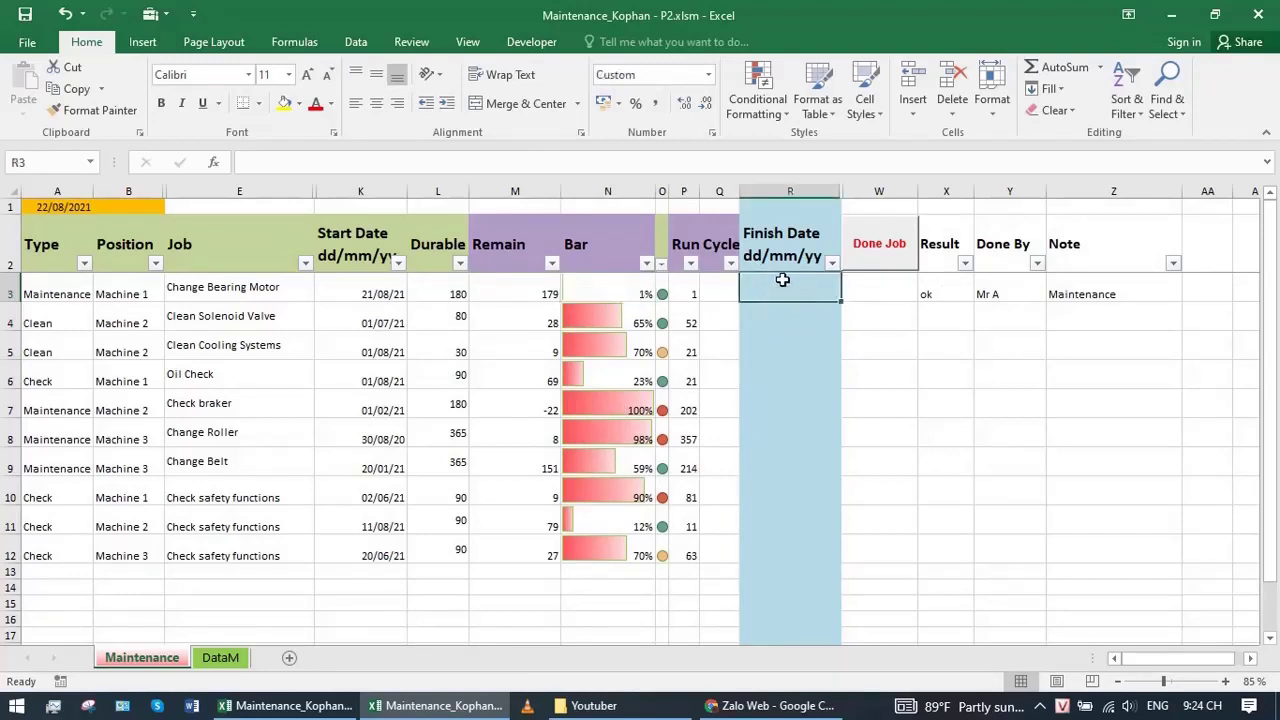
click(352, 293)
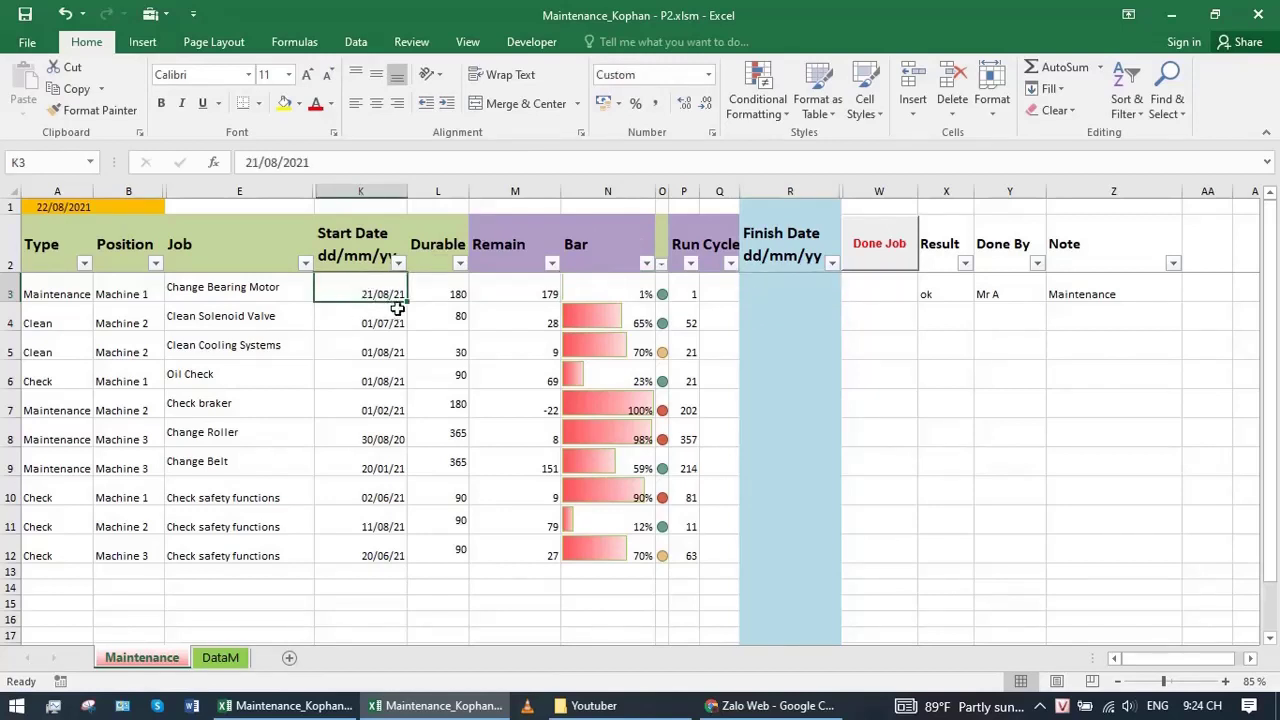
click(623, 293)
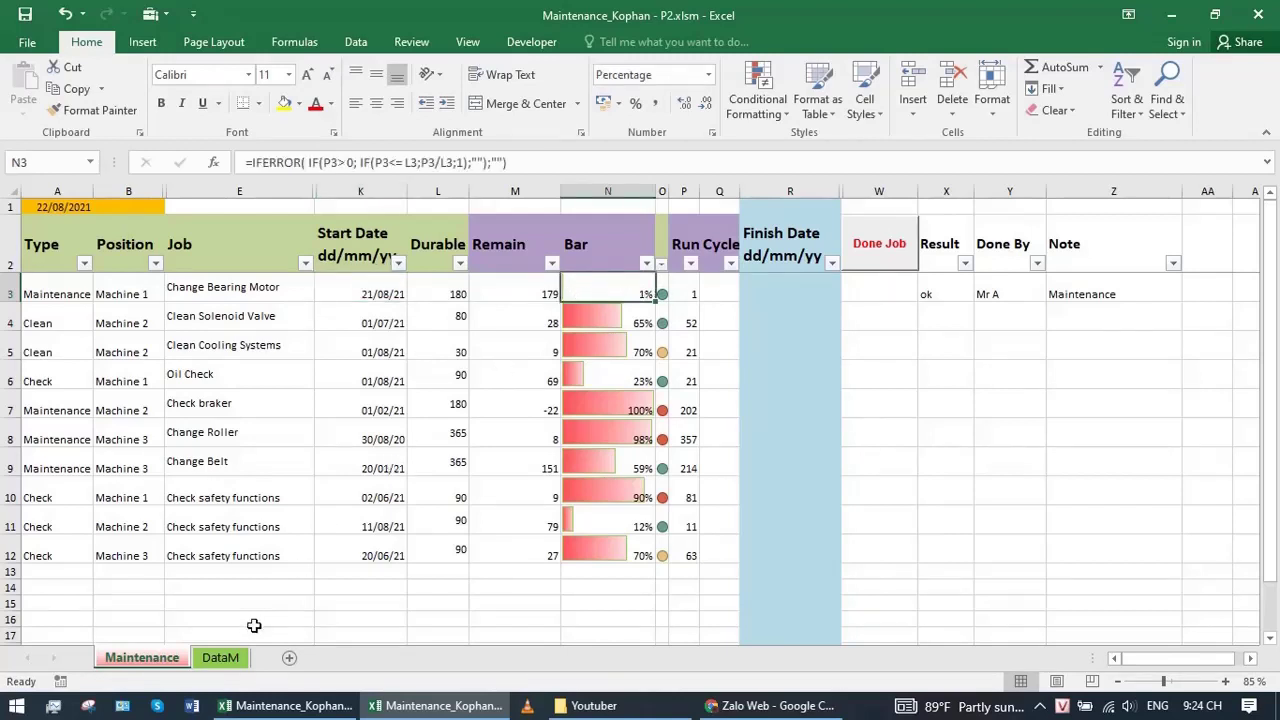
click(221, 659)
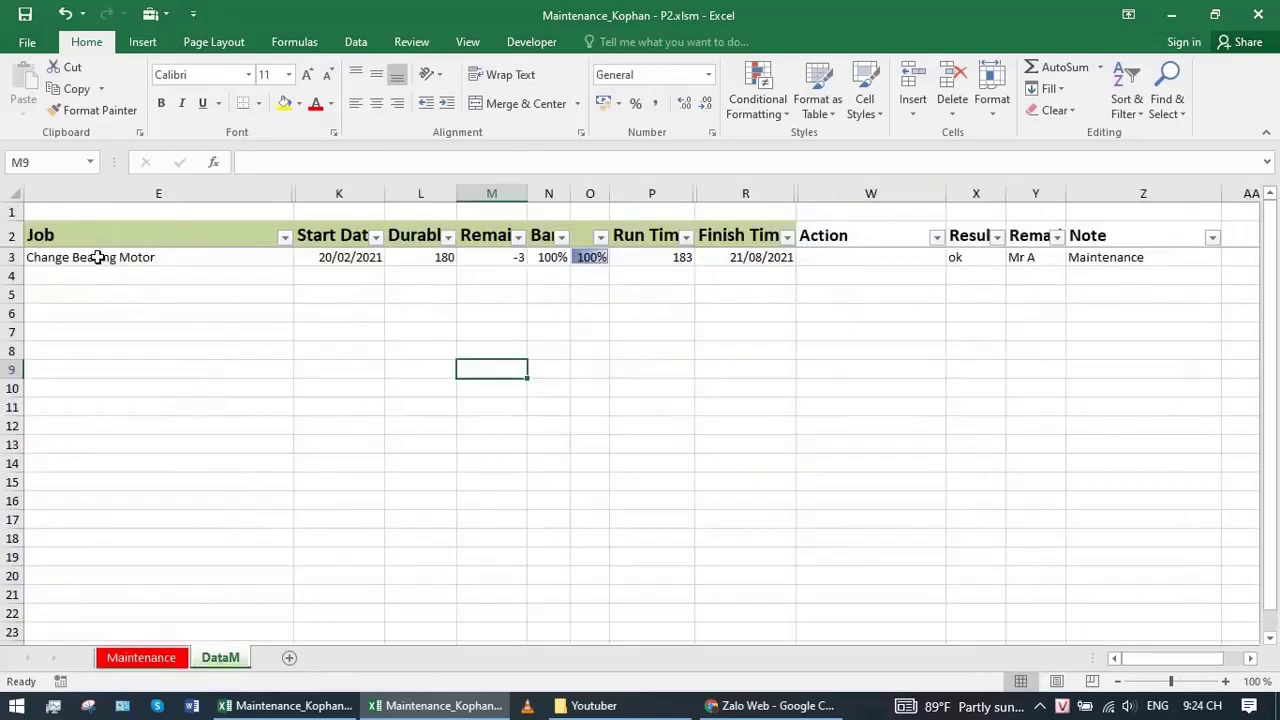
drag(97, 260, 1078, 257)
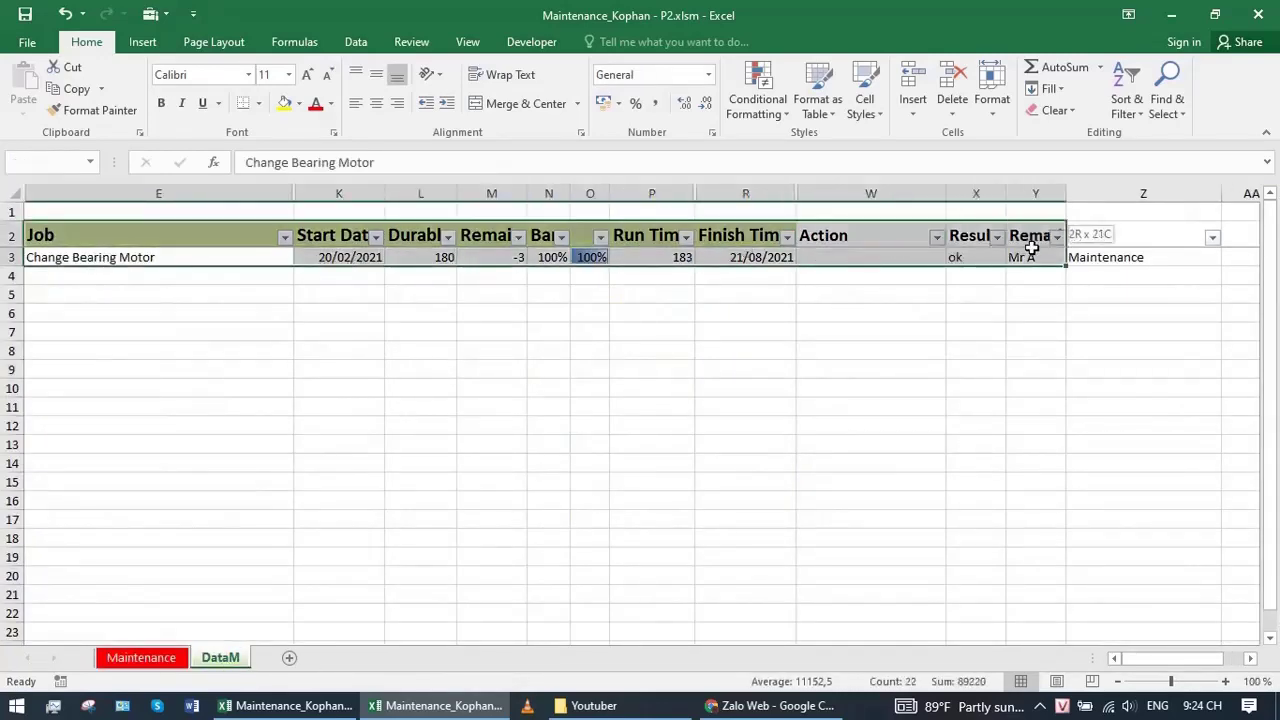
click(358, 386)
click(337, 257)
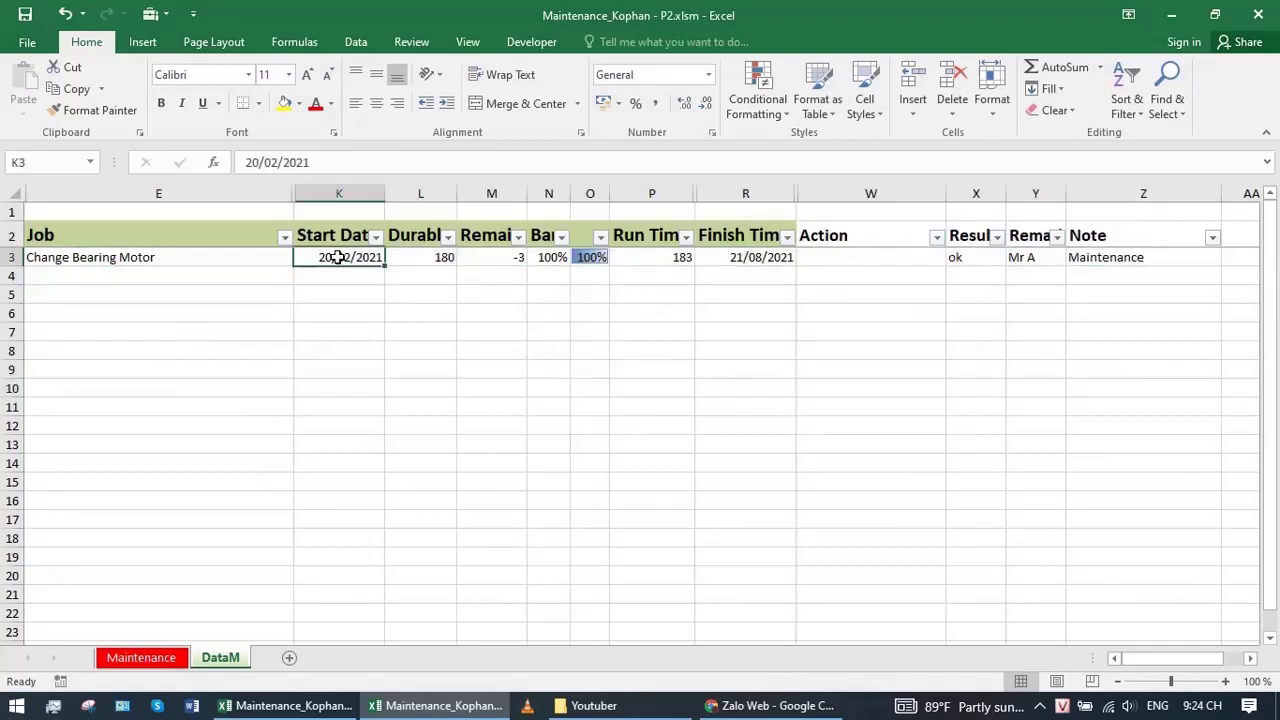
click(729, 260)
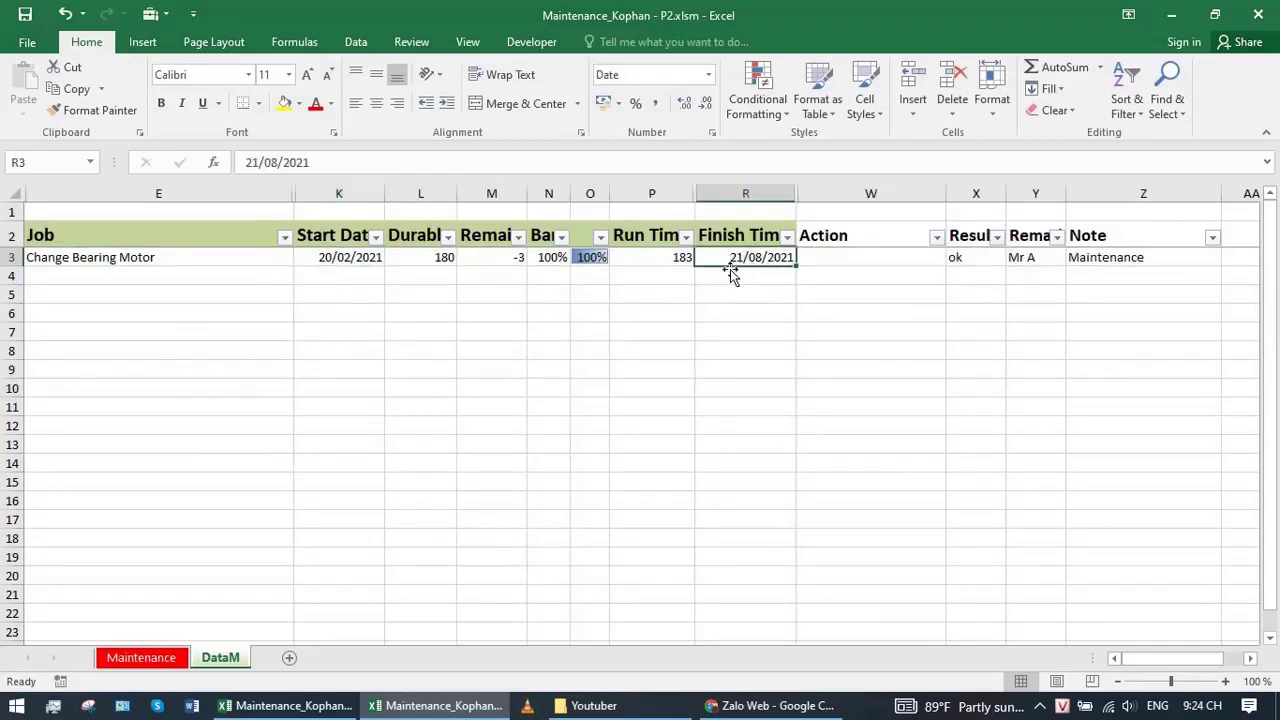
click(482, 261)
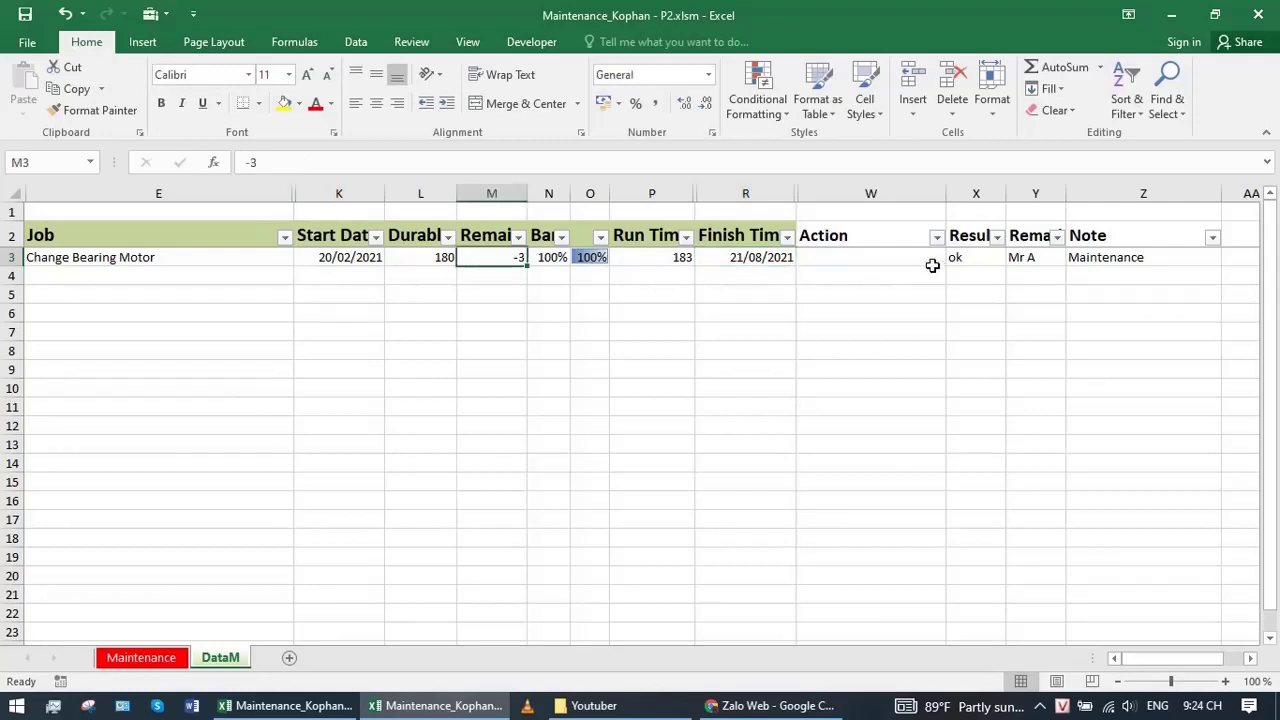
drag(932, 265, 1203, 258)
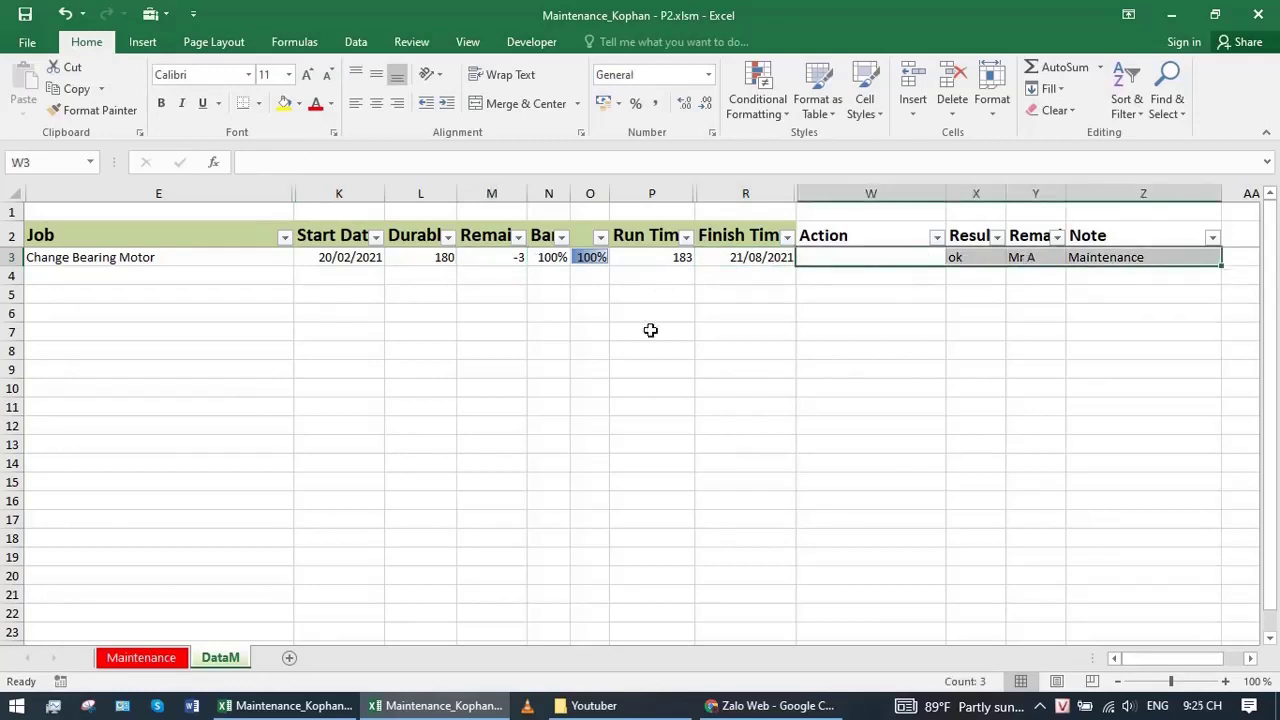
drag(129, 257, 1096, 262)
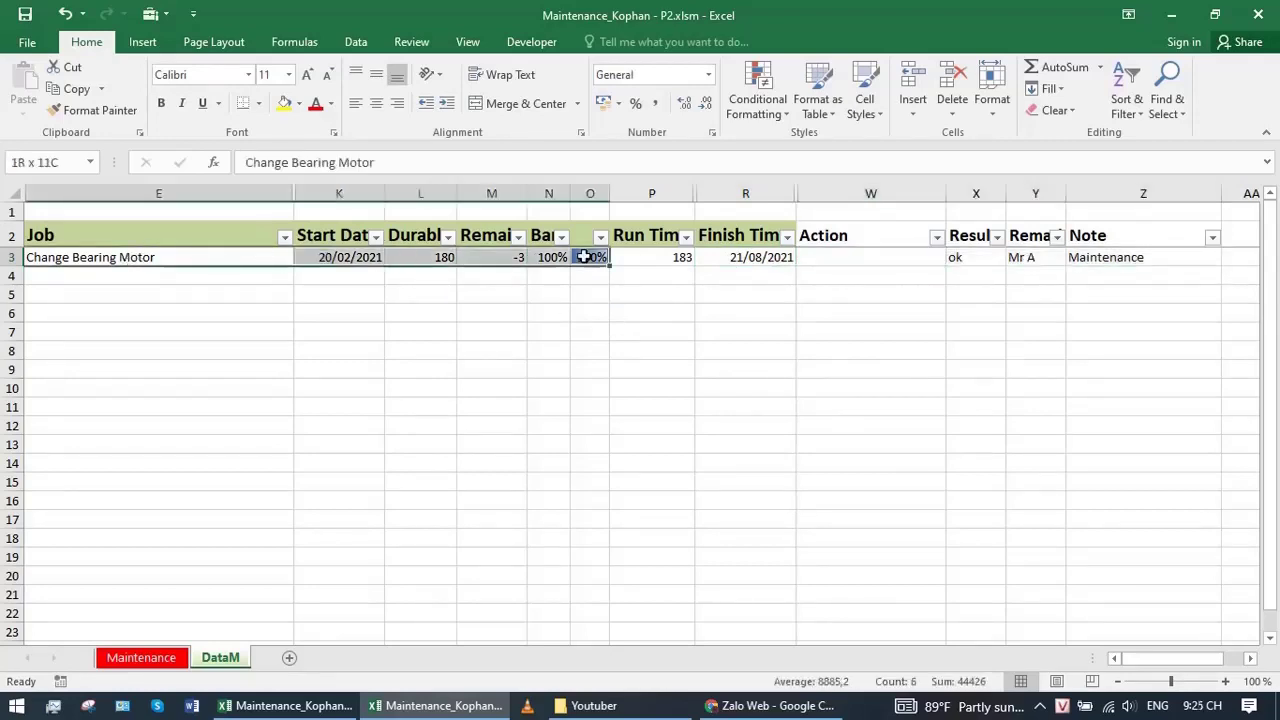
click(256, 296)
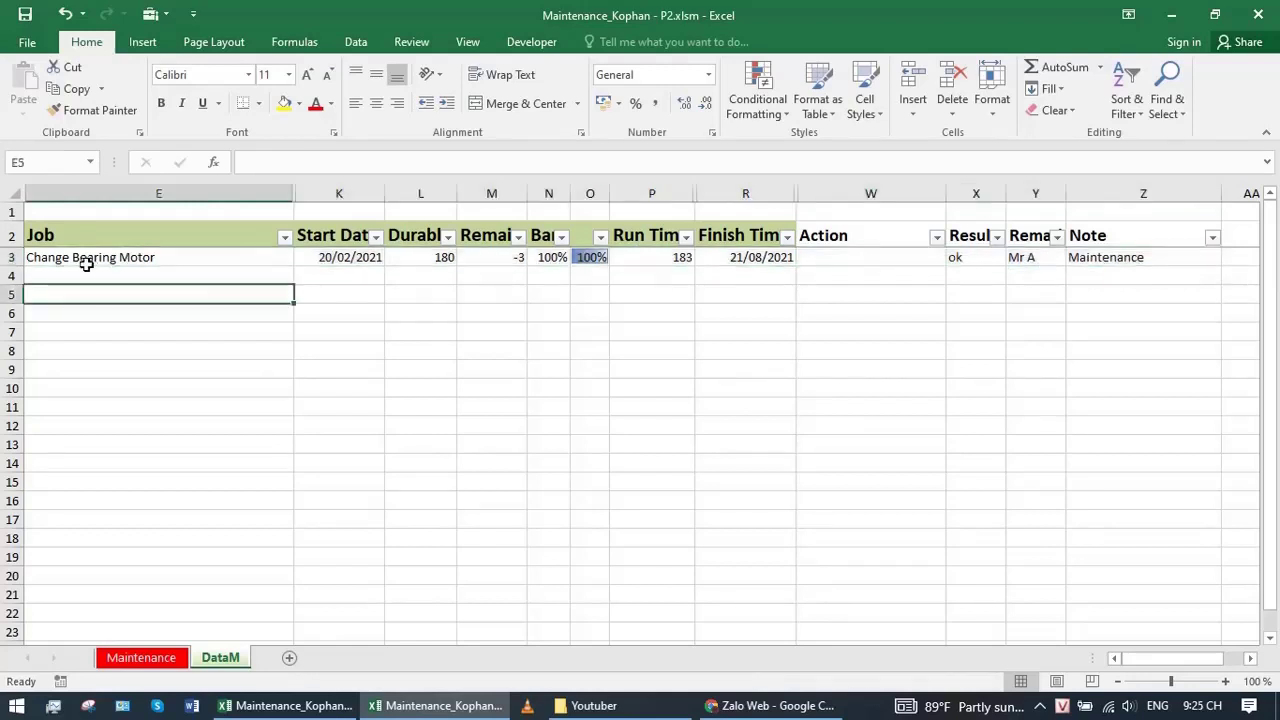
click(285, 240)
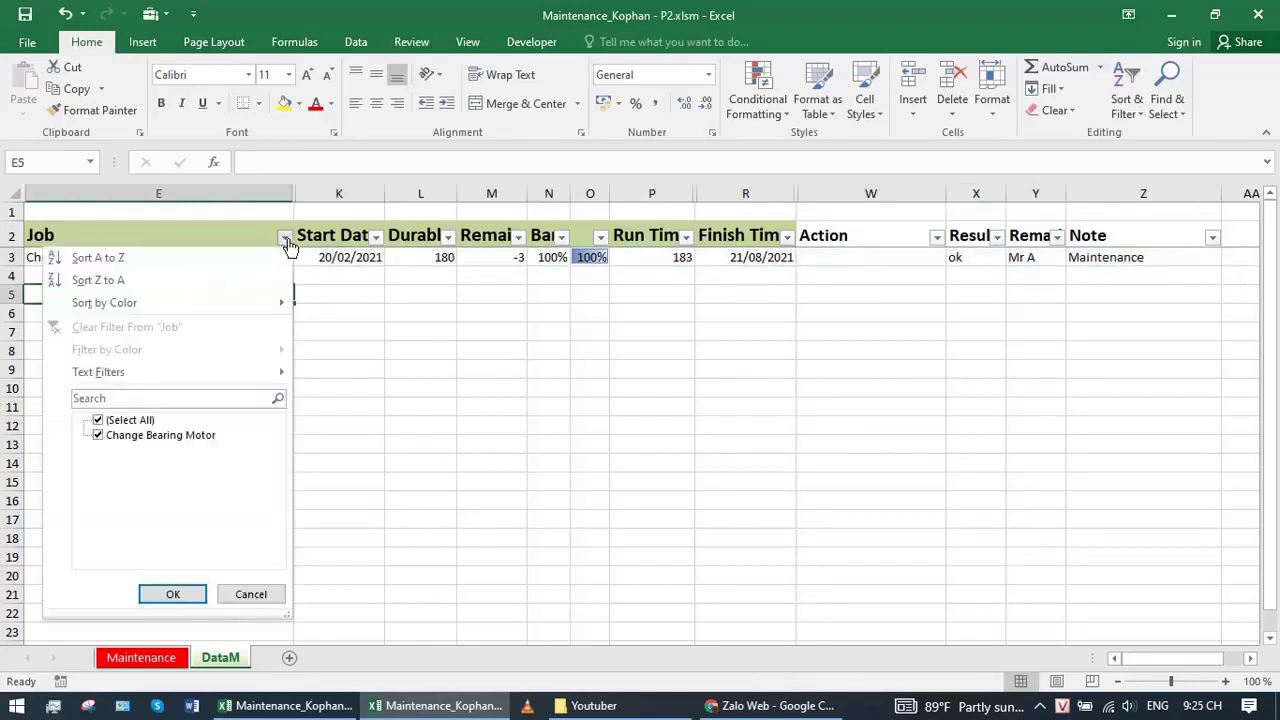
click(286, 240)
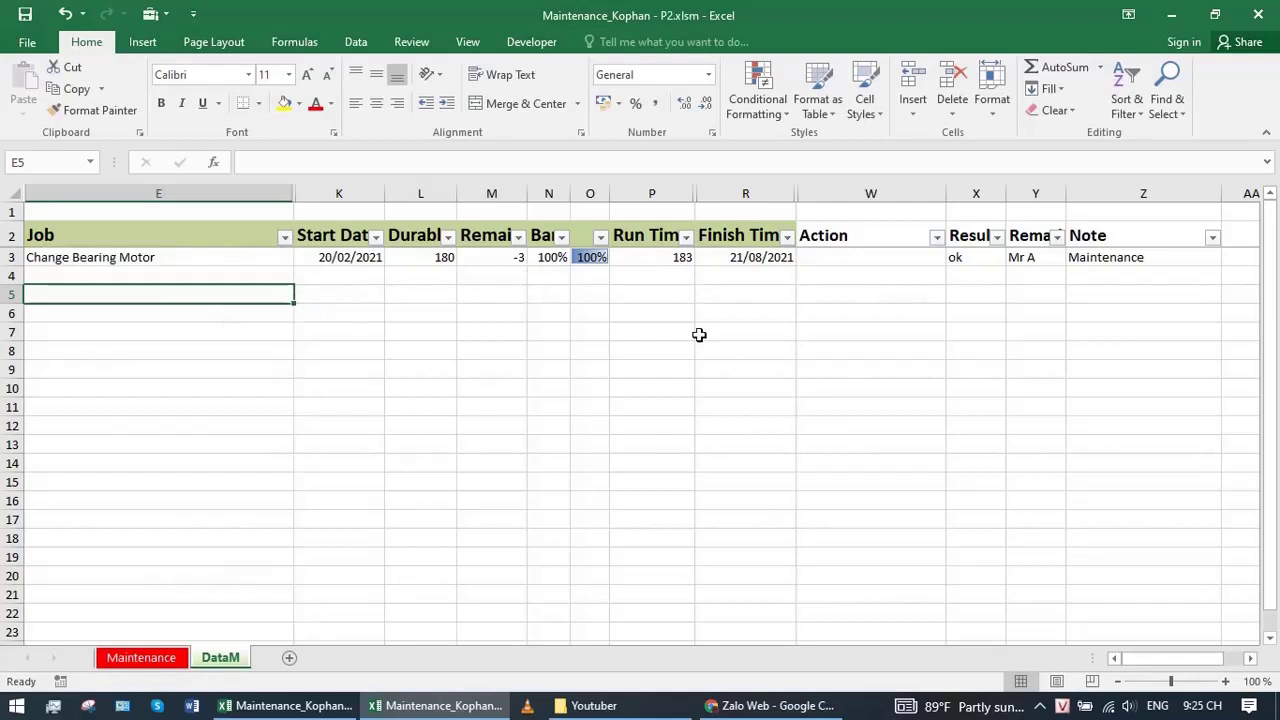
click(141, 657)
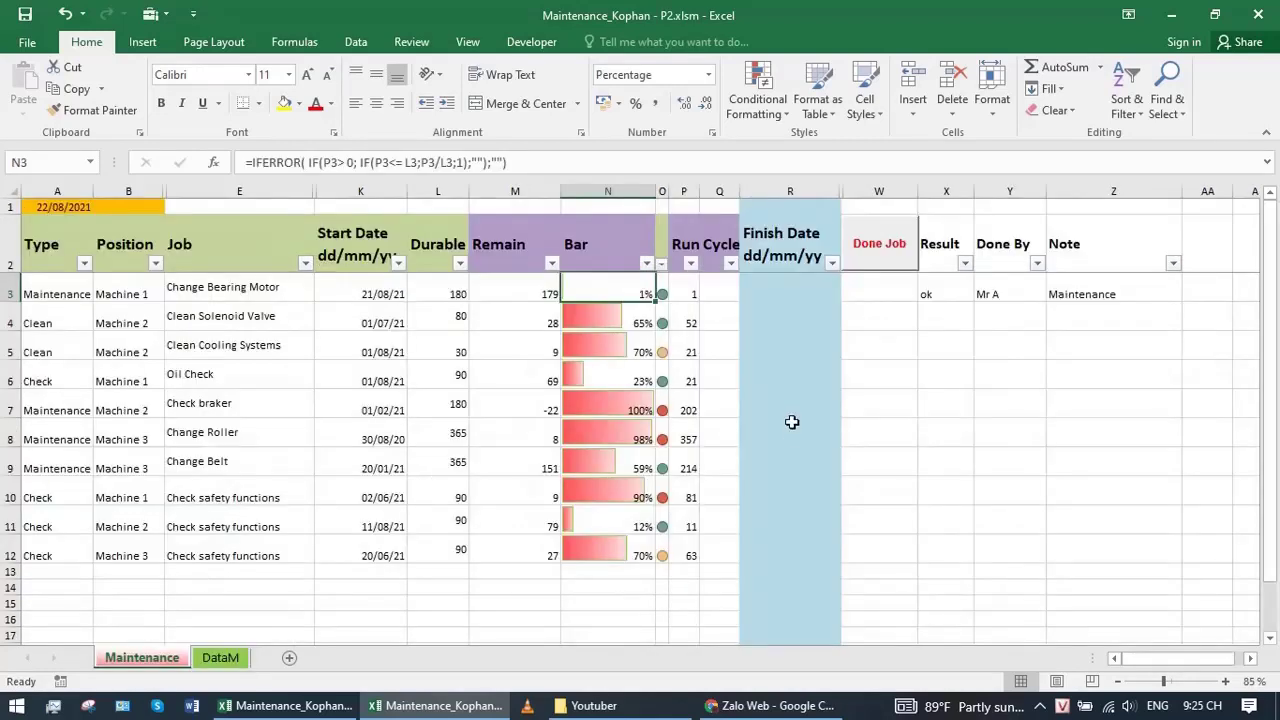
Step: Enter finish date 20/08/21 in R5 and the done-by name for Clean Cooling Systems
click(782, 347)
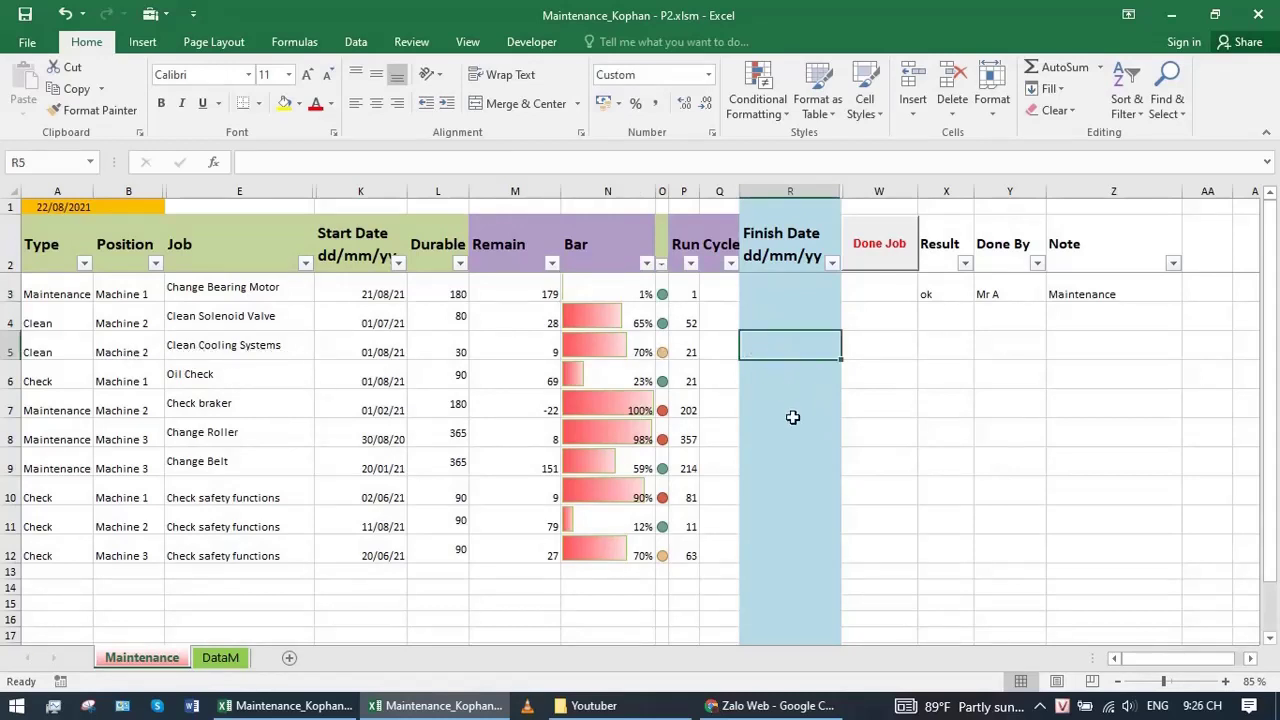
text(20/8)
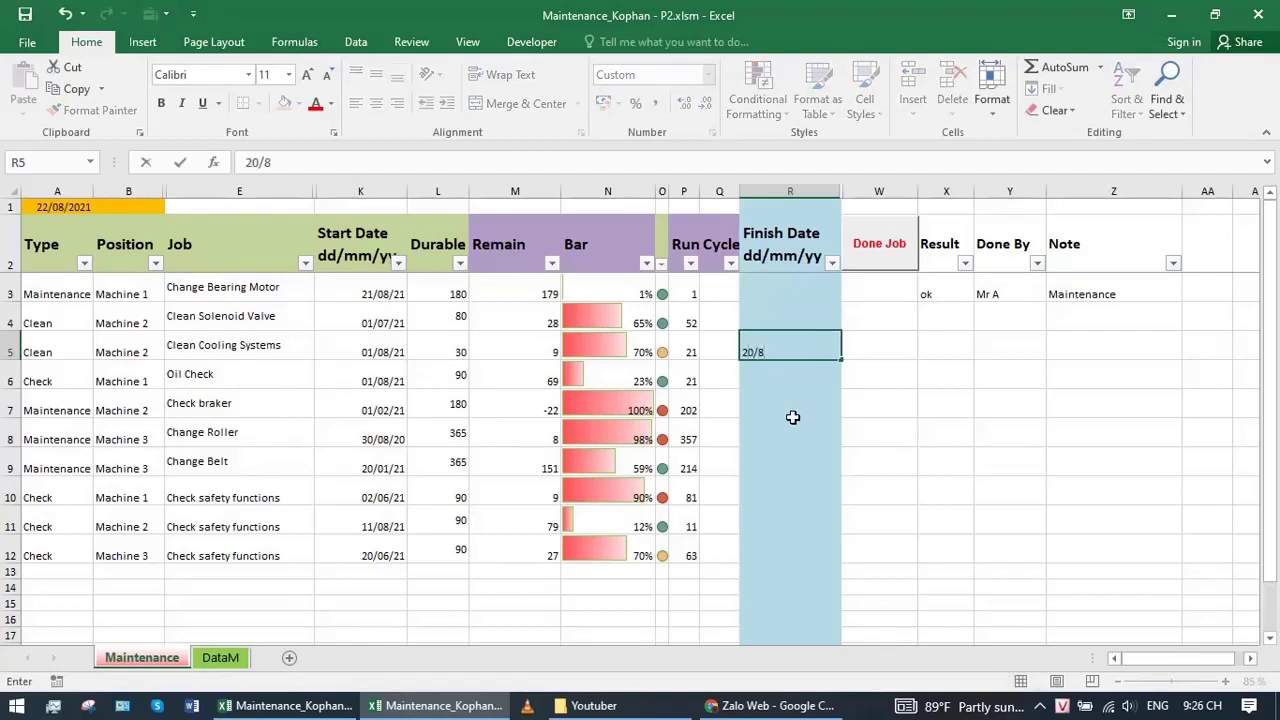
key(Return)
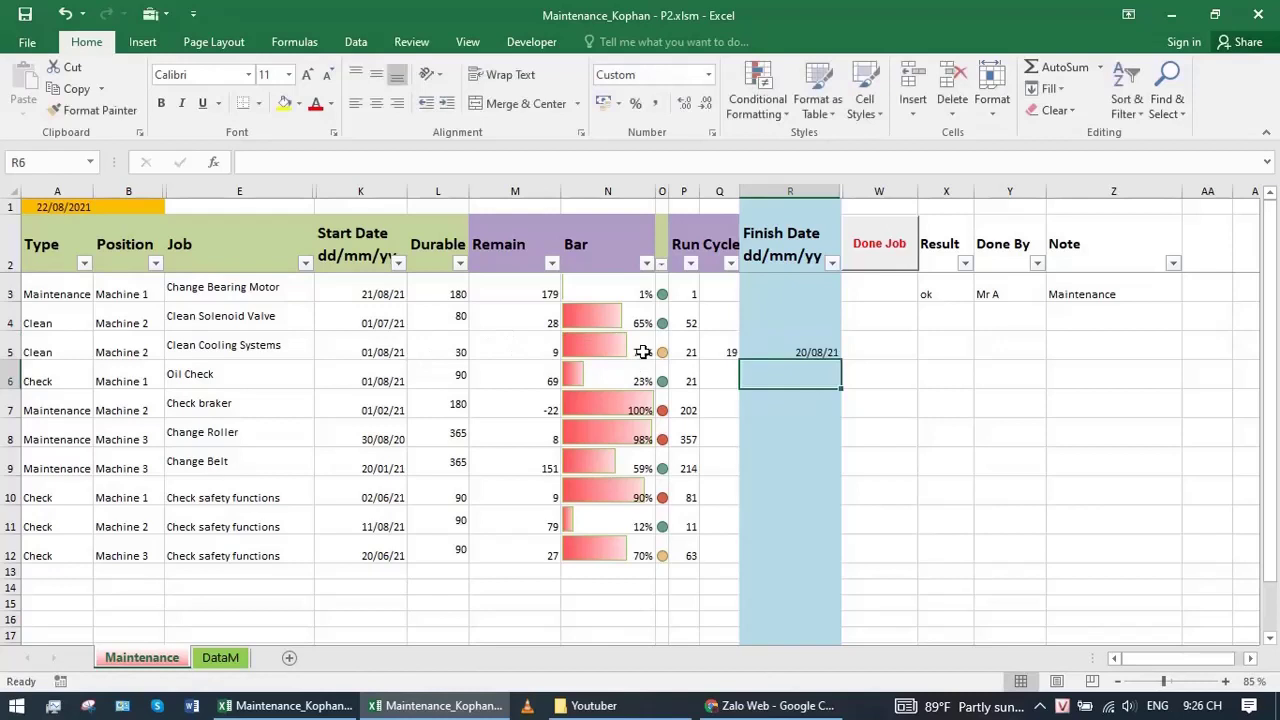
click(803, 354)
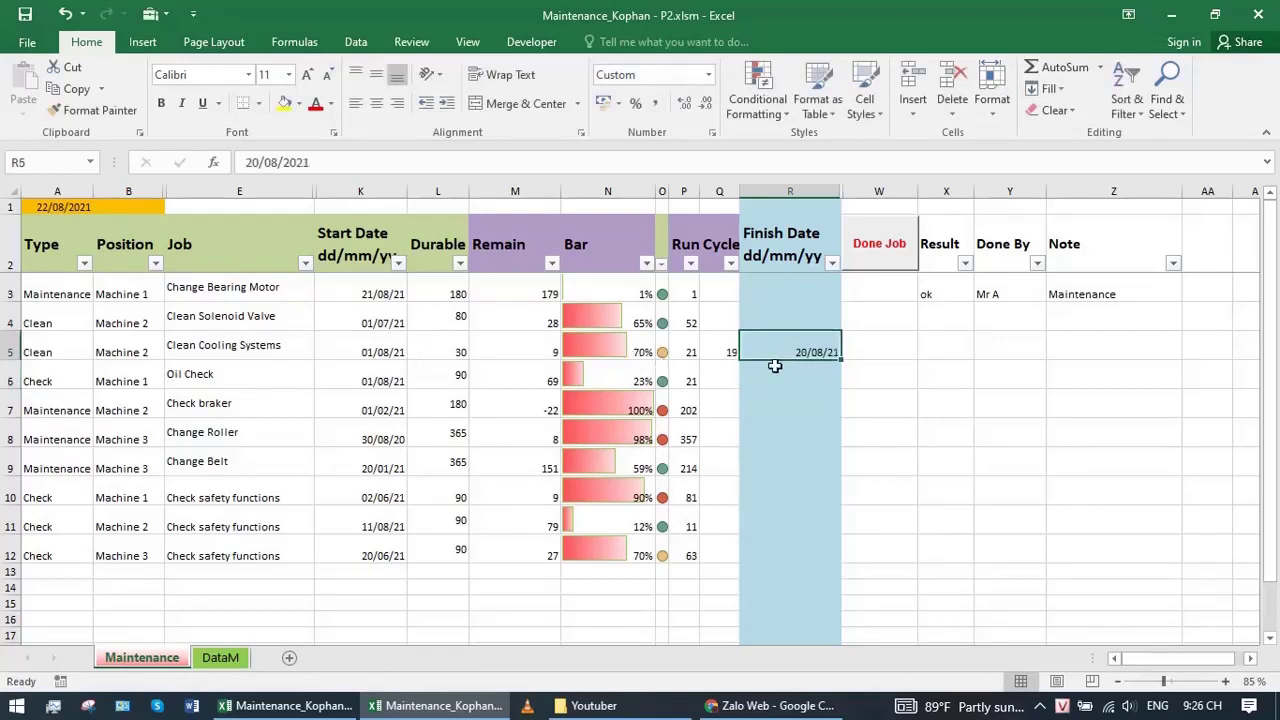
click(955, 345)
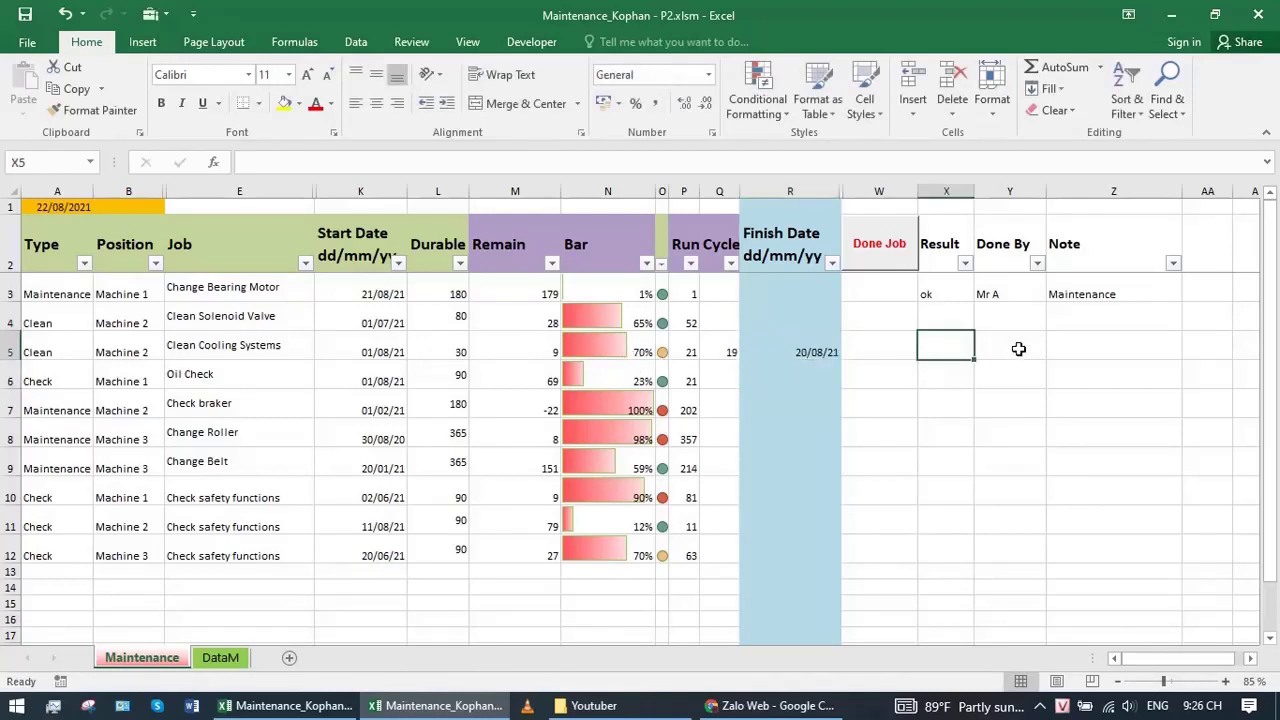
click(1005, 354)
text(Mr)
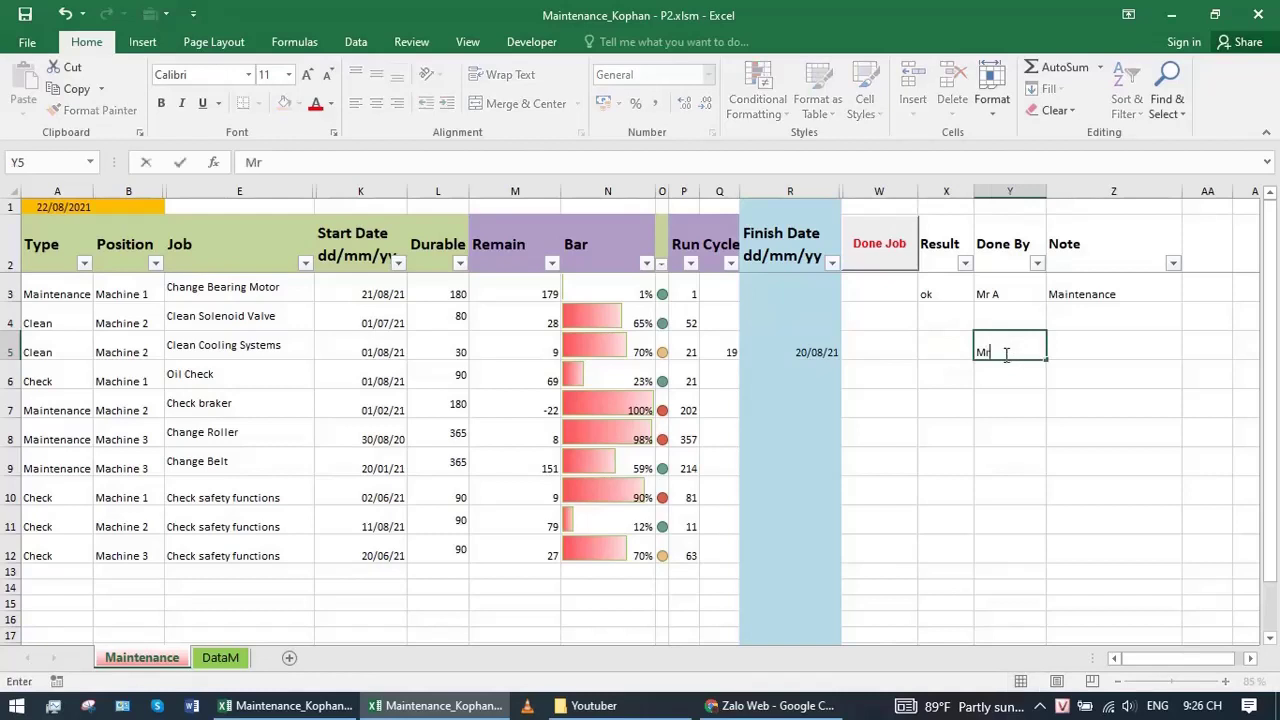
text( B)
click(949, 345)
text(repair)
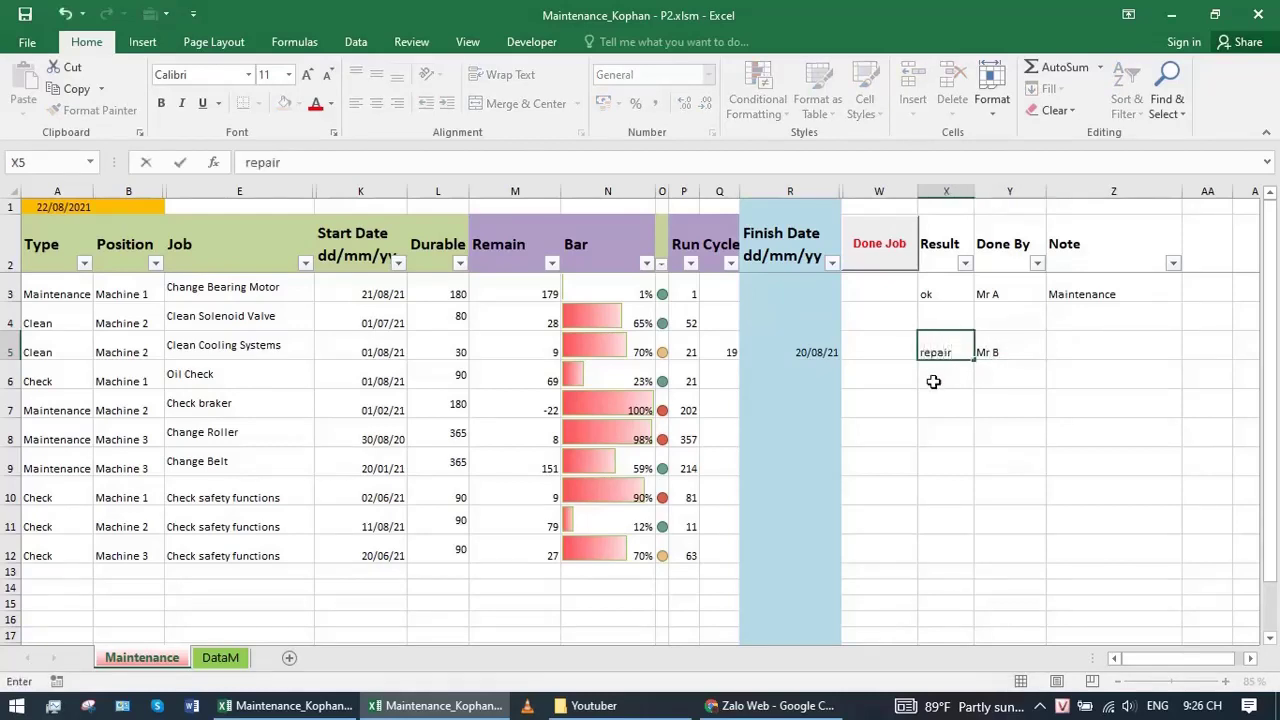
Step: Fill result repair and note downtime 3h, correcting a stray letter in the repair entry
click(933, 381)
click(943, 352)
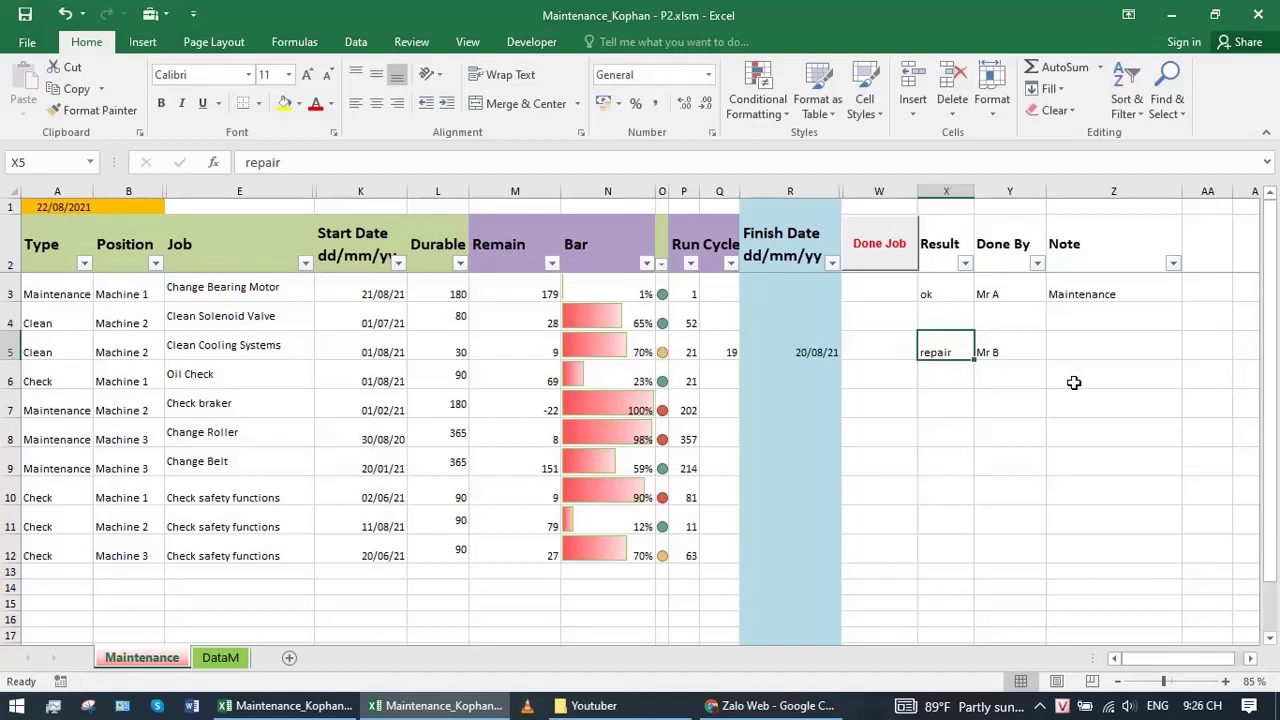
click(1079, 351)
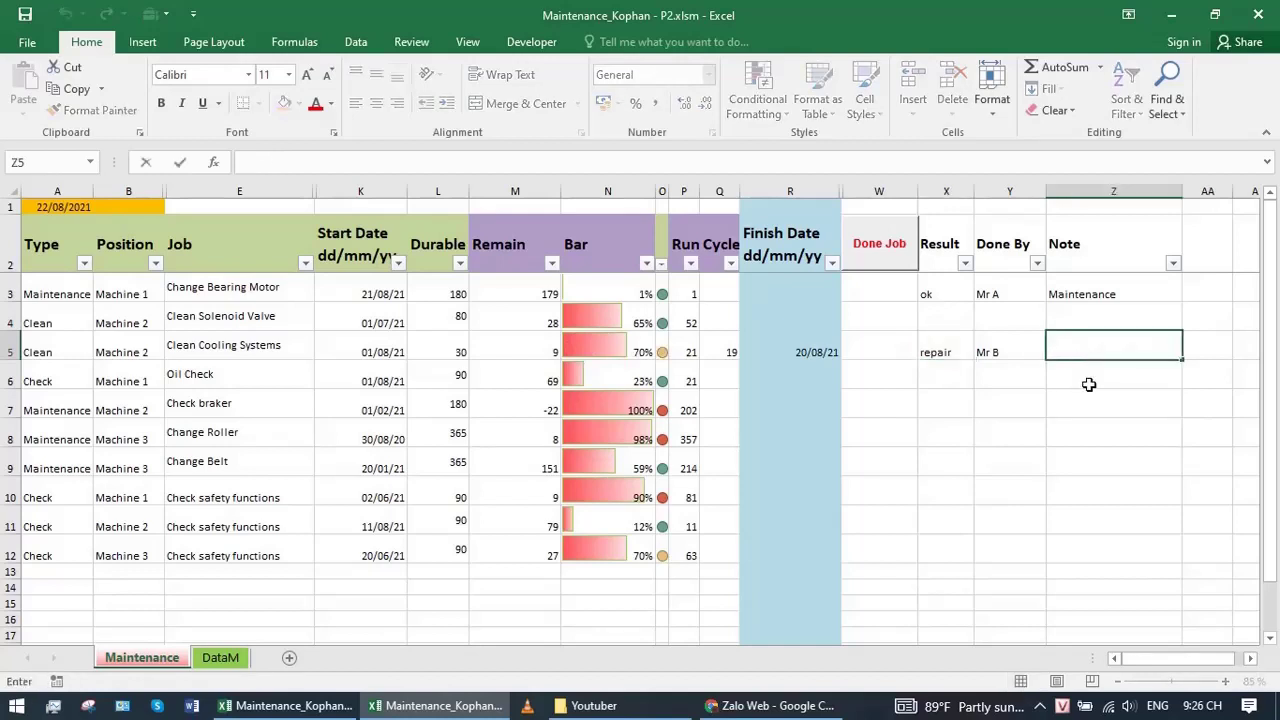
text(downtime 3h)
key(Return)
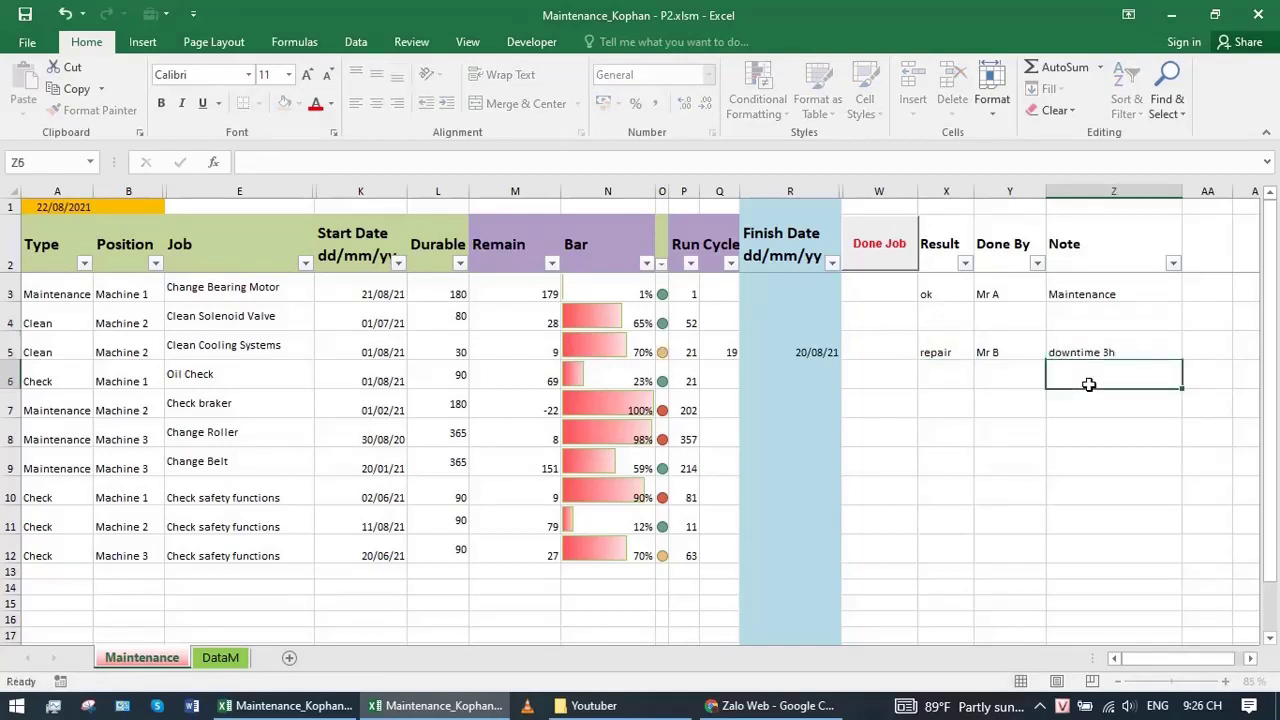
click(950, 353)
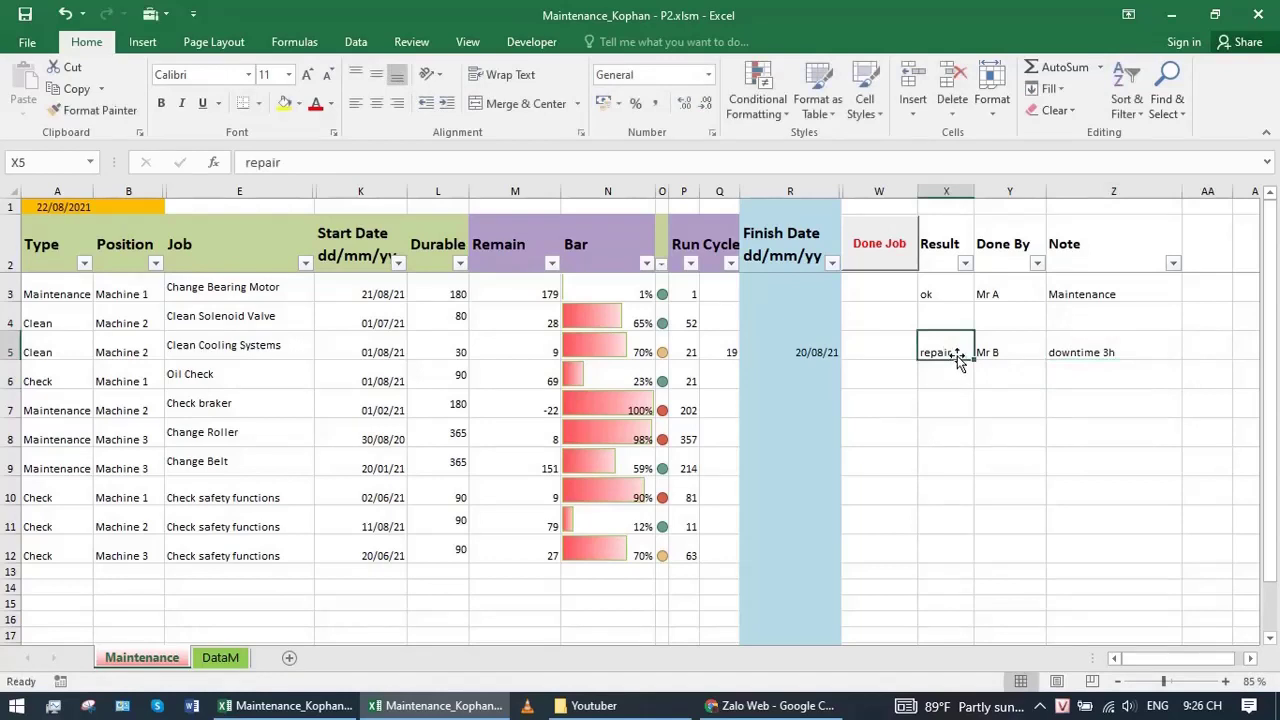
double_click(957, 352)
text(e)
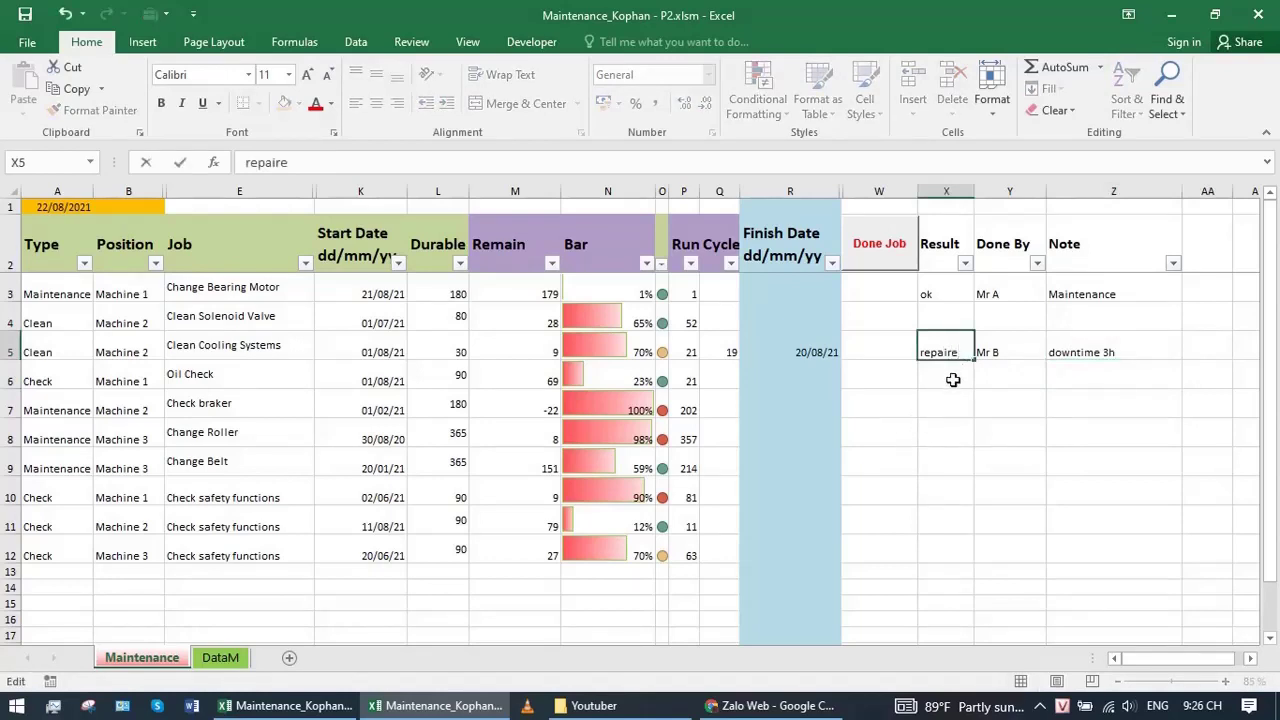
key(BackSpace)
click(790, 352)
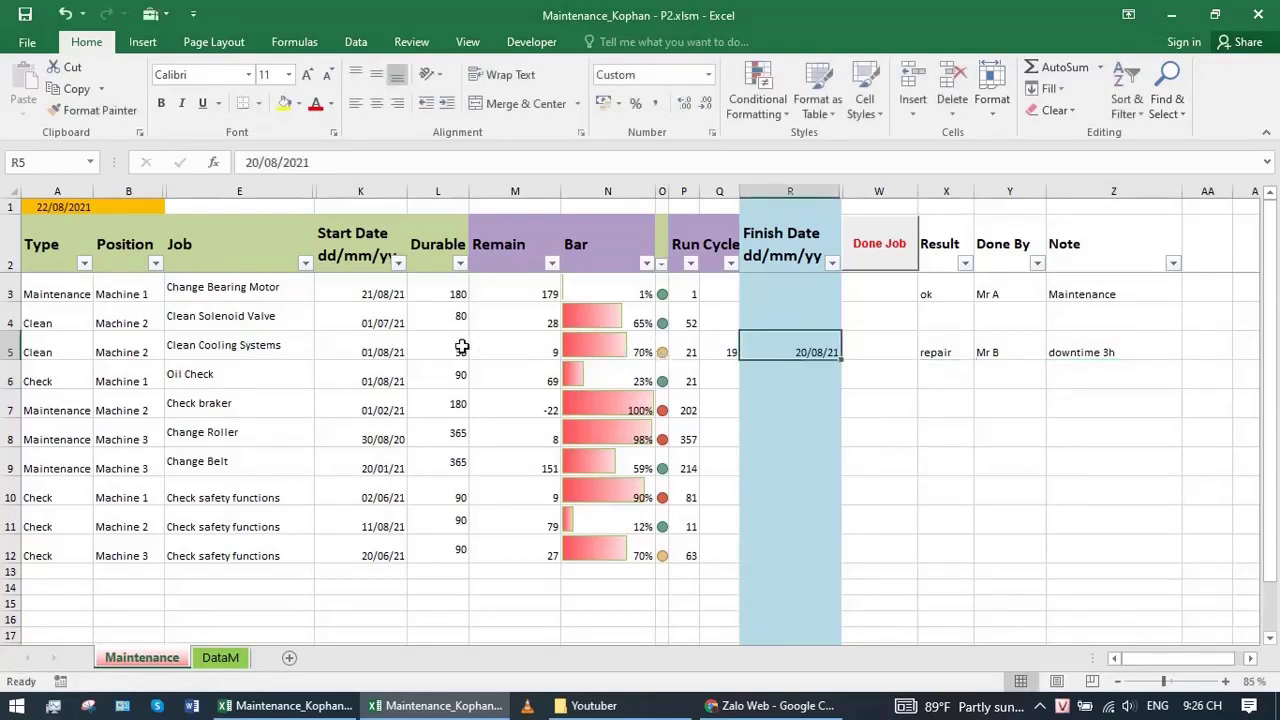
Step: Run Done Job on the Clean Cooling Systems finish date, confirm Yes, and view the DataM log
click(457, 348)
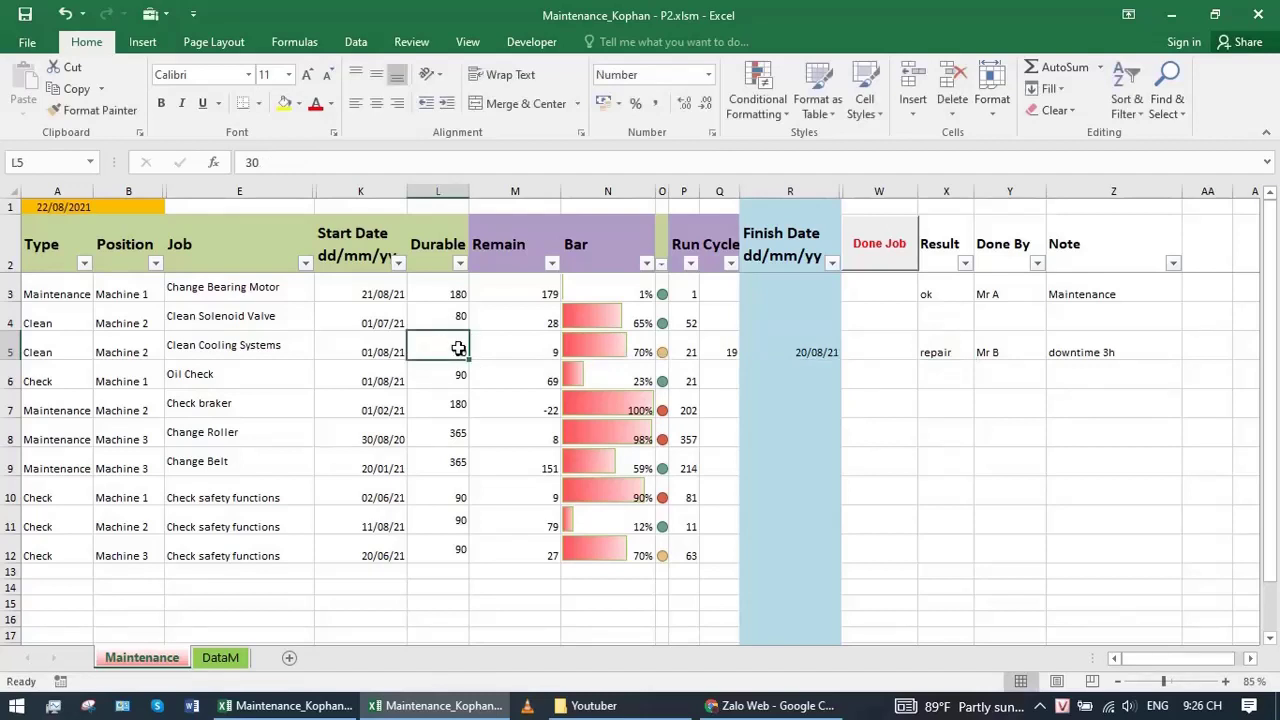
click(790, 350)
click(878, 248)
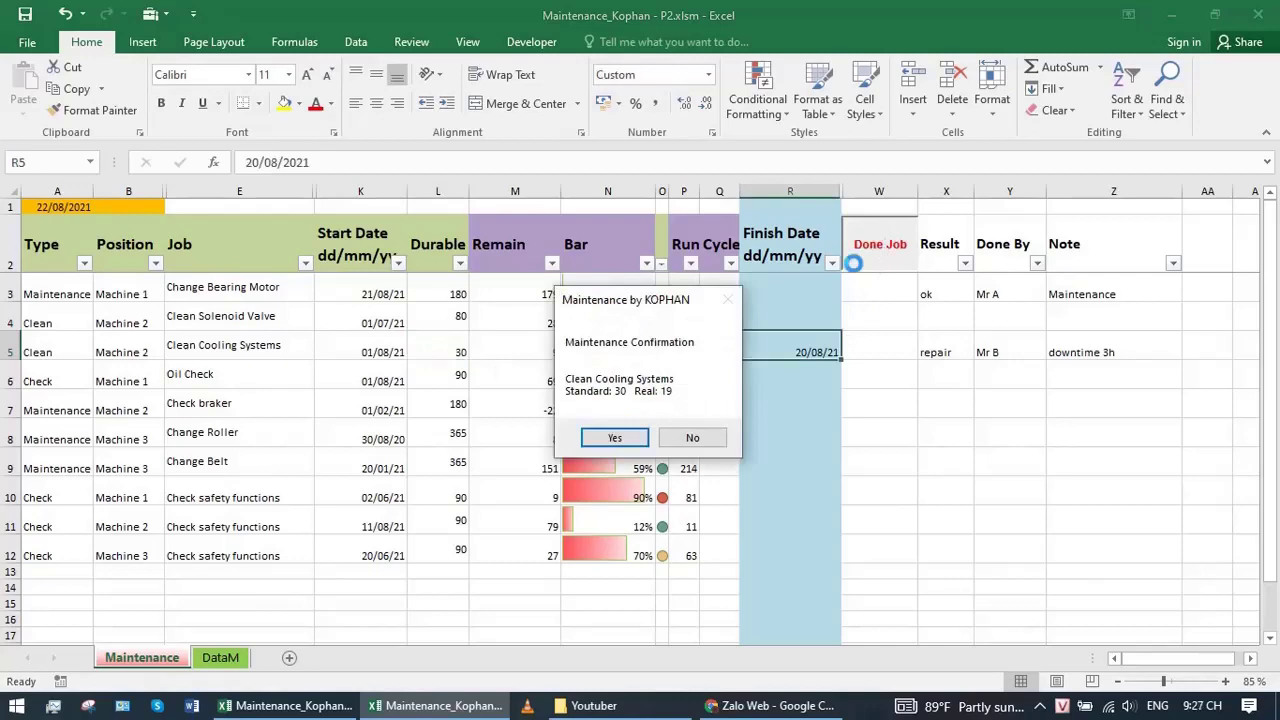
click(614, 437)
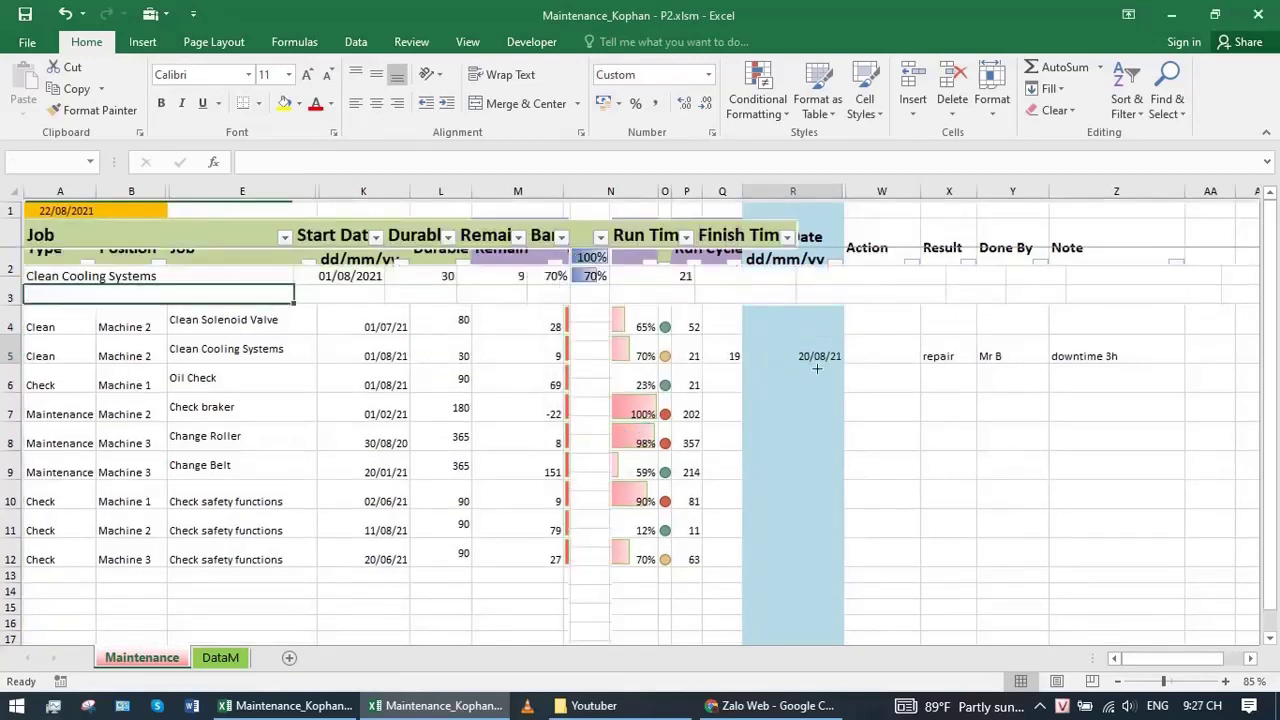
click(218, 658)
drag(84, 277, 1120, 277)
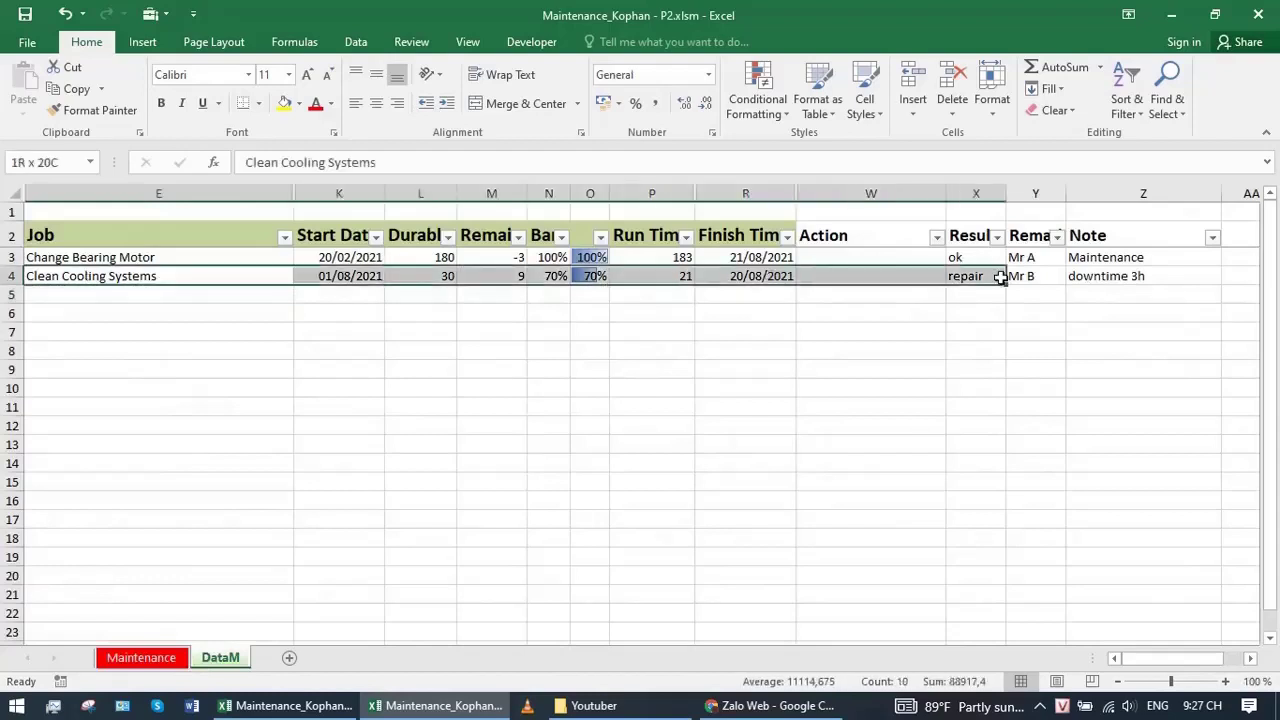
click(1014, 310)
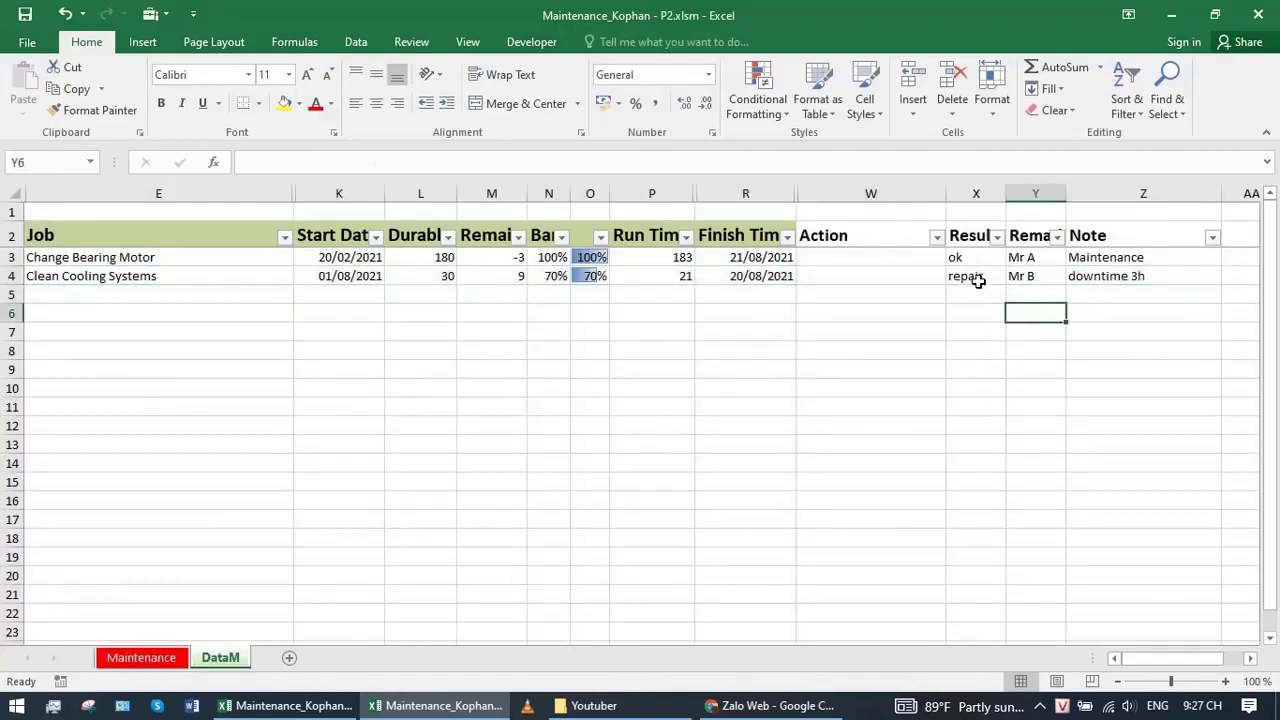
click(977, 277)
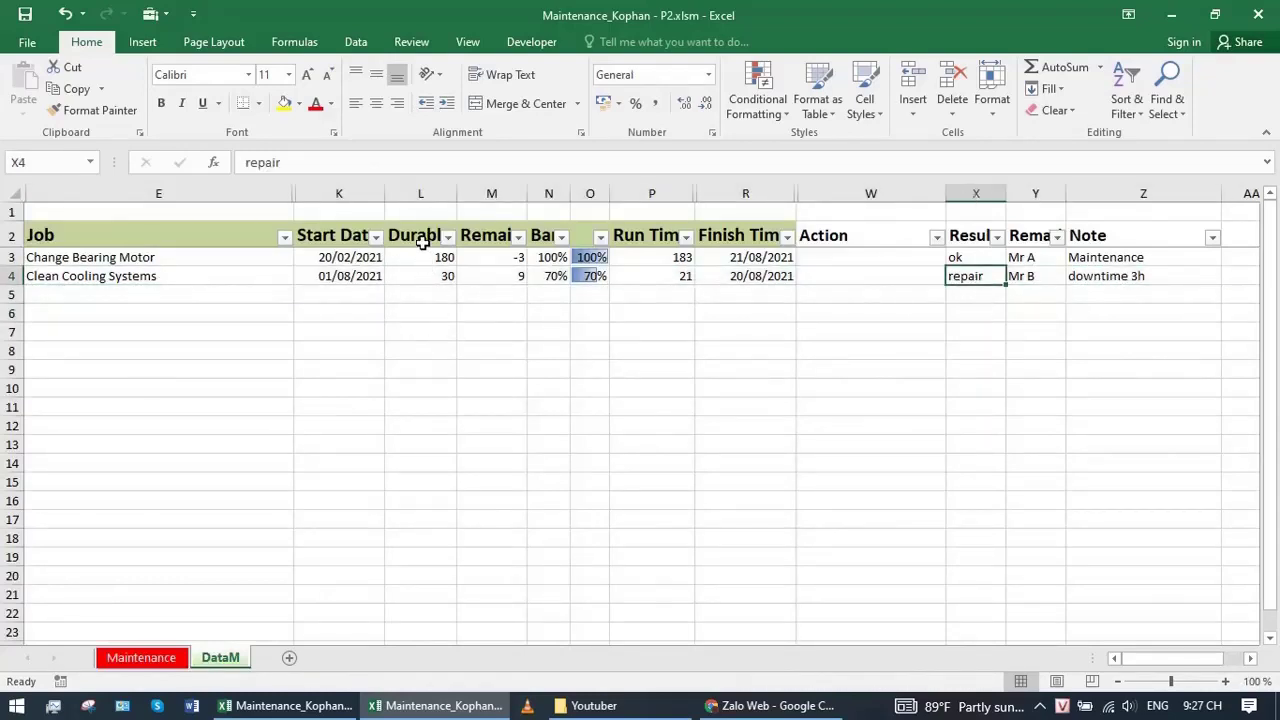
drag(418, 257, 420, 277)
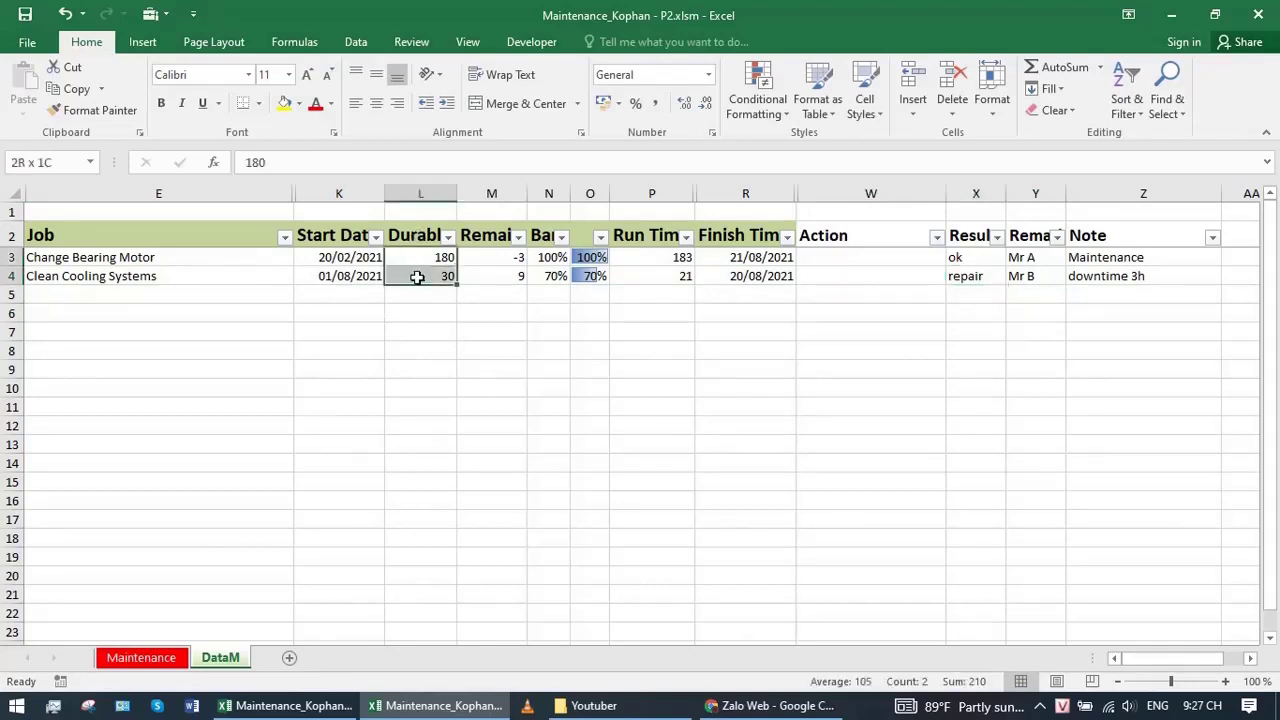
click(160, 275)
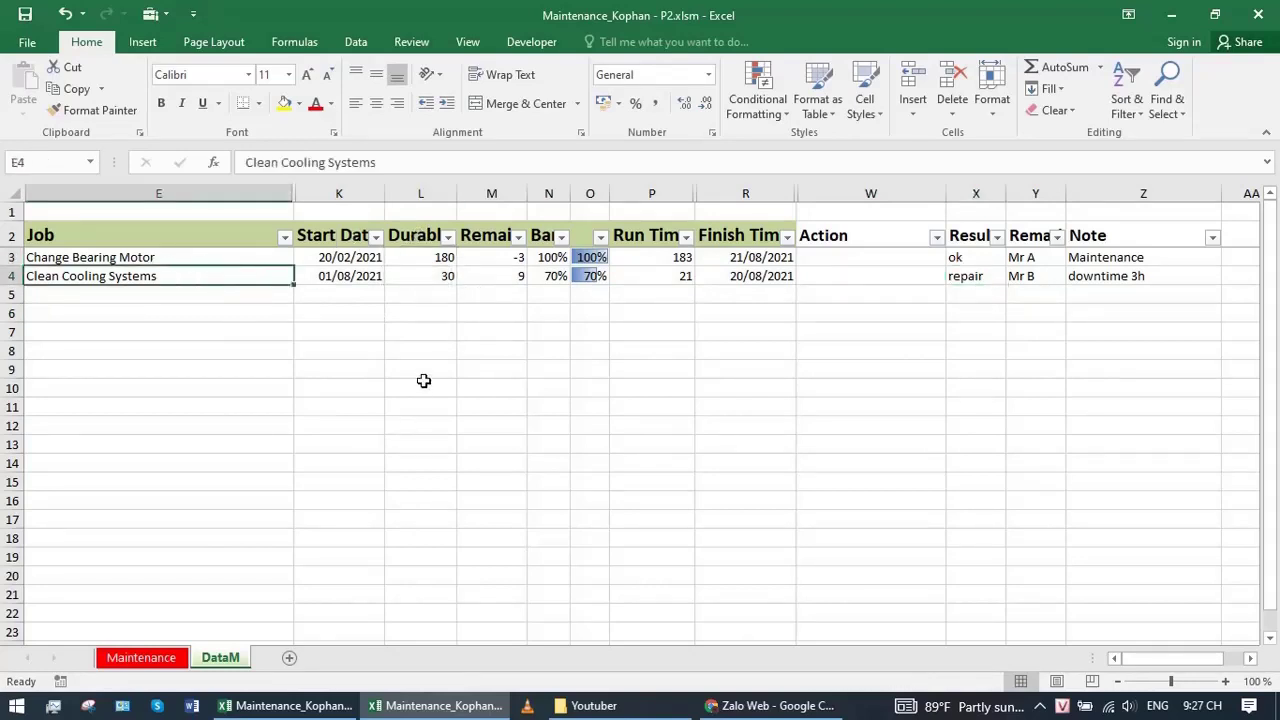
click(436, 277)
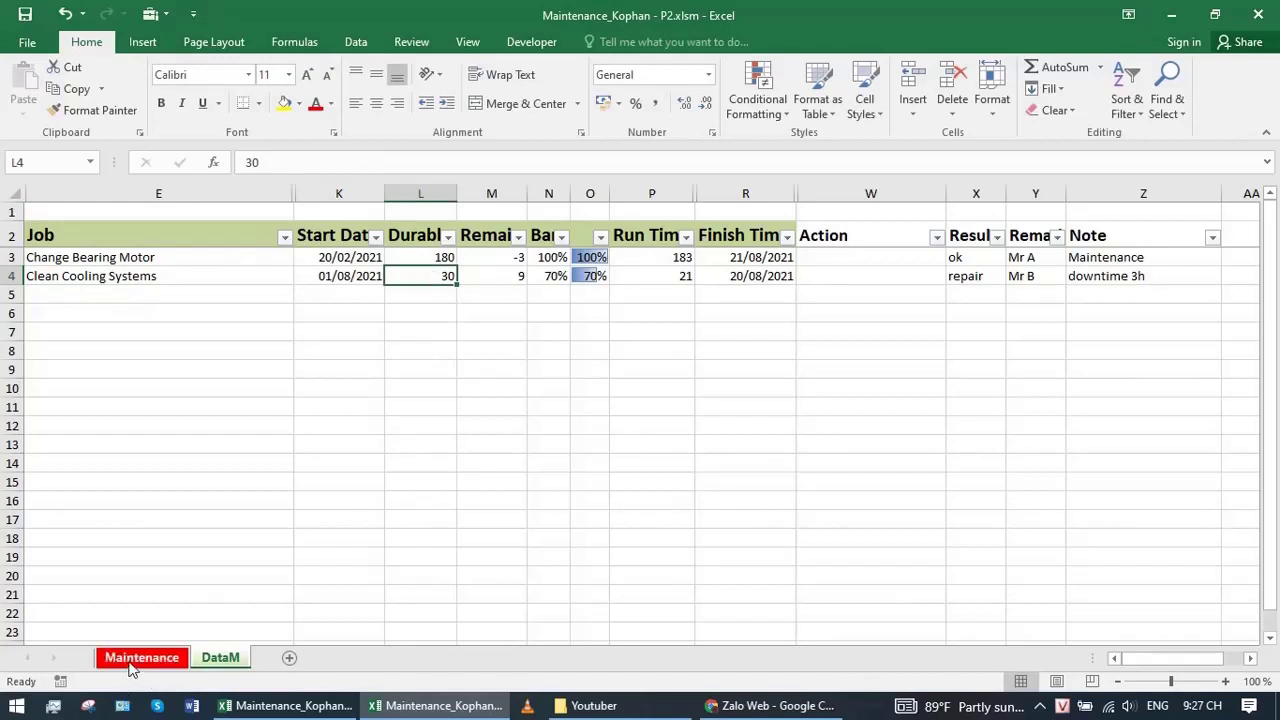
Step: Record Change Roller with today's finish date 22/08/21, result ok, a done-by name and note check good condition
click(130, 661)
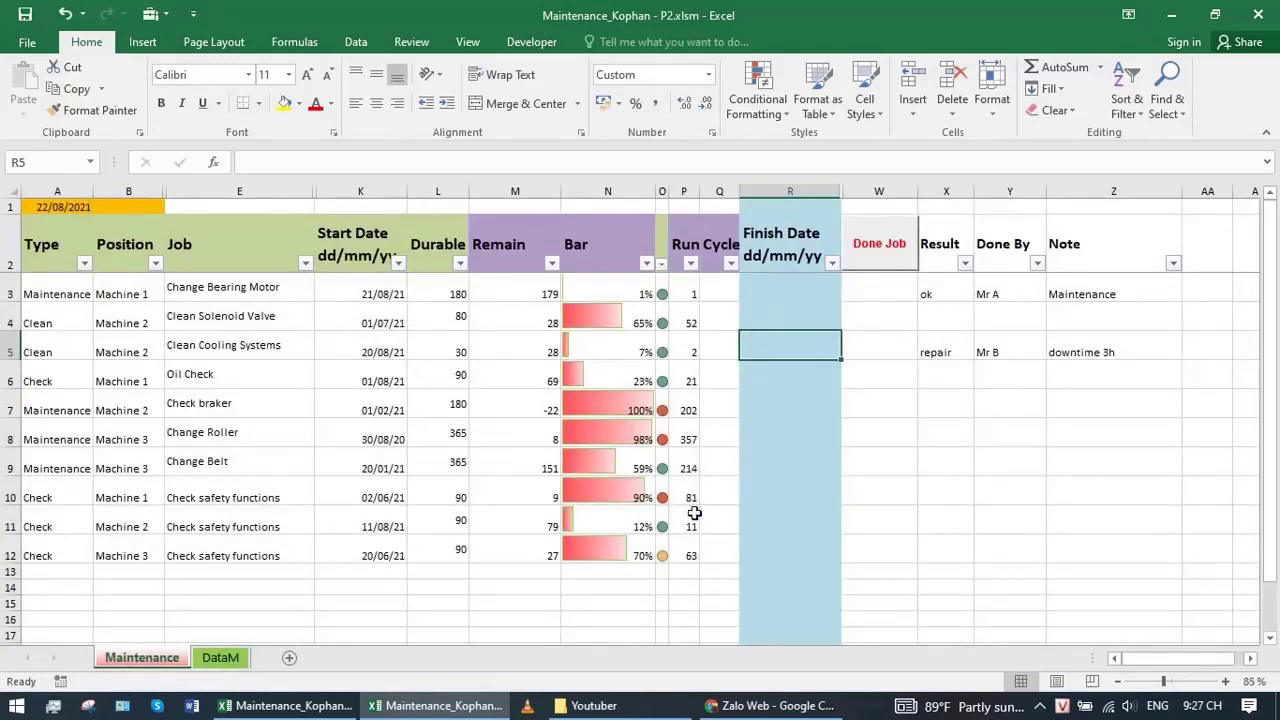
click(784, 440)
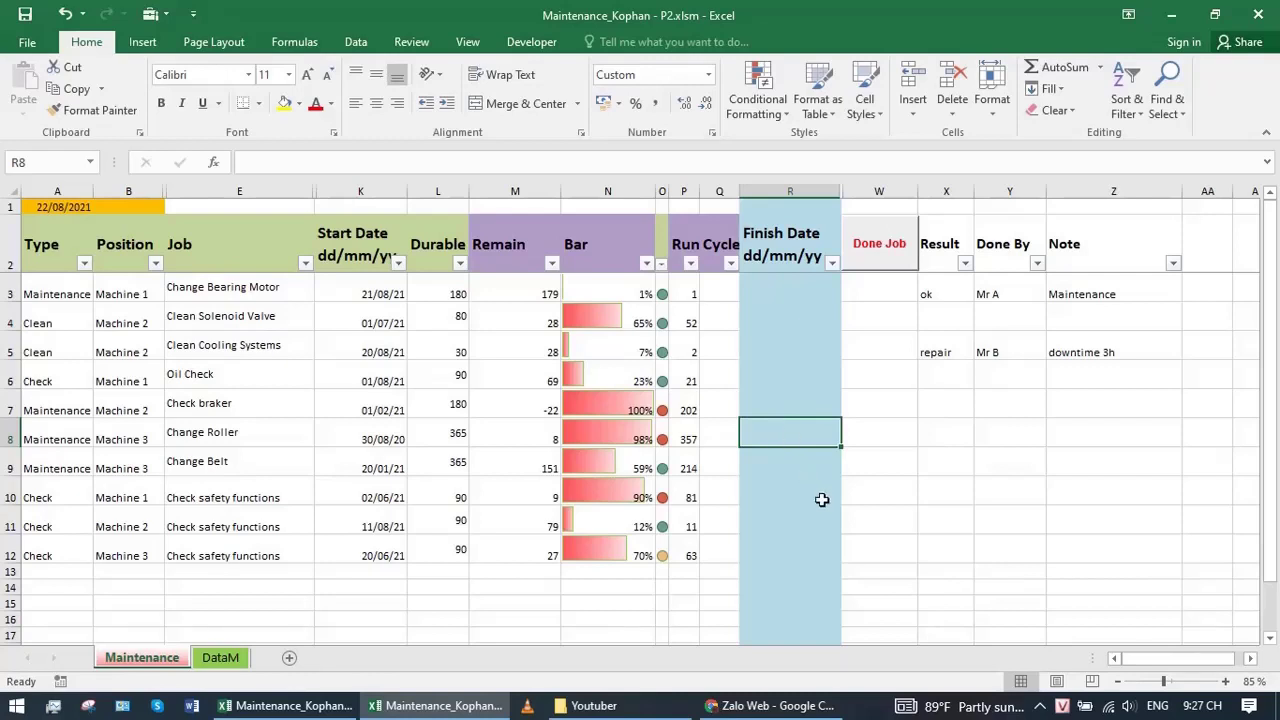
key(ctrl+semicolon)
key(ctrl+Return)
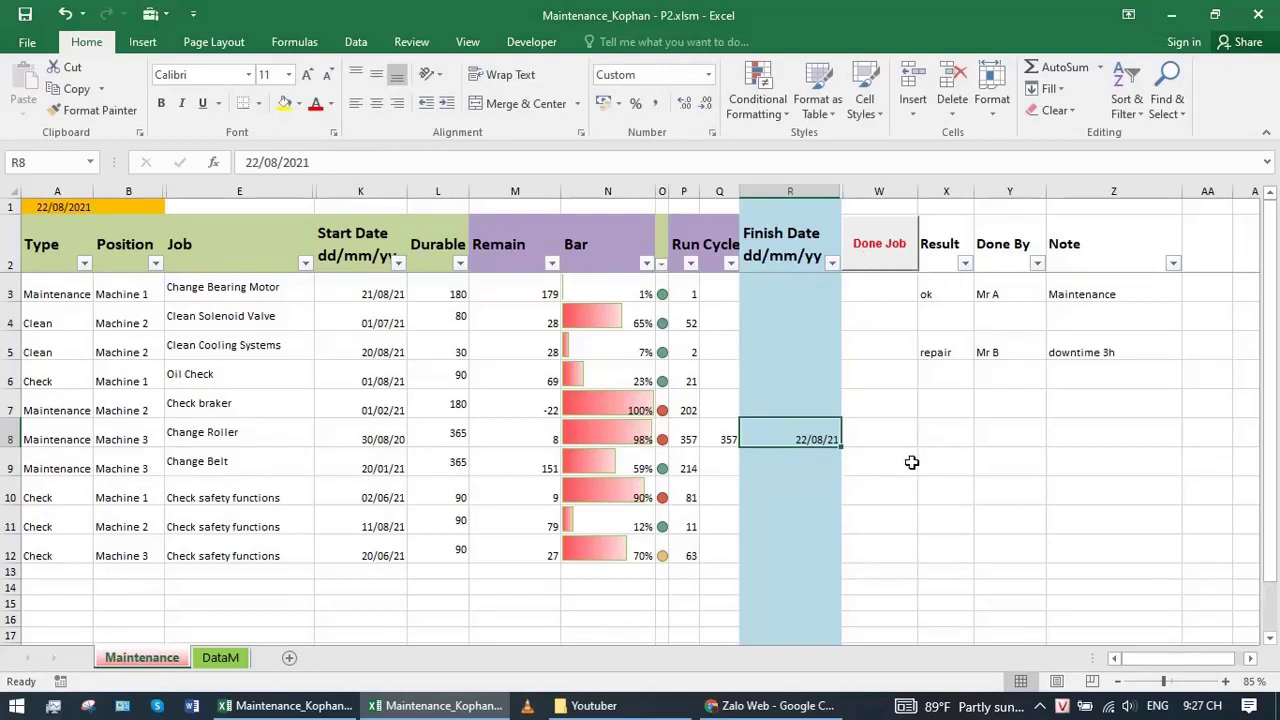
click(950, 438)
text(ok)
key(Tab)
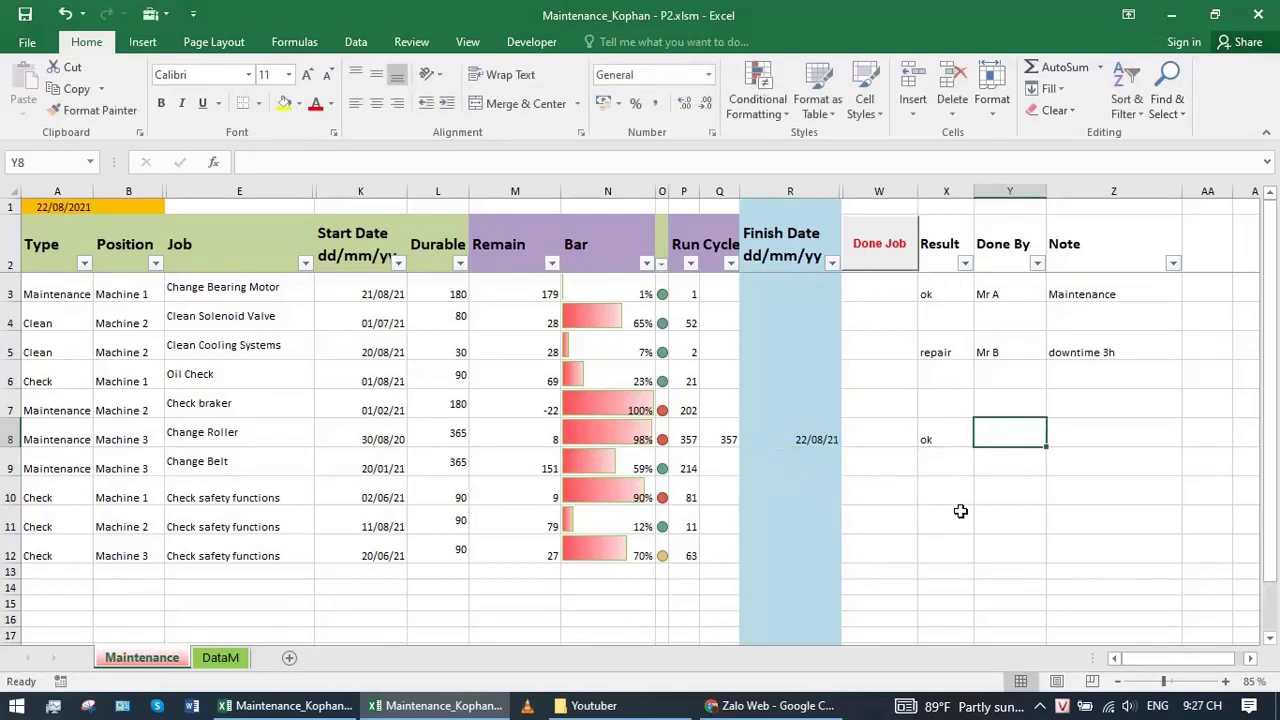
text(Mr C)
key(Tab)
text(check goo)
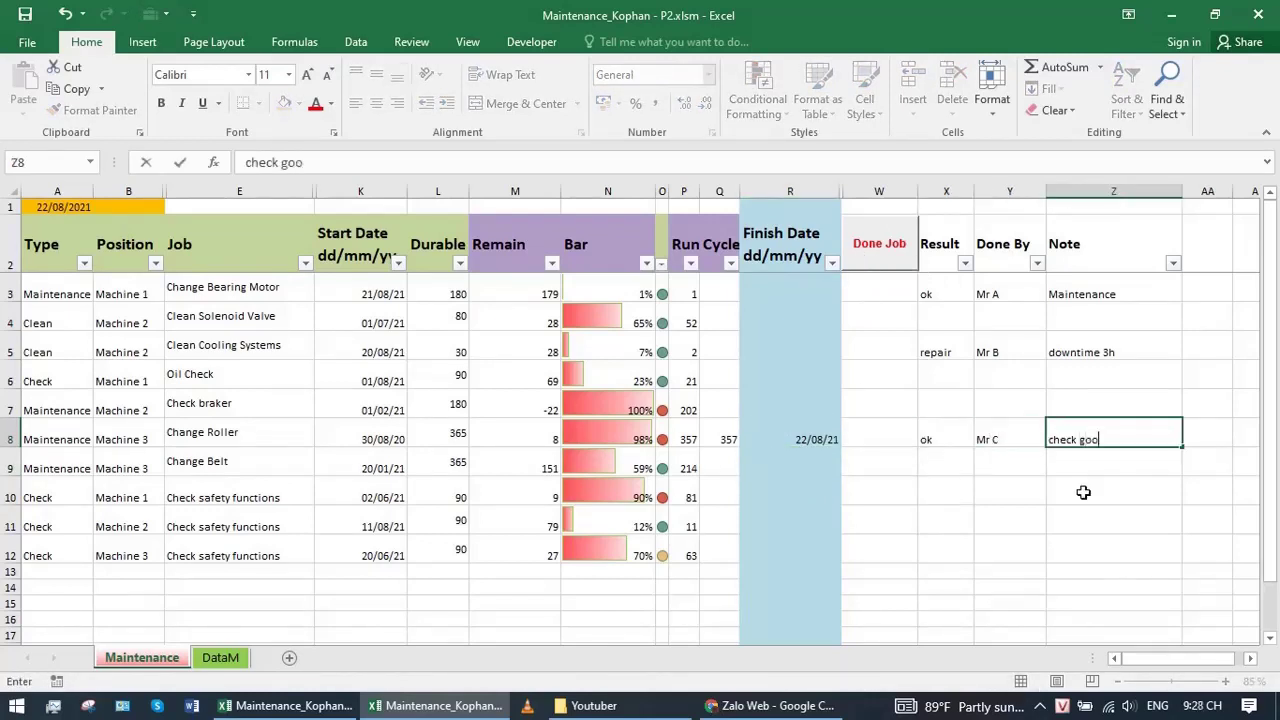
text(d condition)
click(943, 439)
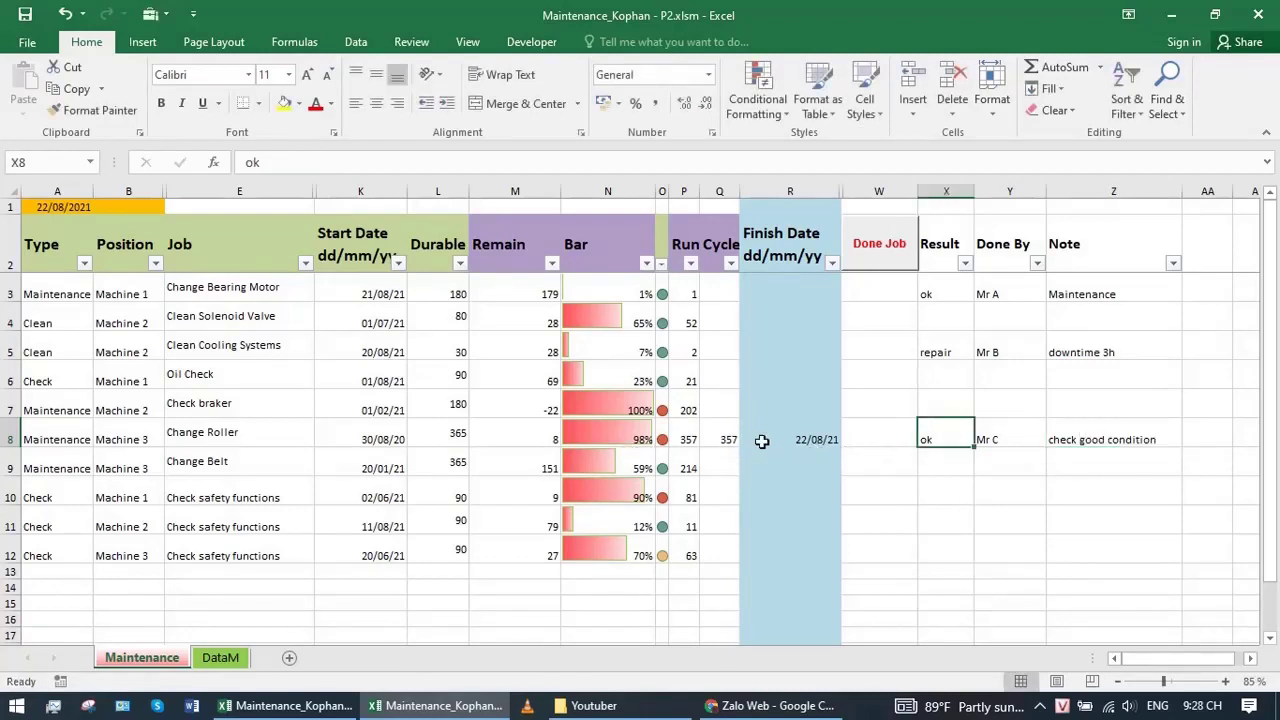
Step: Review the Change Roller entries and change its Durable value L8 to 400, then back to 365
click(441, 435)
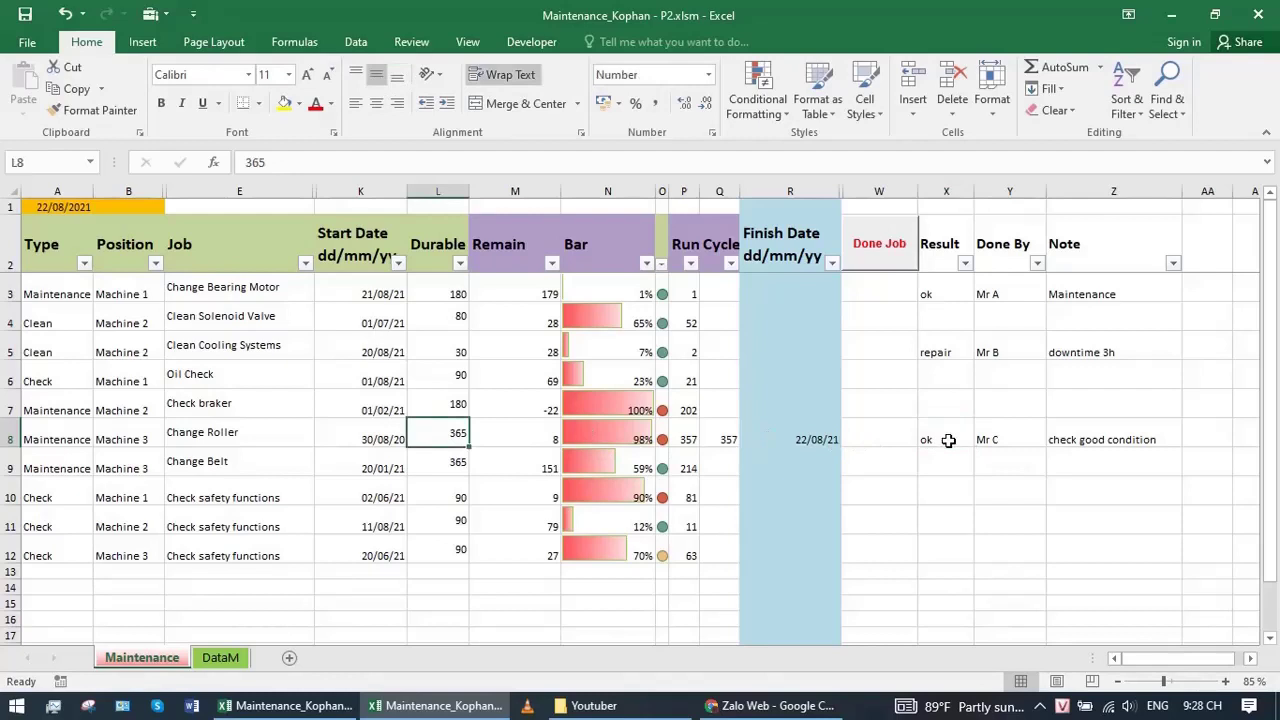
click(943, 439)
click(1008, 435)
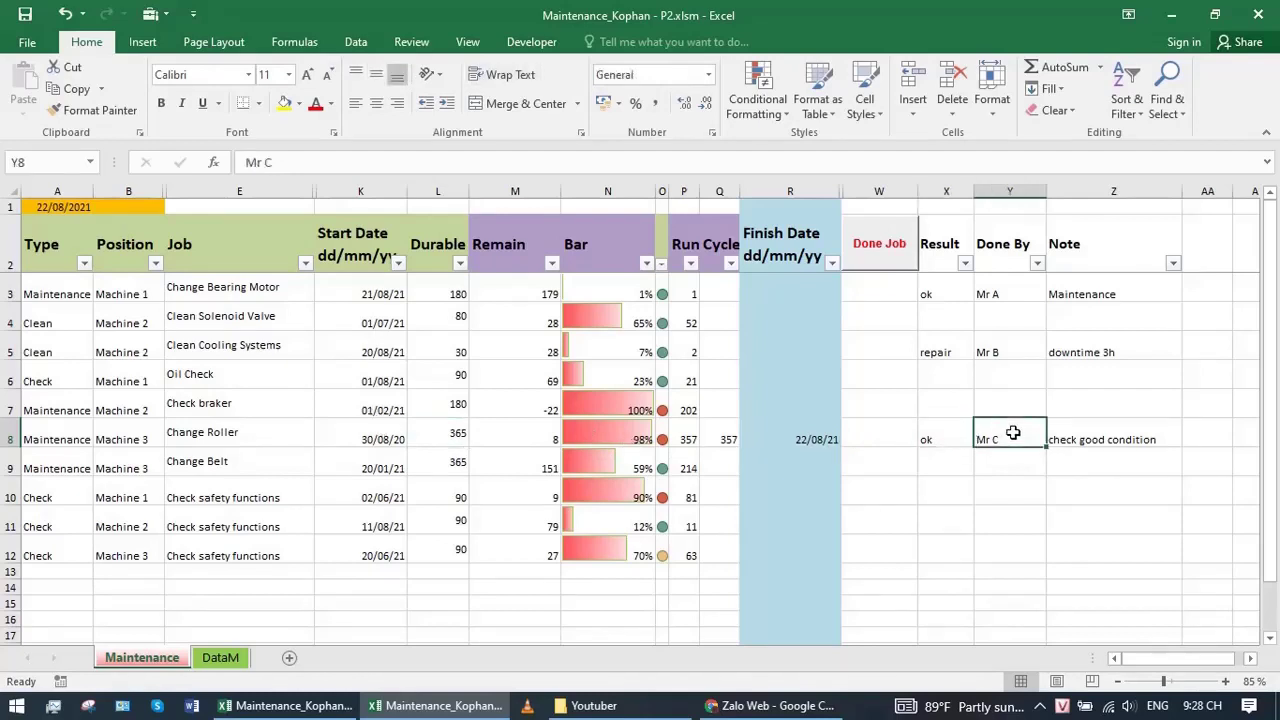
click(1137, 439)
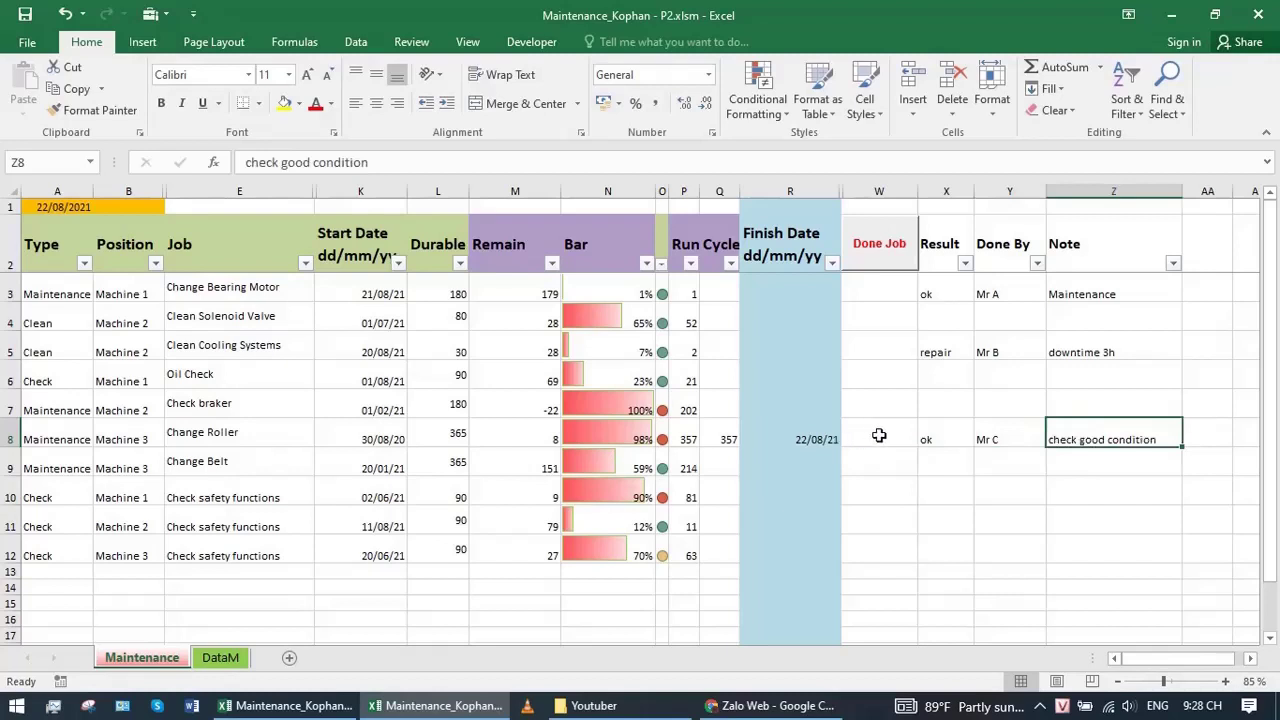
click(440, 441)
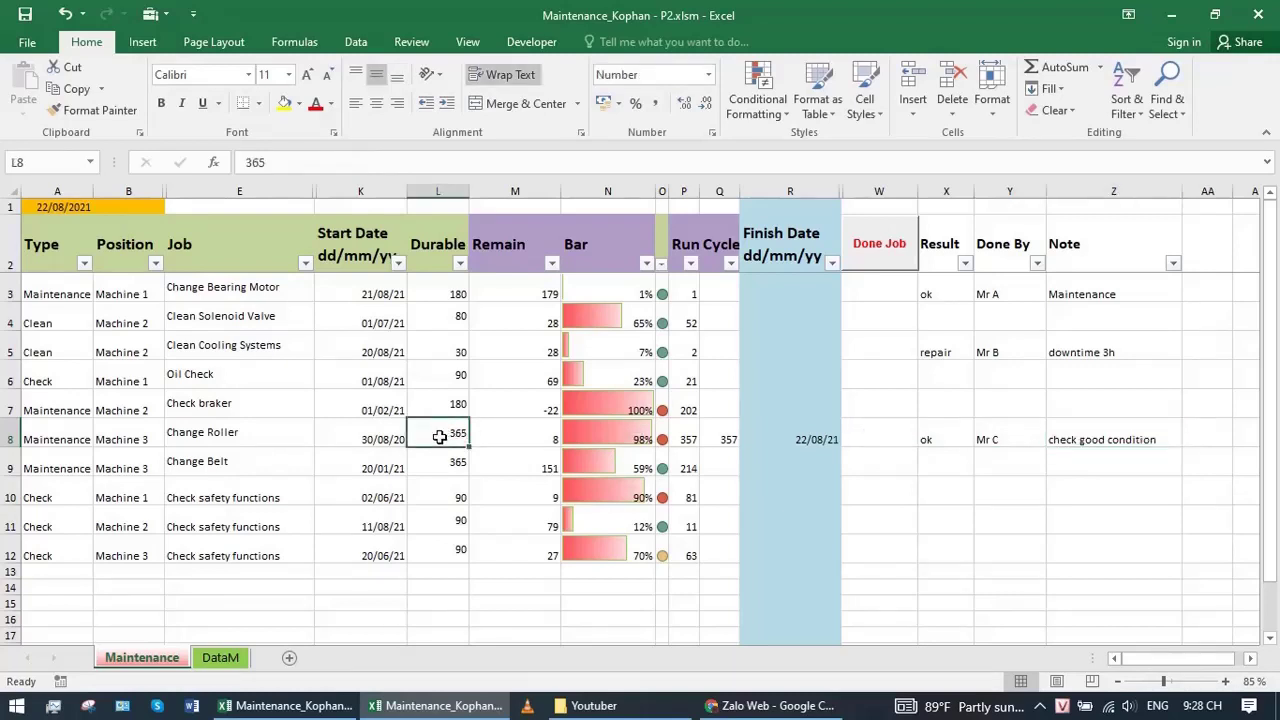
text(400)
key(Return)
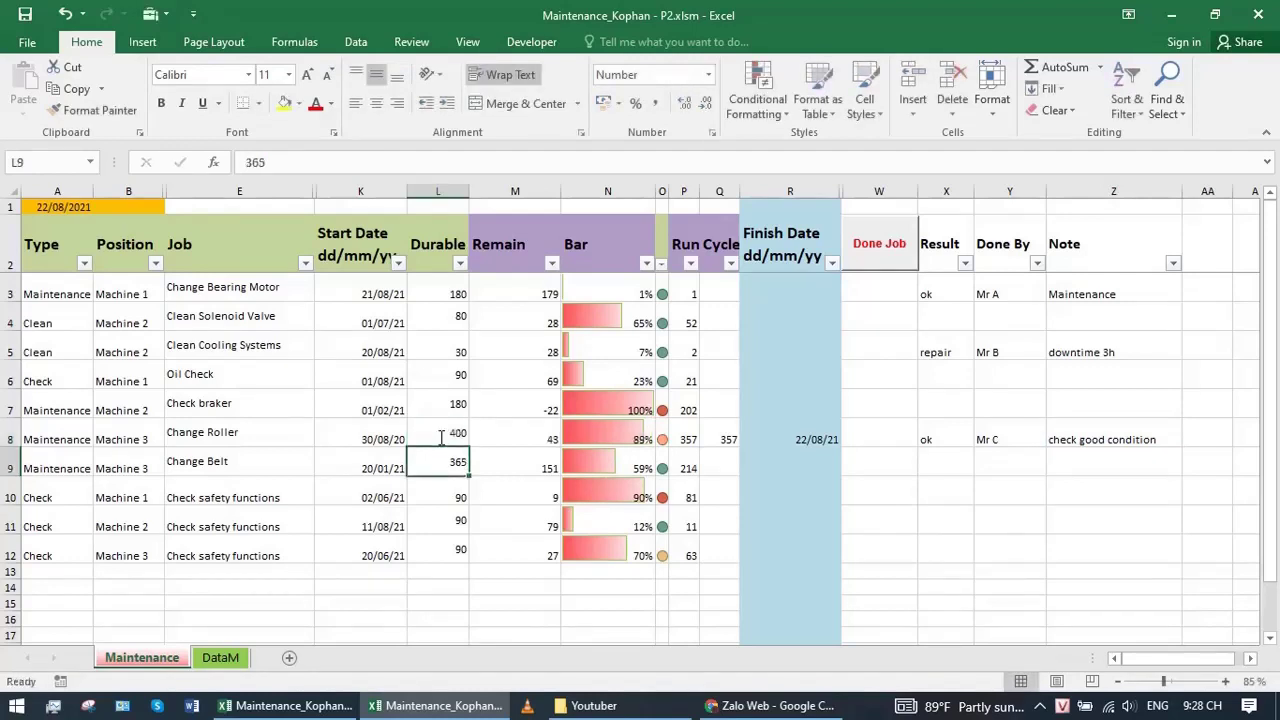
click(440, 438)
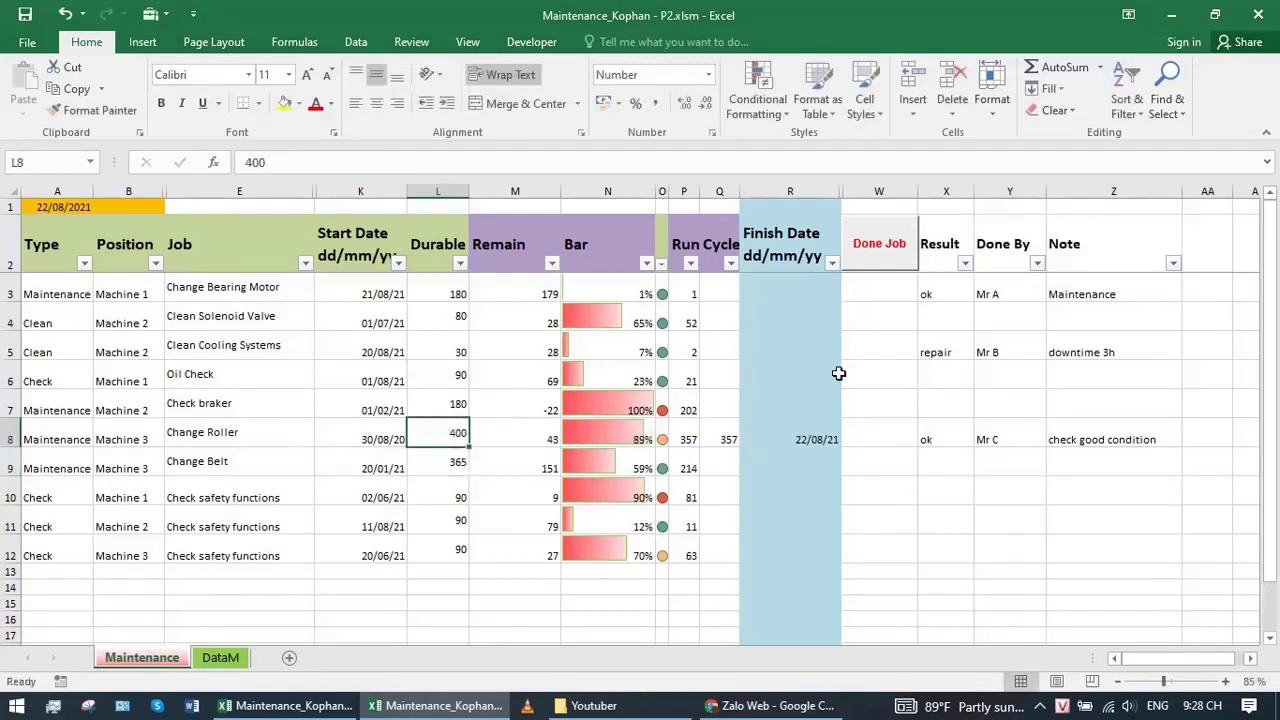
text(365)
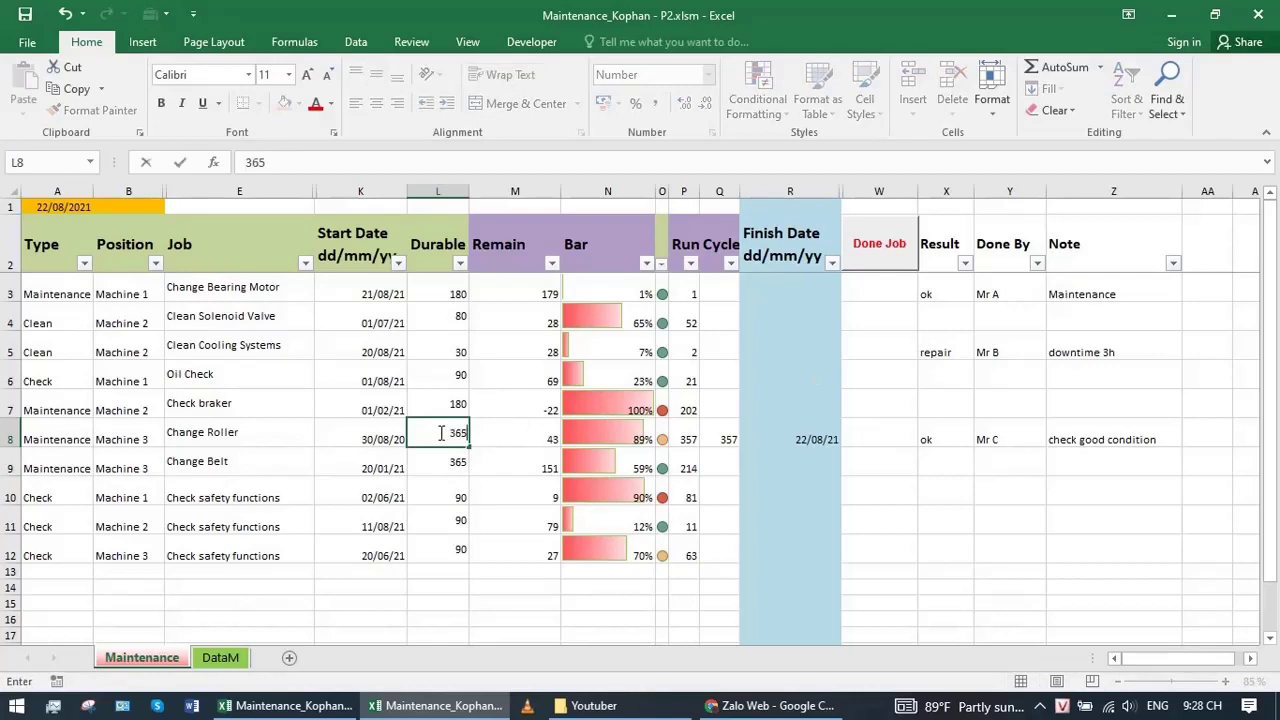
key(Return)
Step: Confirm Change Roller as done and inspect its new DataM record with Durable 365
click(762, 430)
click(877, 252)
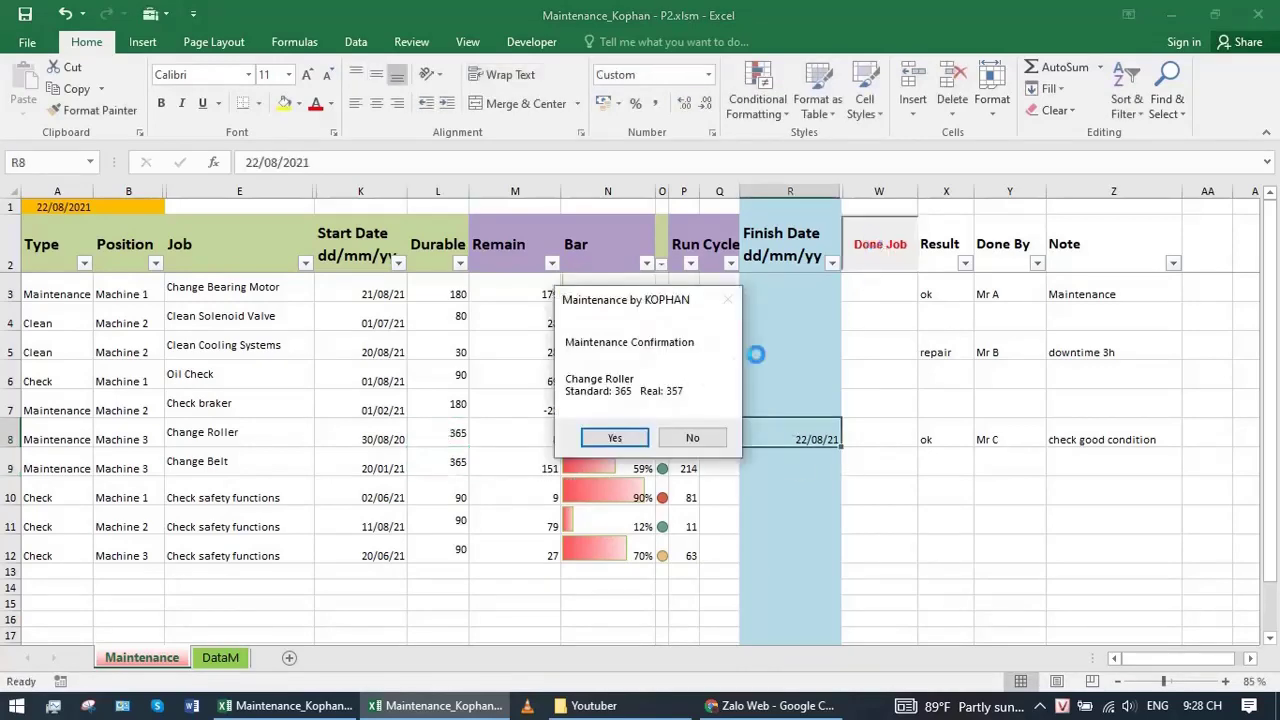
click(615, 438)
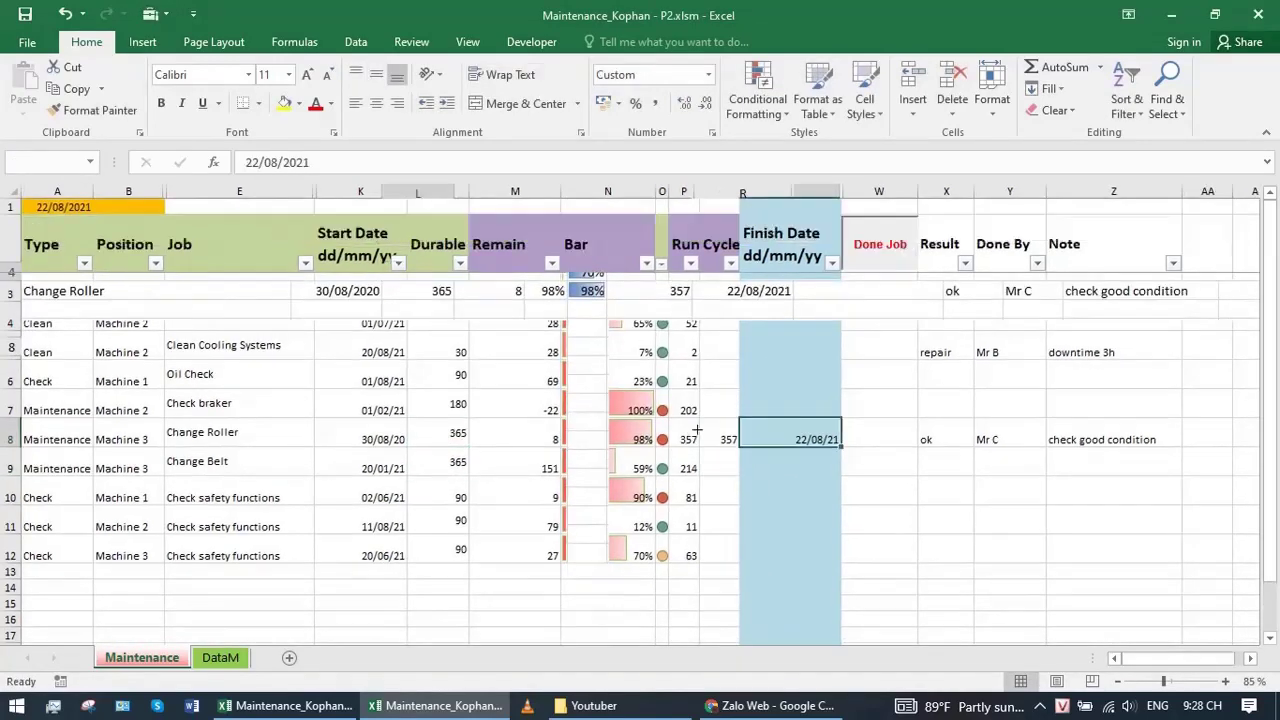
click(224, 658)
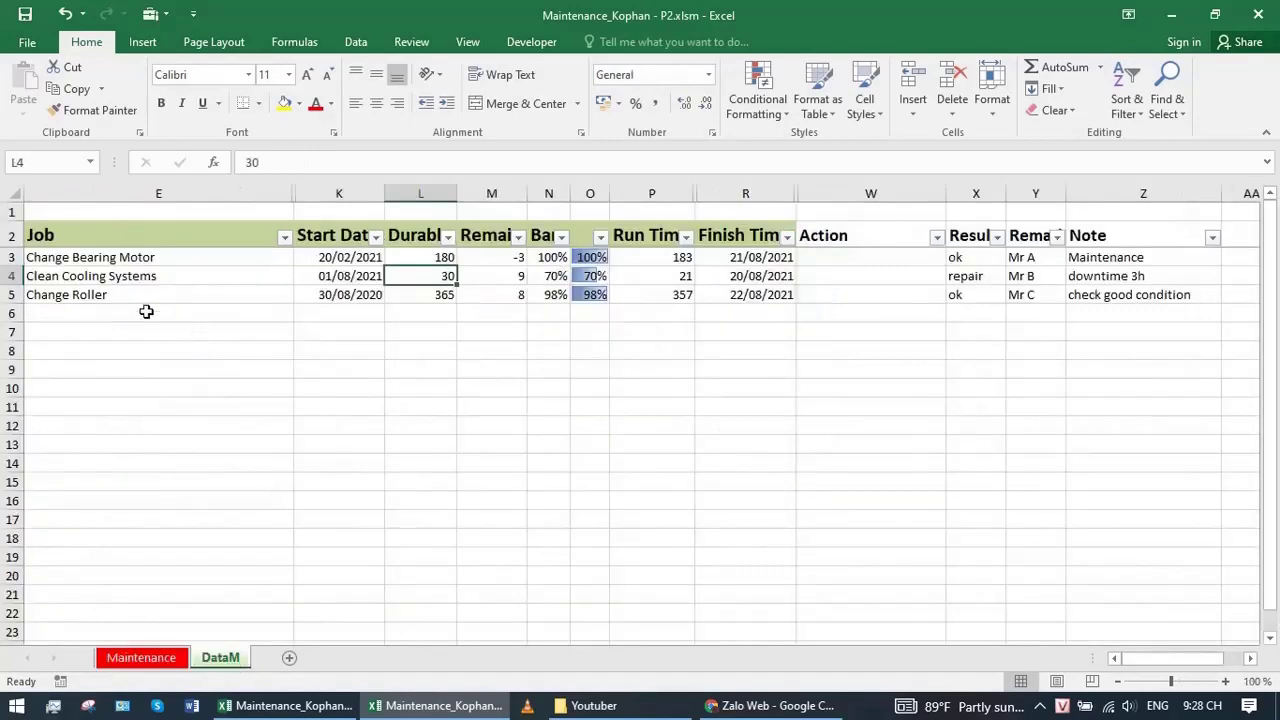
click(145, 296)
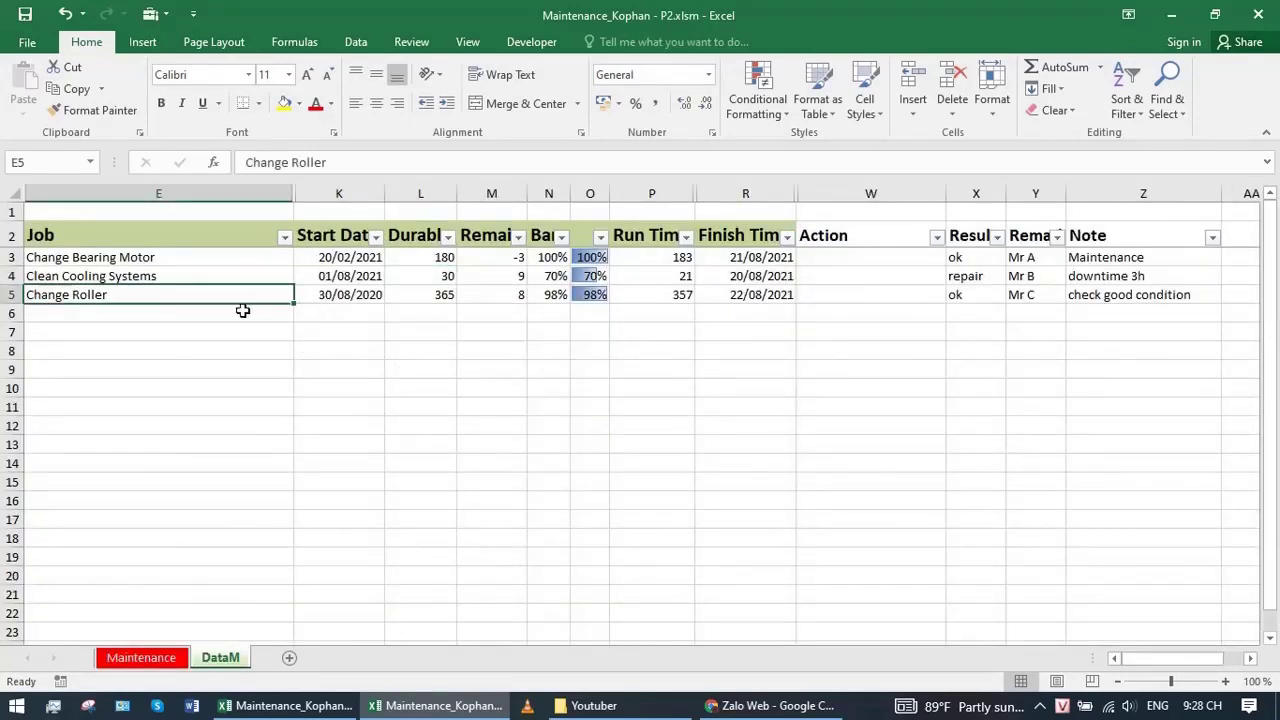
click(426, 299)
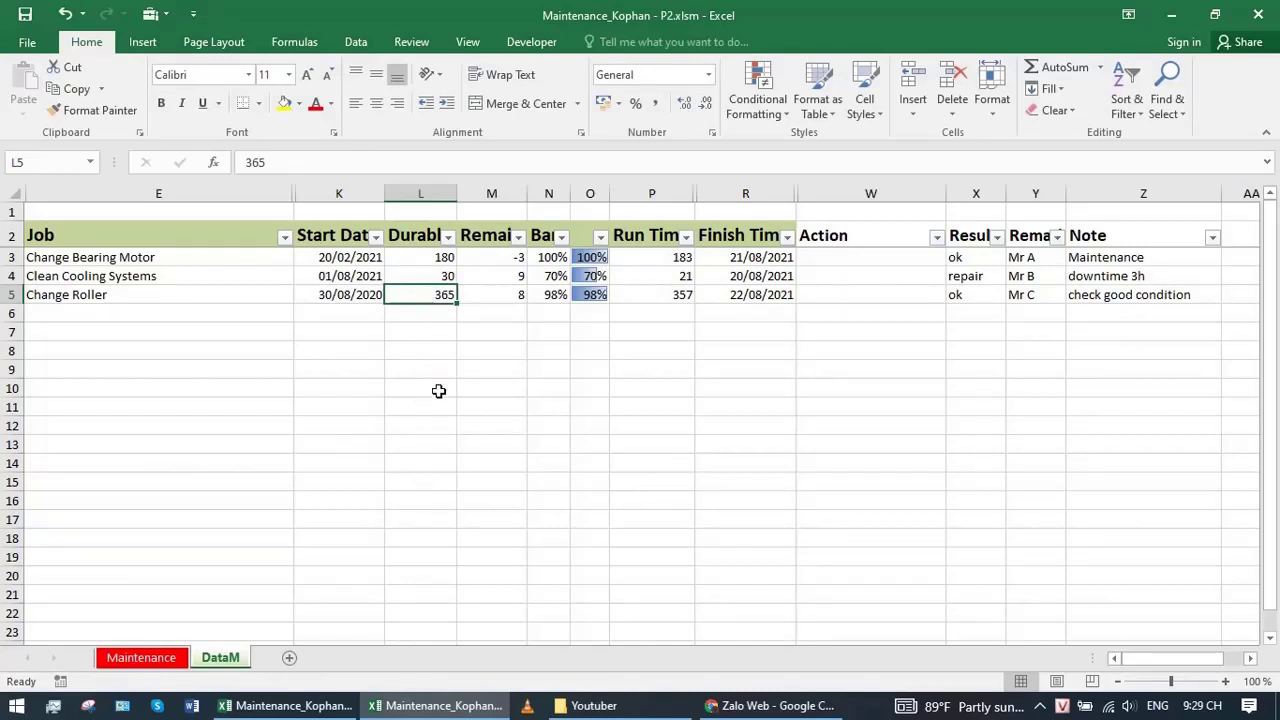
Step: Back on Maintenance, review the Durable values L3:L12 and finish dates, with the Developer ribbon showing
click(129, 657)
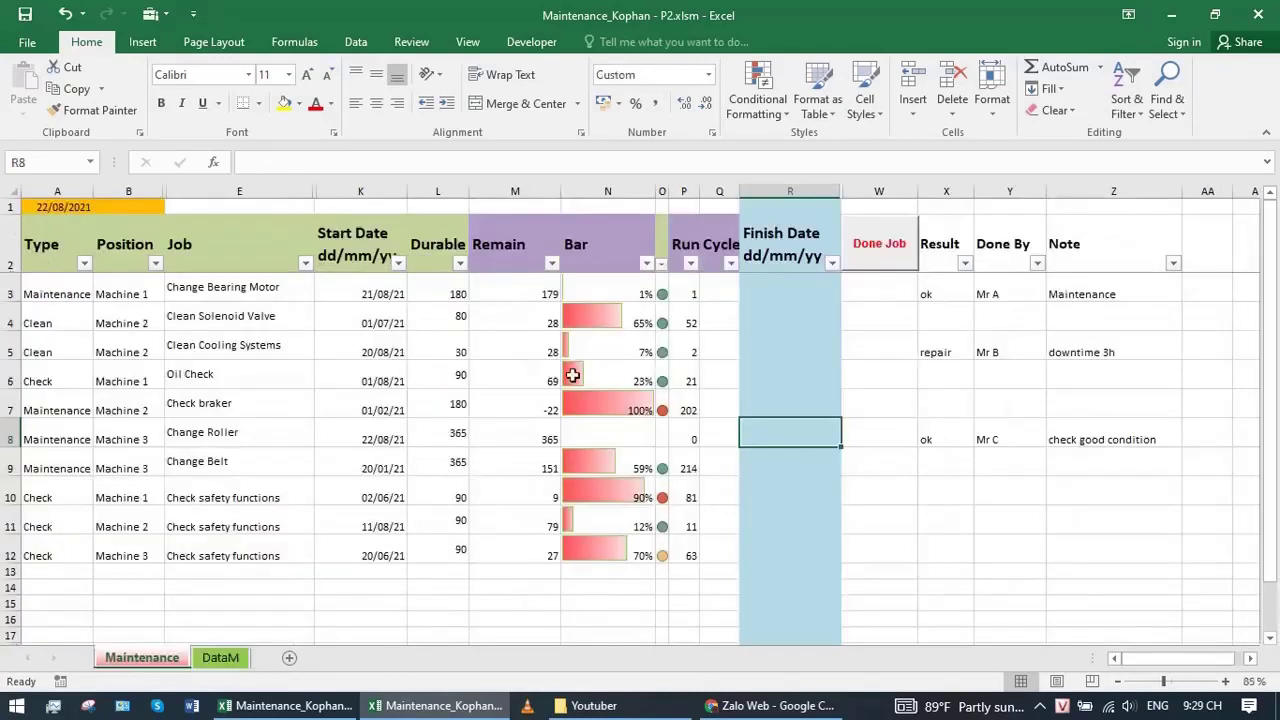
drag(446, 290, 440, 550)
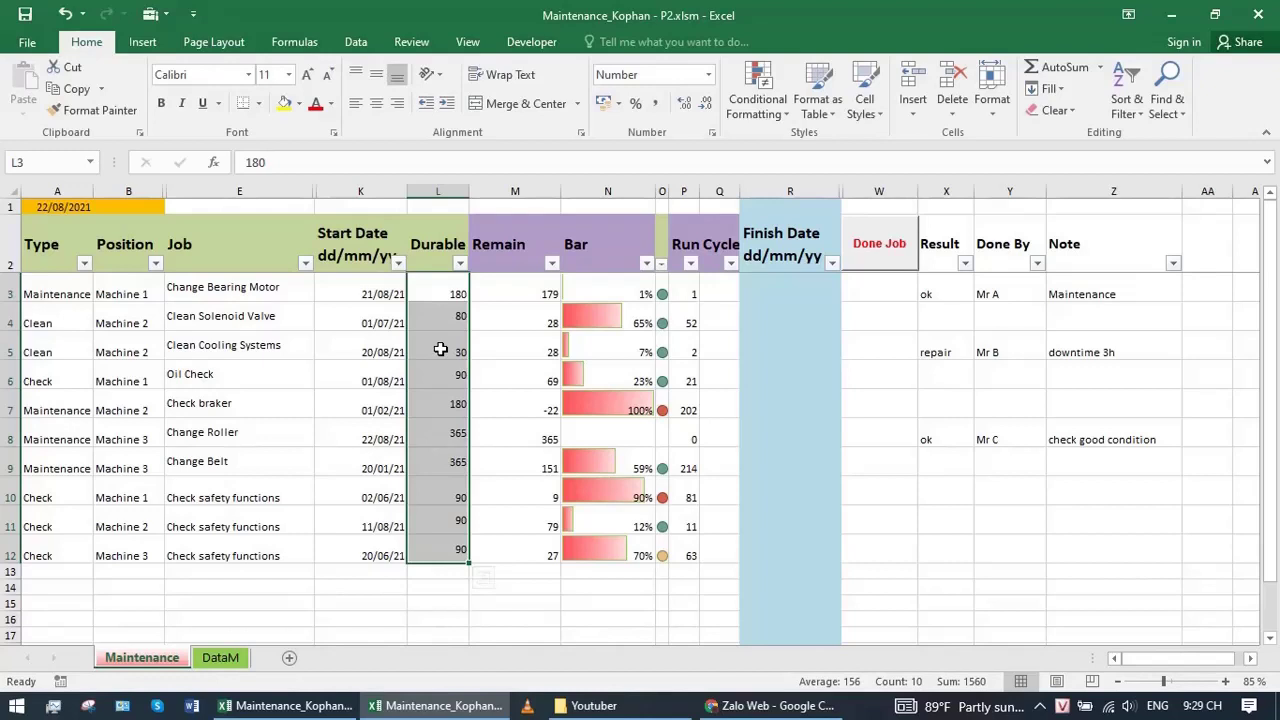
click(1128, 352)
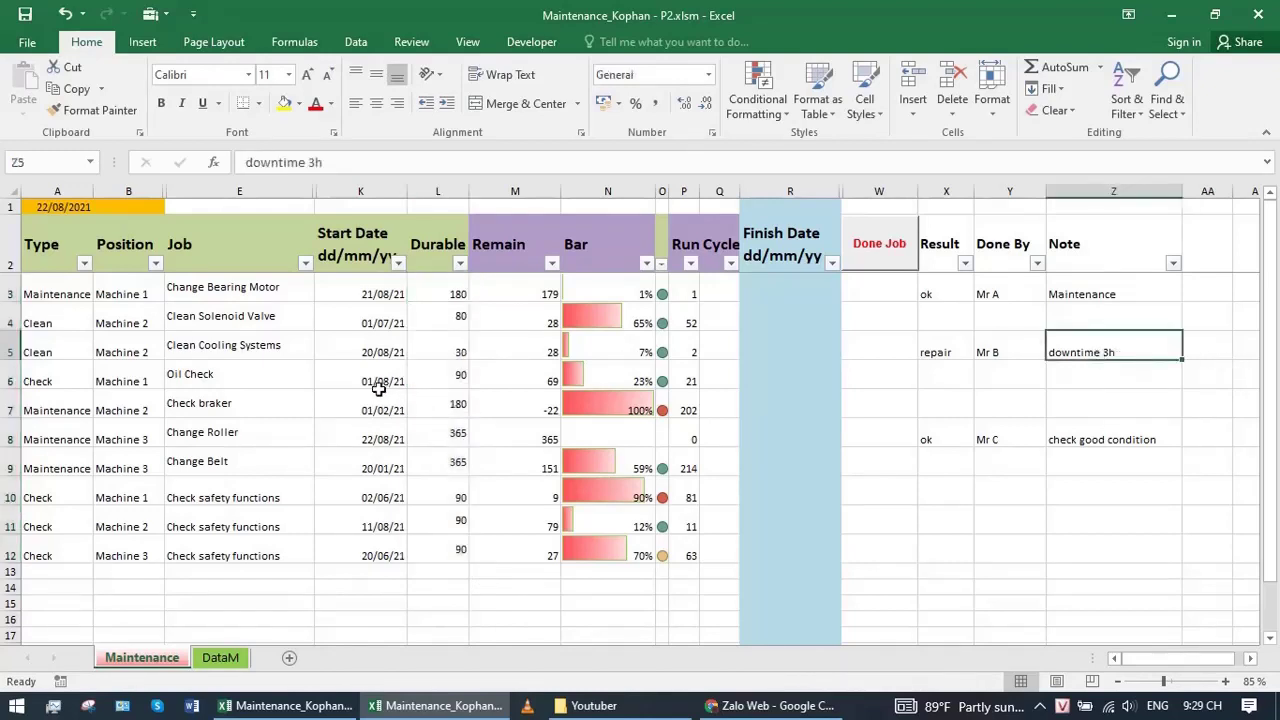
click(786, 408)
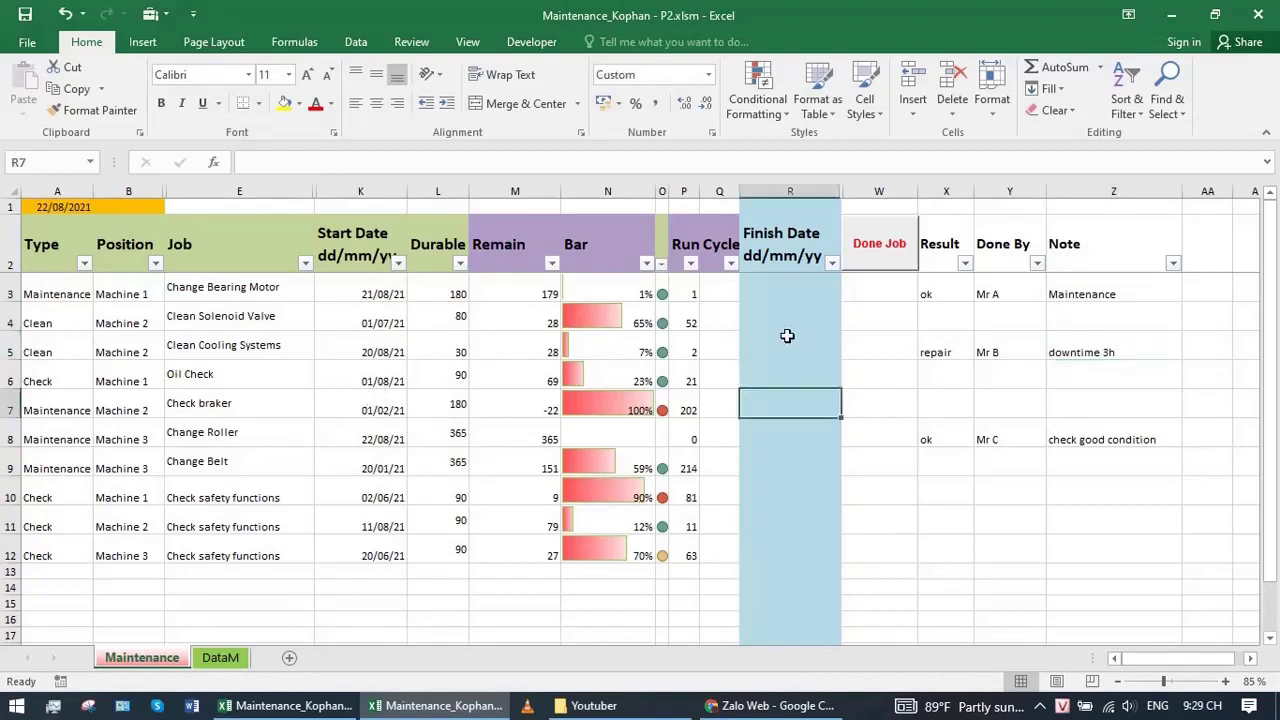
click(794, 290)
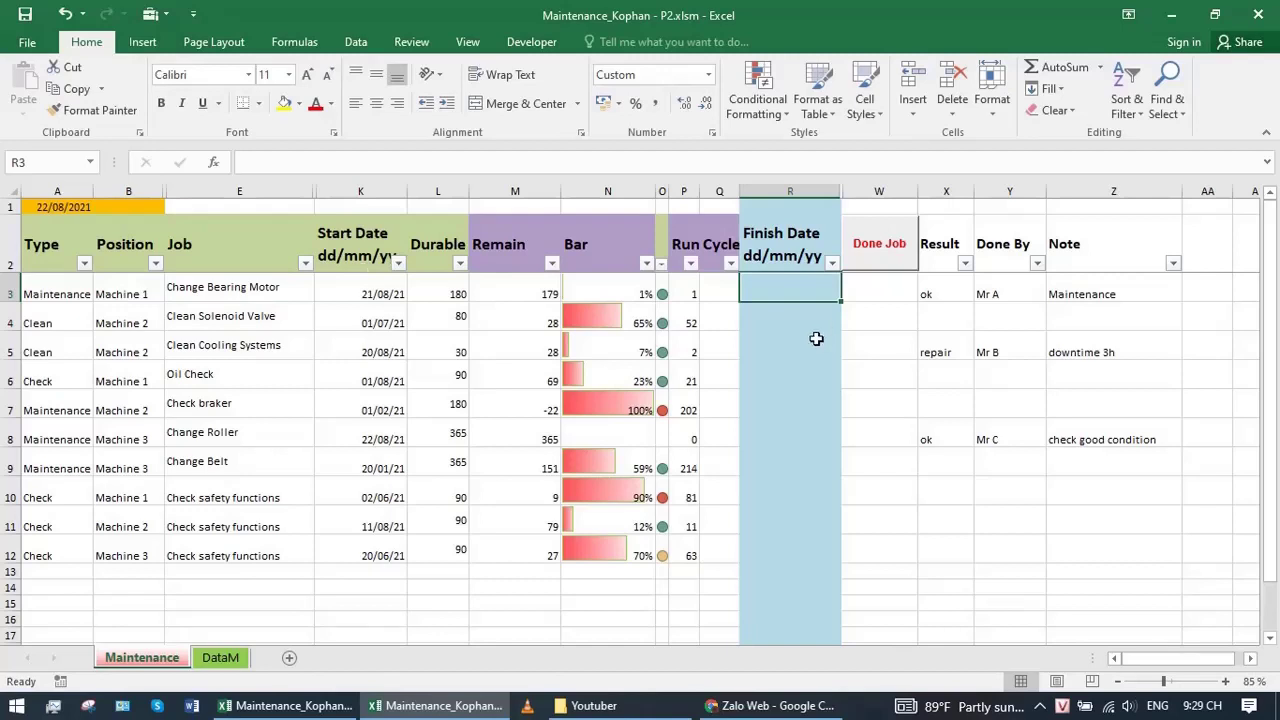
click(529, 44)
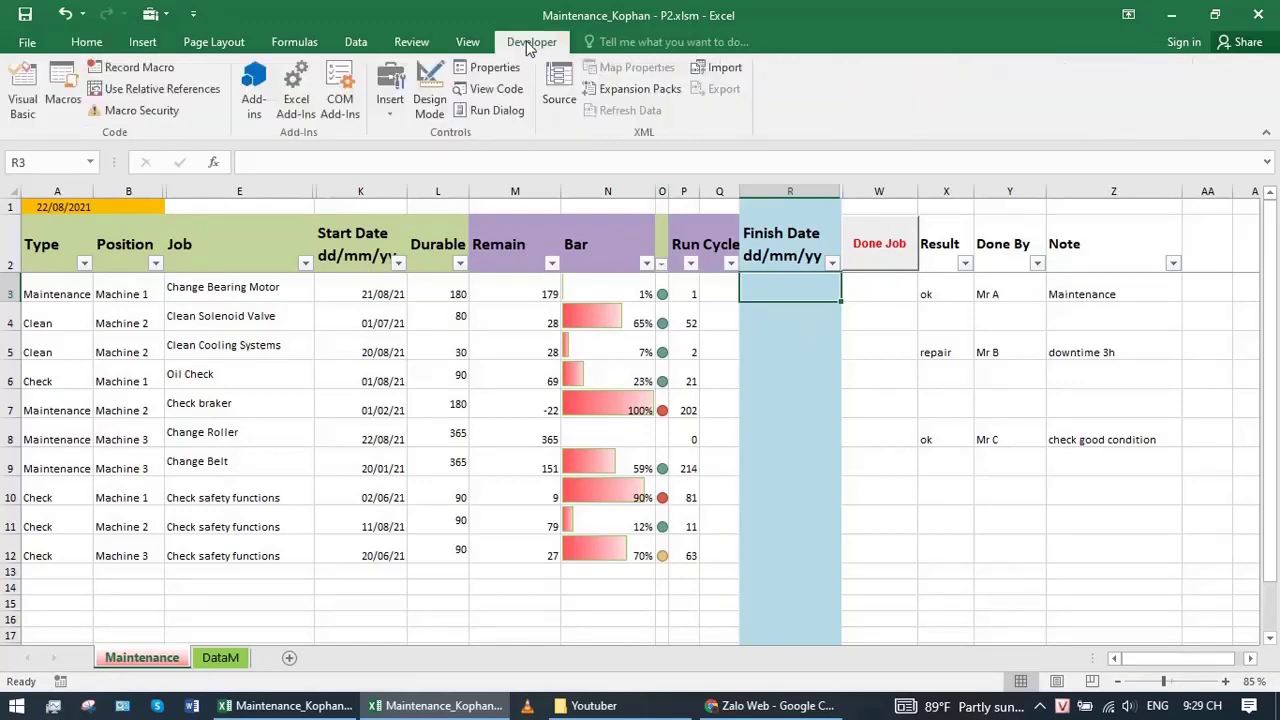
Step: Highlight the Worksheet variables, the Maintenance and DataM sheet names, and the ActiveCell.Row line in the macro
click(20, 105)
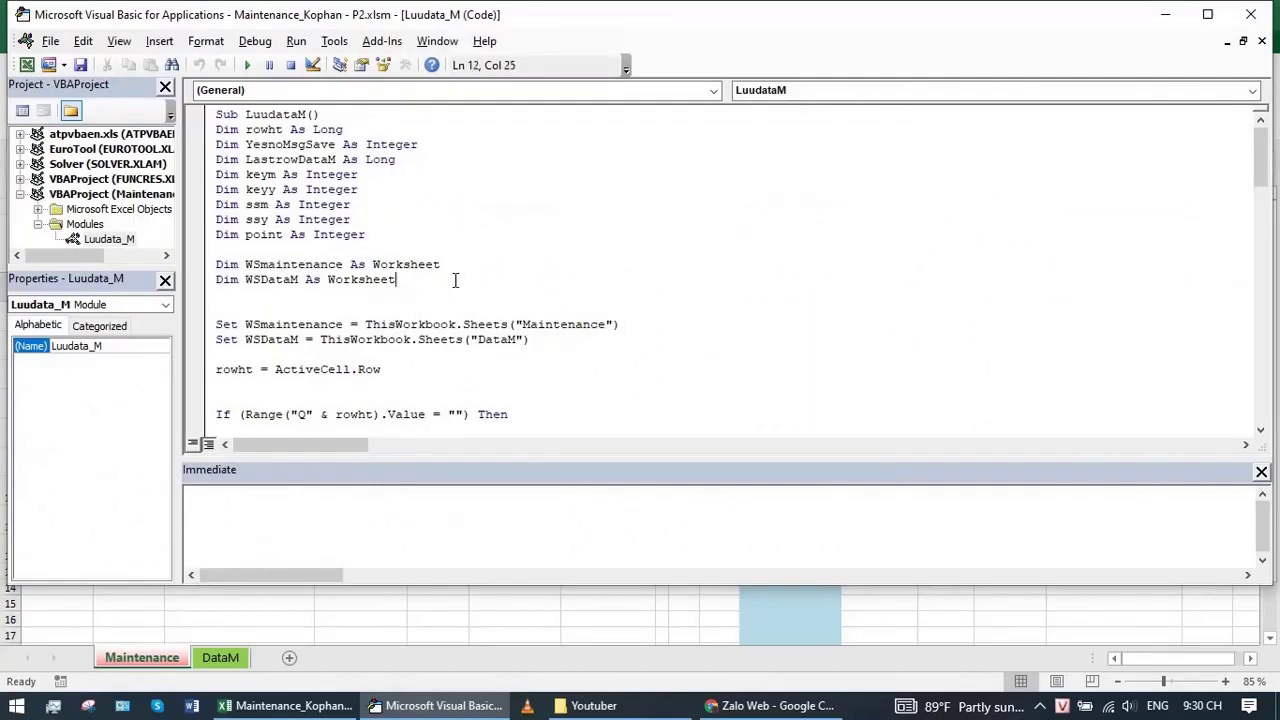
mouse_move(440, 264)
mouse_down()
mouse_move(328, 280)
mouse_move(253, 264)
mouse_move(250, 280)
mouse_up()
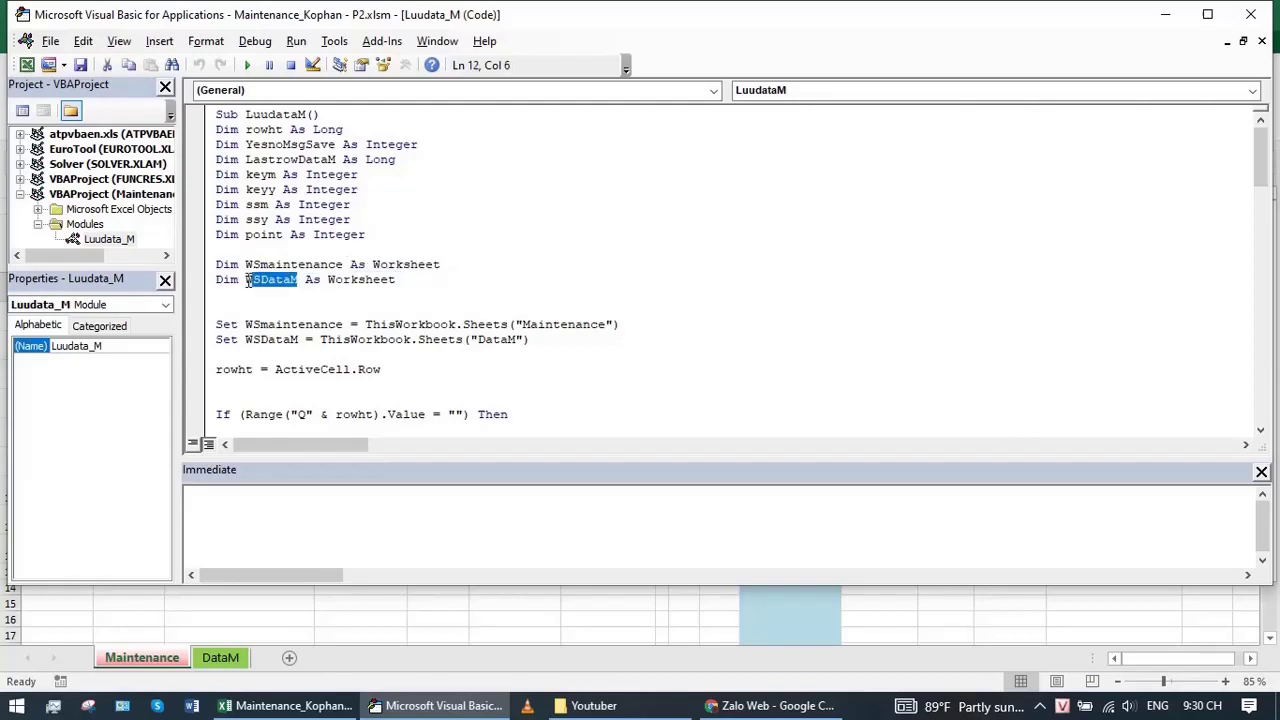
drag(246, 324, 346, 324)
drag(520, 324, 597, 324)
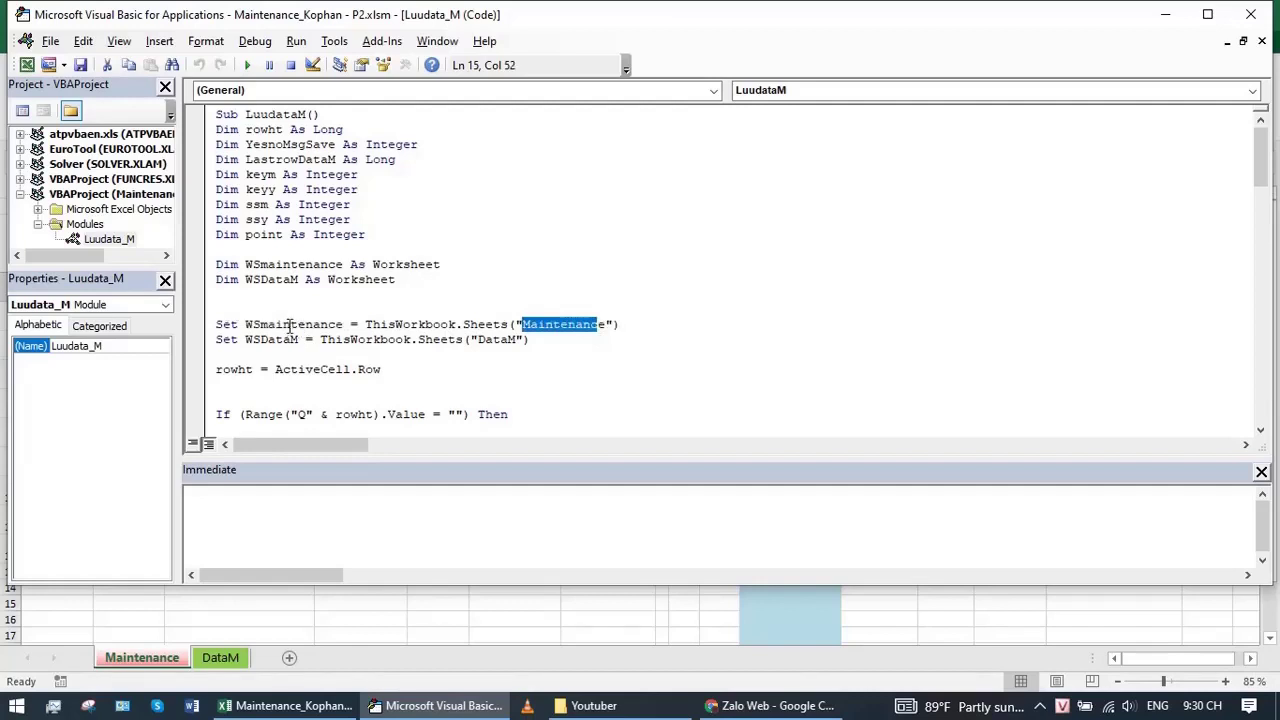
drag(298, 340, 253, 340)
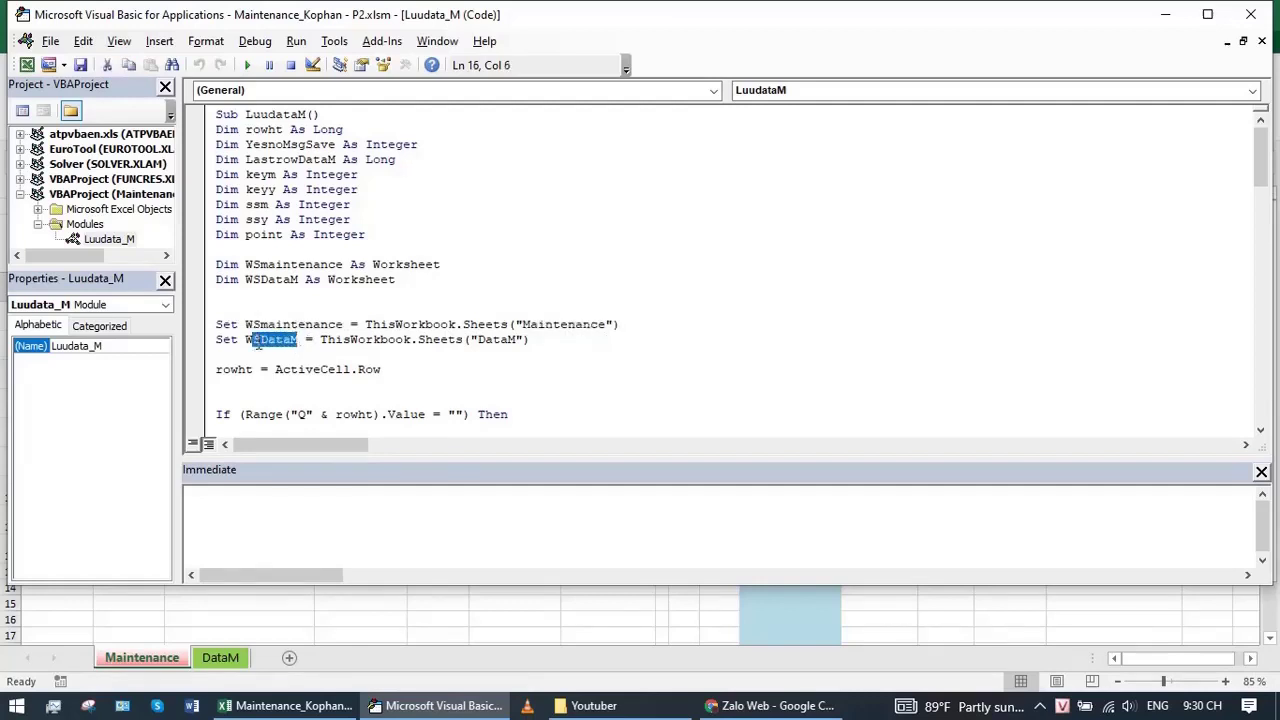
drag(515, 340, 483, 340)
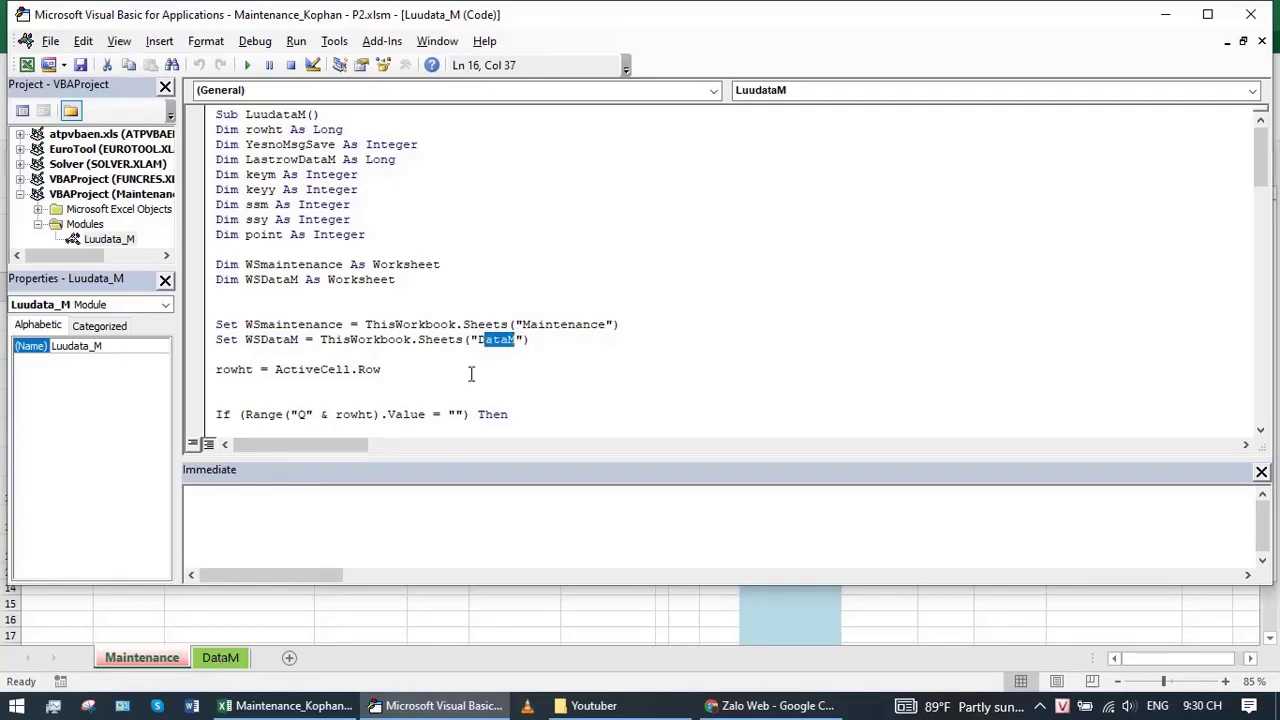
click(540, 343)
drag(478, 340, 612, 324)
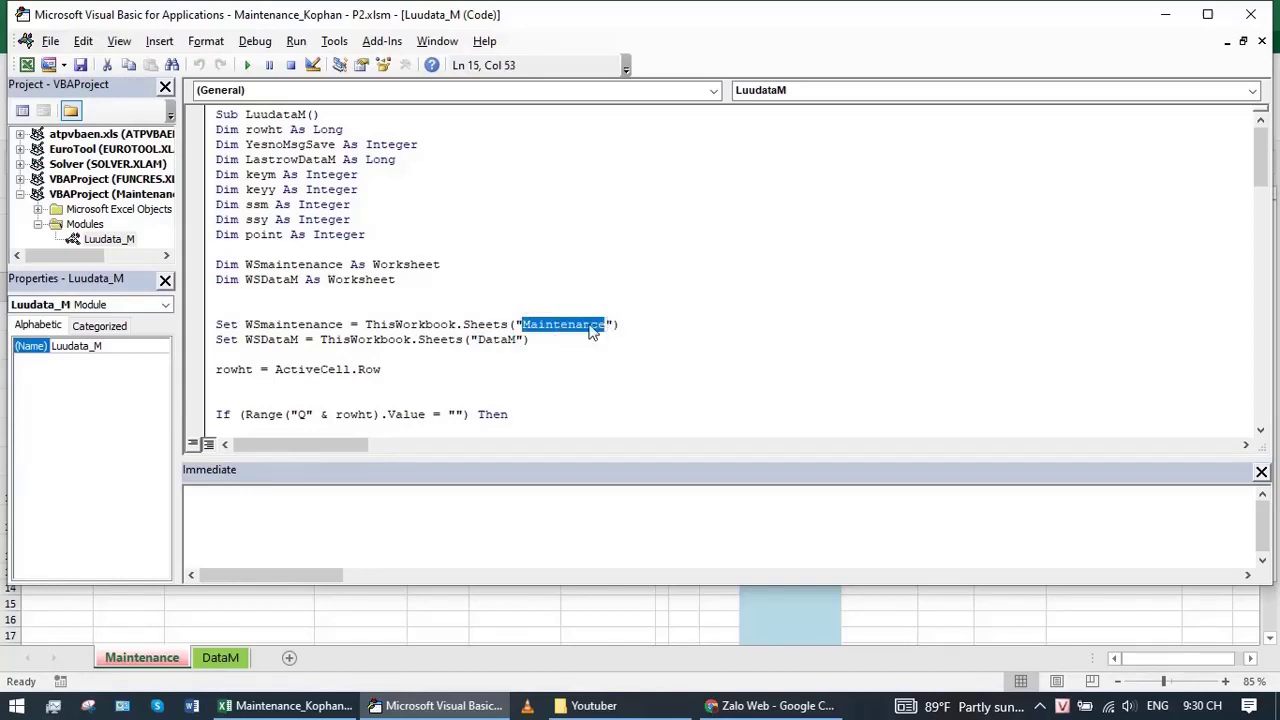
drag(381, 369, 258, 372)
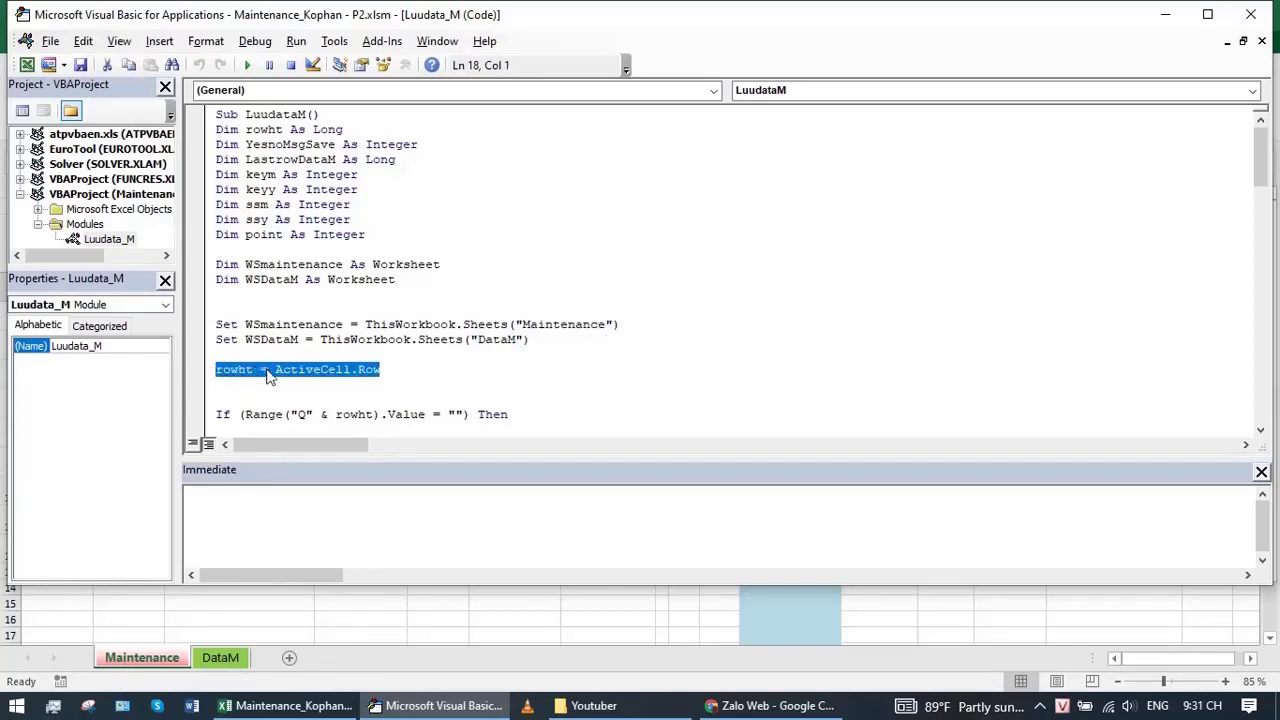
click(395, 369)
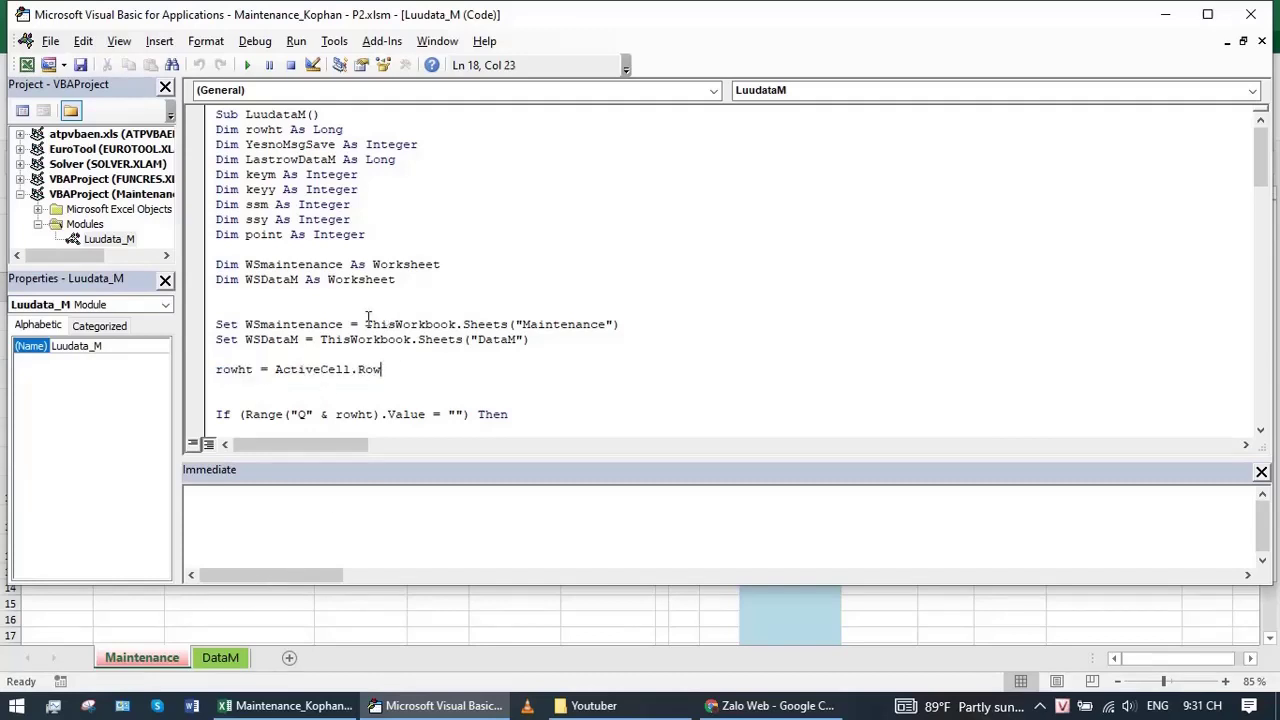
drag(387, 369, 194, 364)
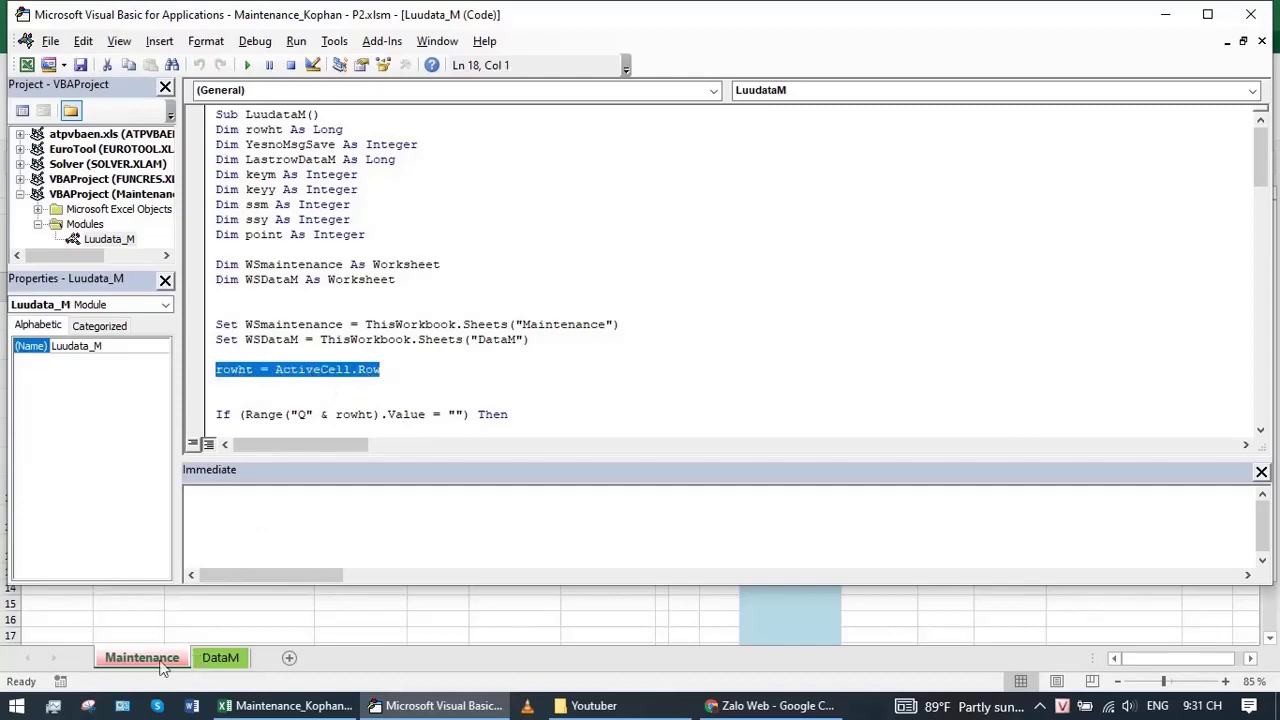
Step: Set Clean Solenoid Valve's finish date to 12/08/21, run Done Job, and answer No
click(147, 657)
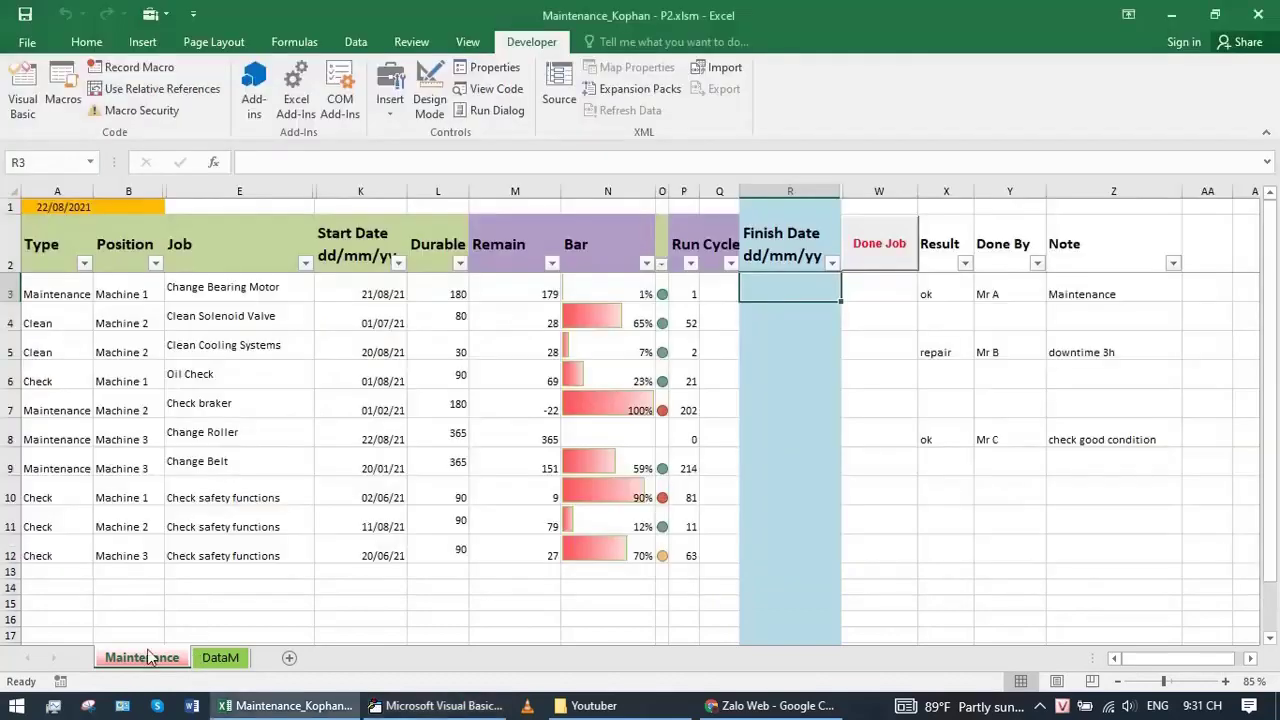
click(790, 378)
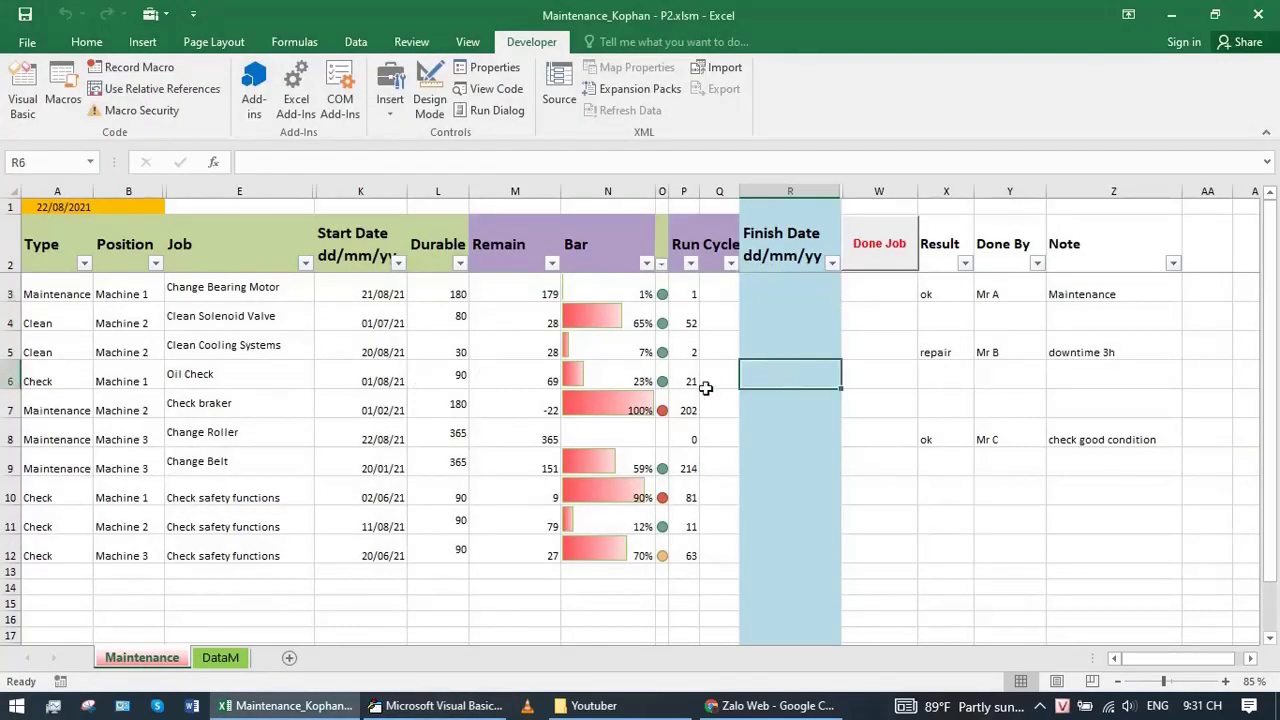
click(780, 465)
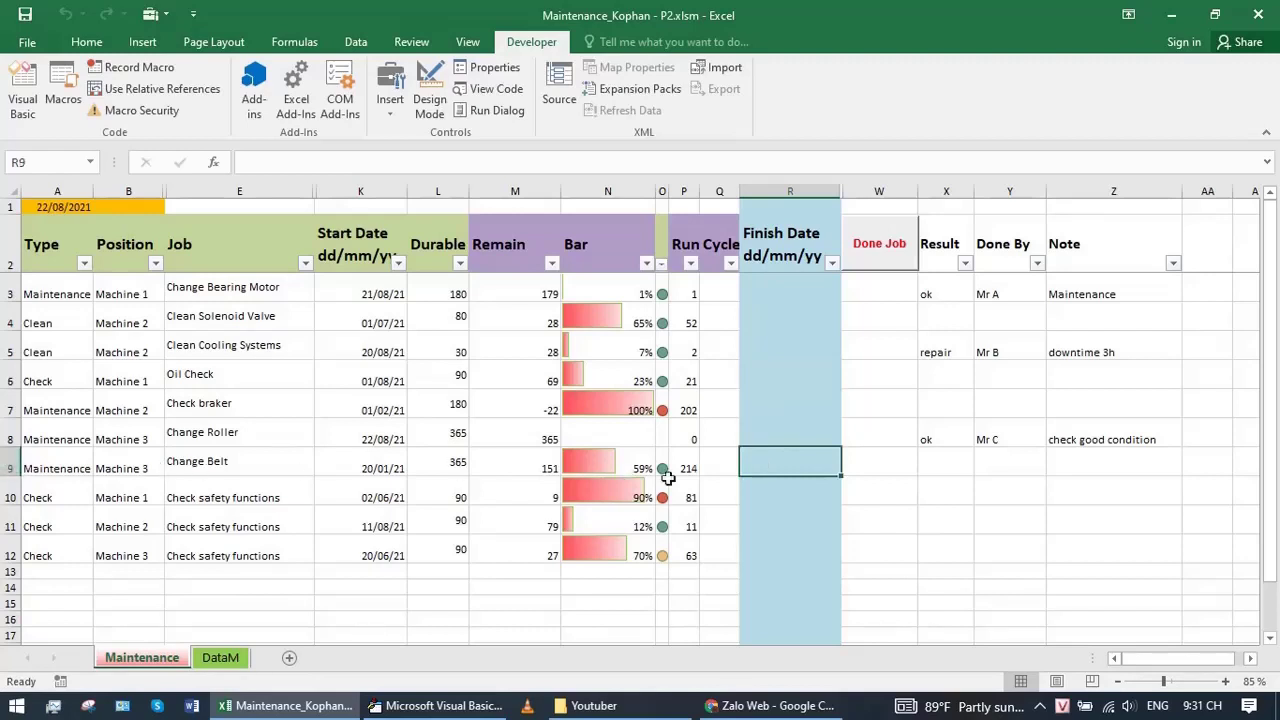
click(777, 321)
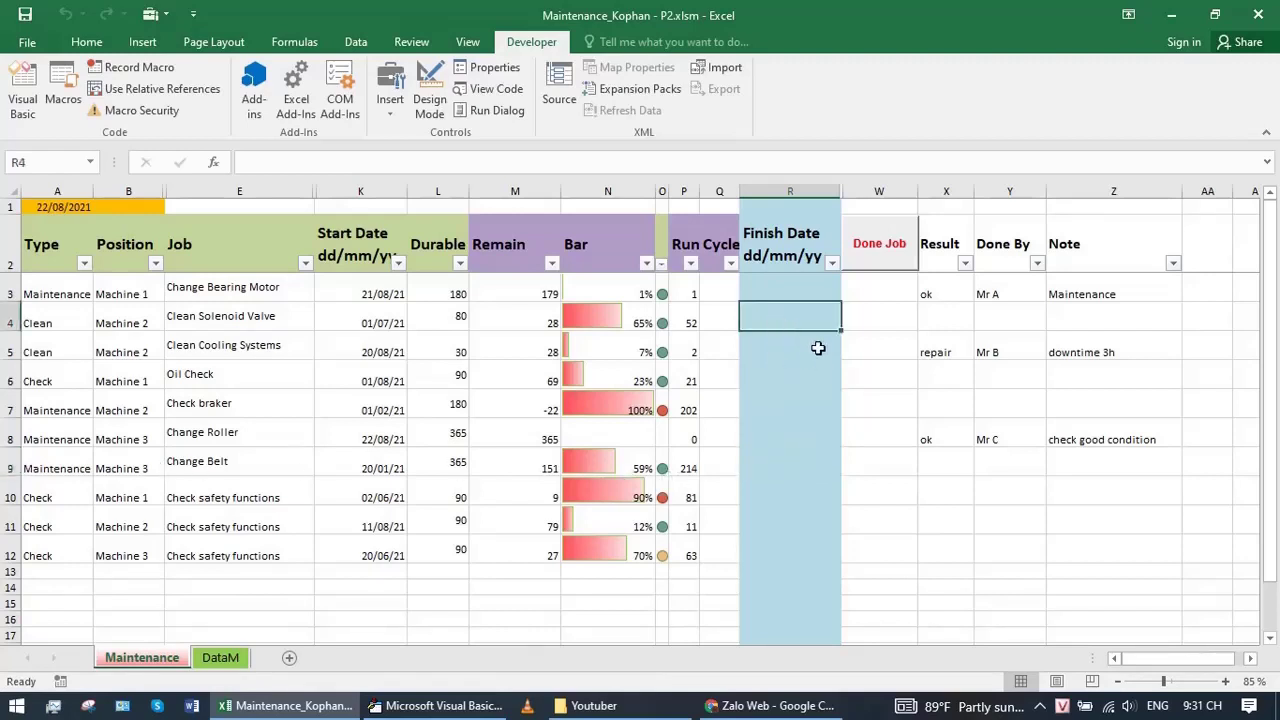
click(818, 347)
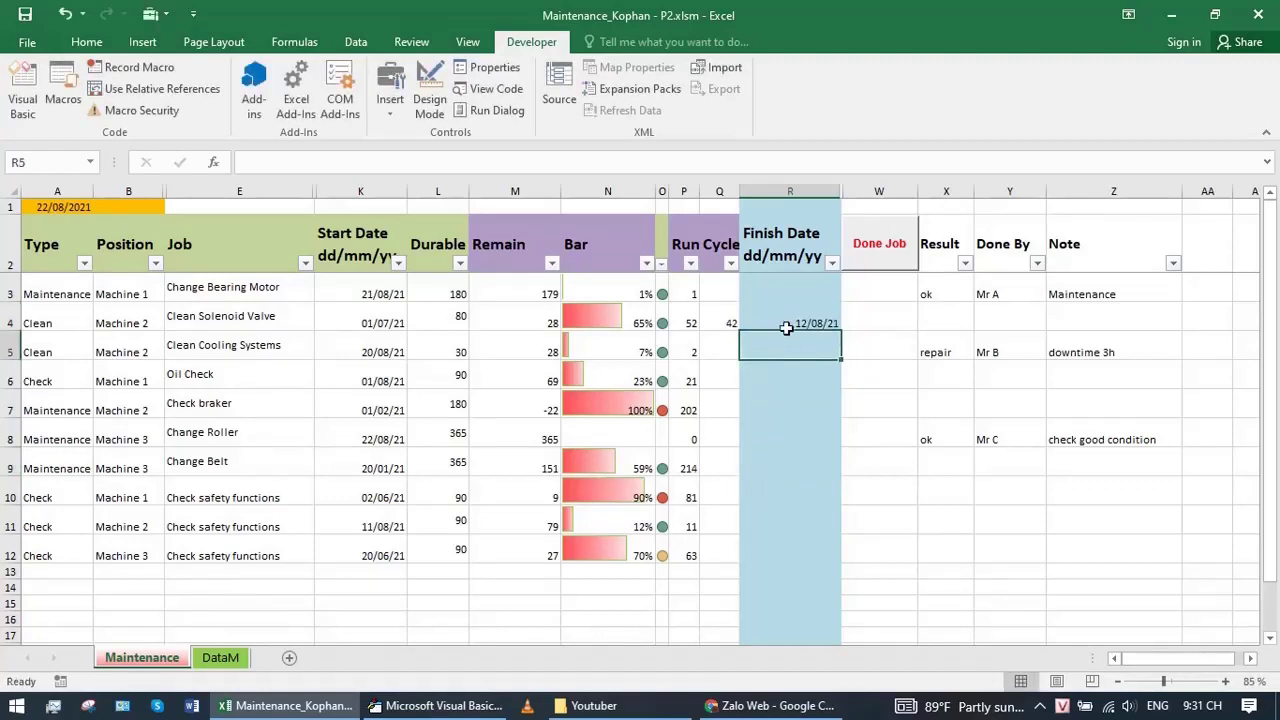
click(789, 318)
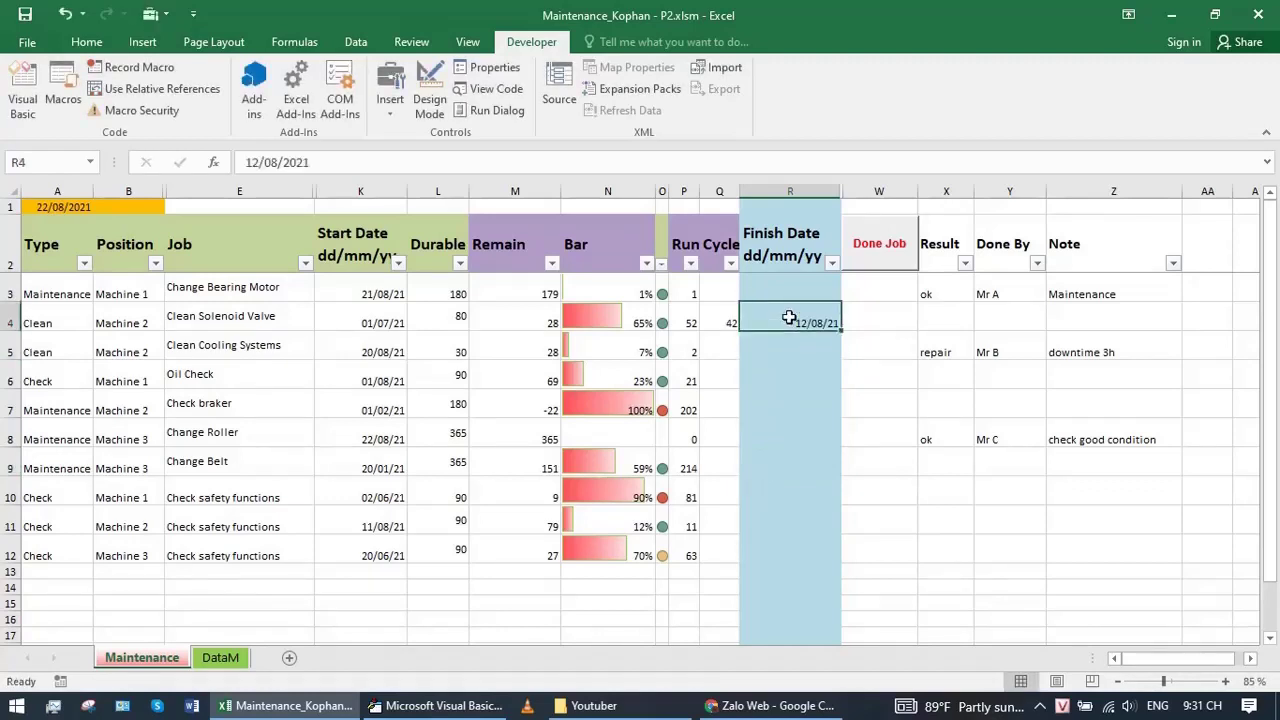
click(878, 248)
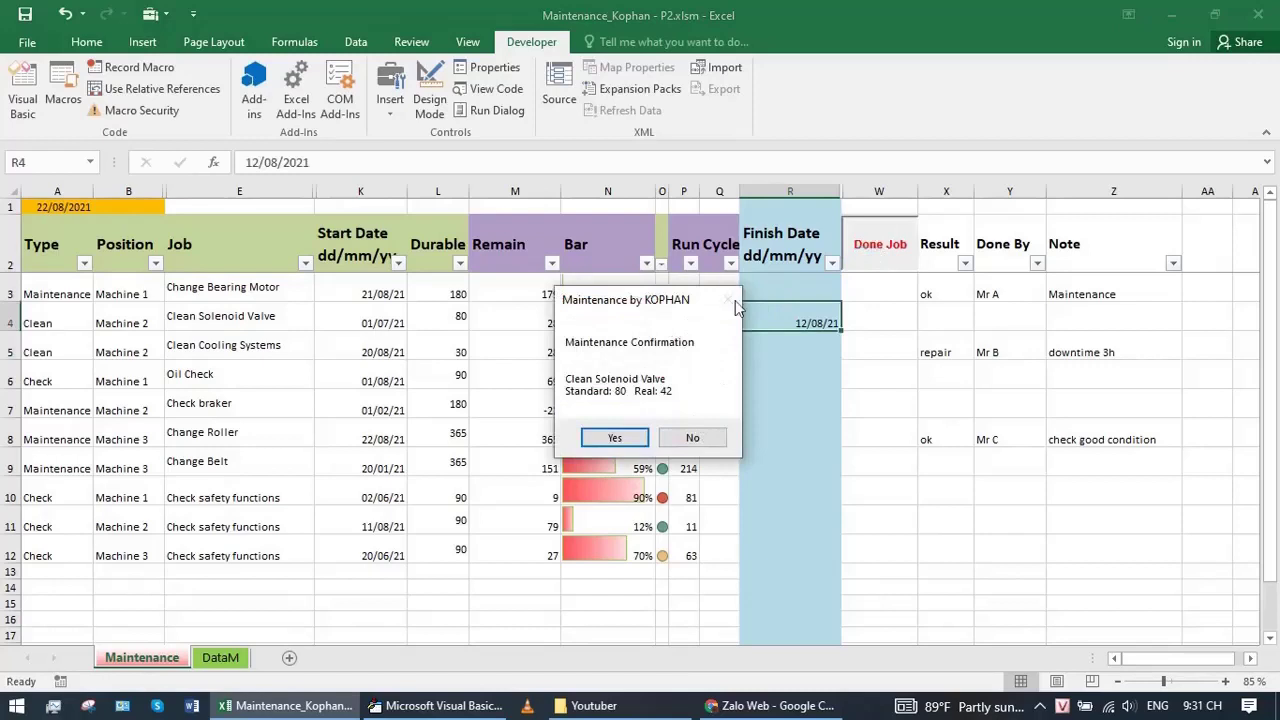
click(693, 438)
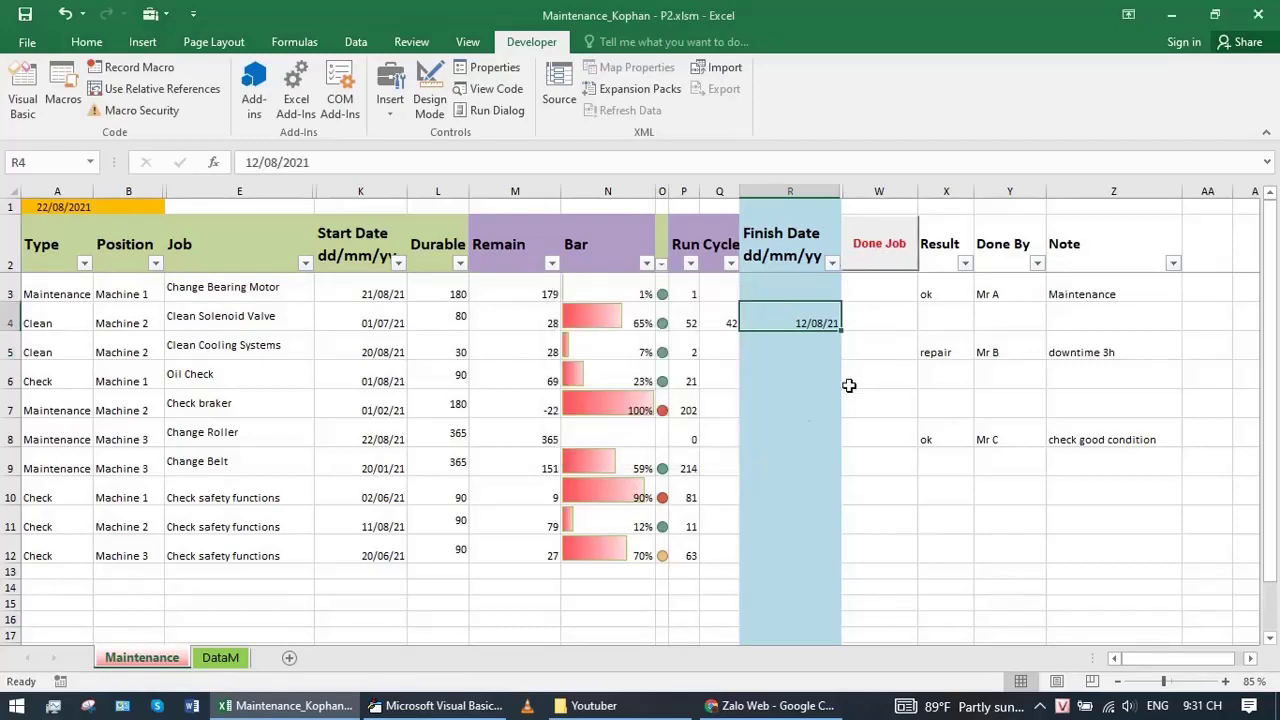
Step: Run Done Job on Check braker's empty finish date, dismiss the Wrong Finish Date warning, and return to the code
click(786, 412)
click(880, 260)
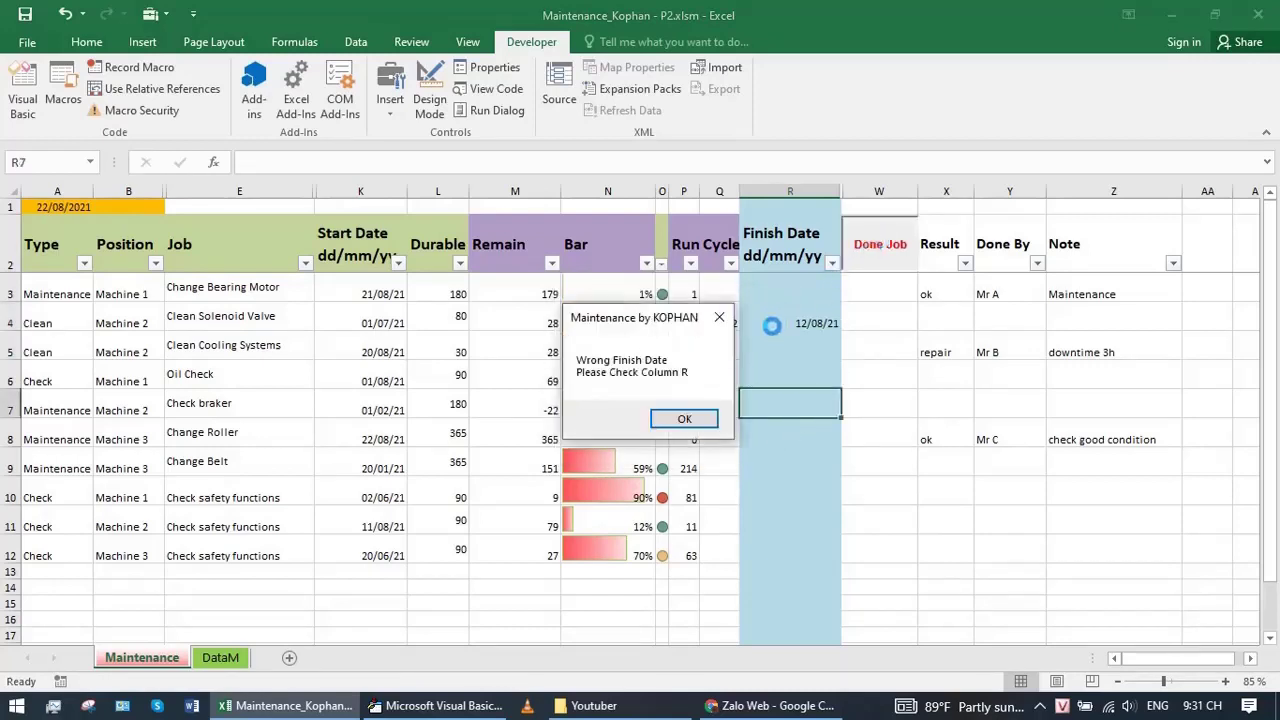
click(721, 319)
click(777, 323)
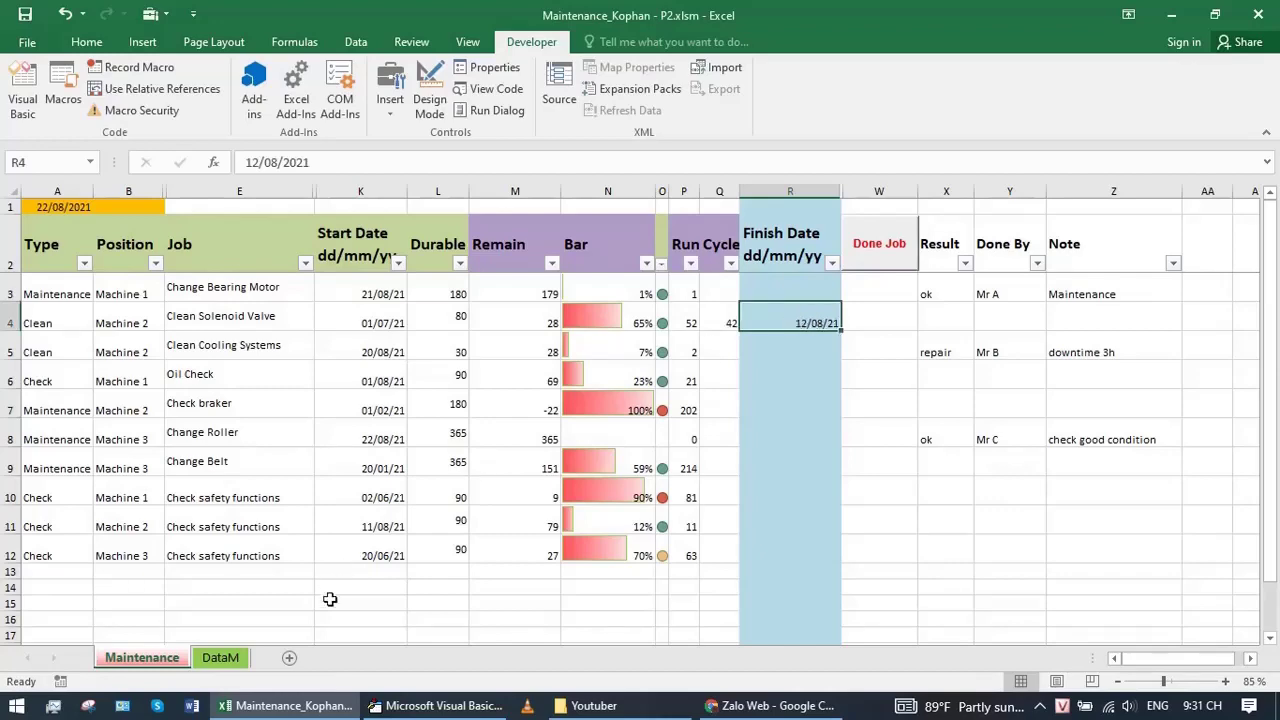
click(370, 710)
click(463, 369)
scroll(611, 371, down, 2)
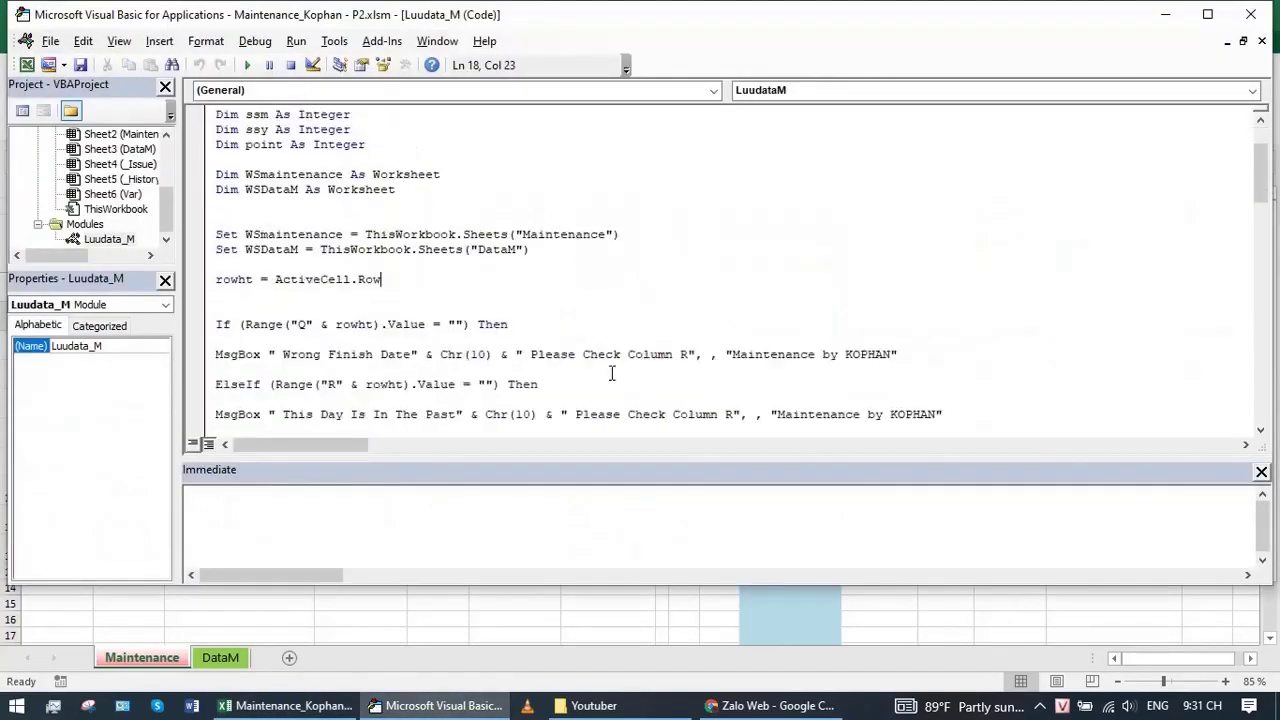
scroll(612, 367, down, 2)
scroll(612, 367, down, 2)
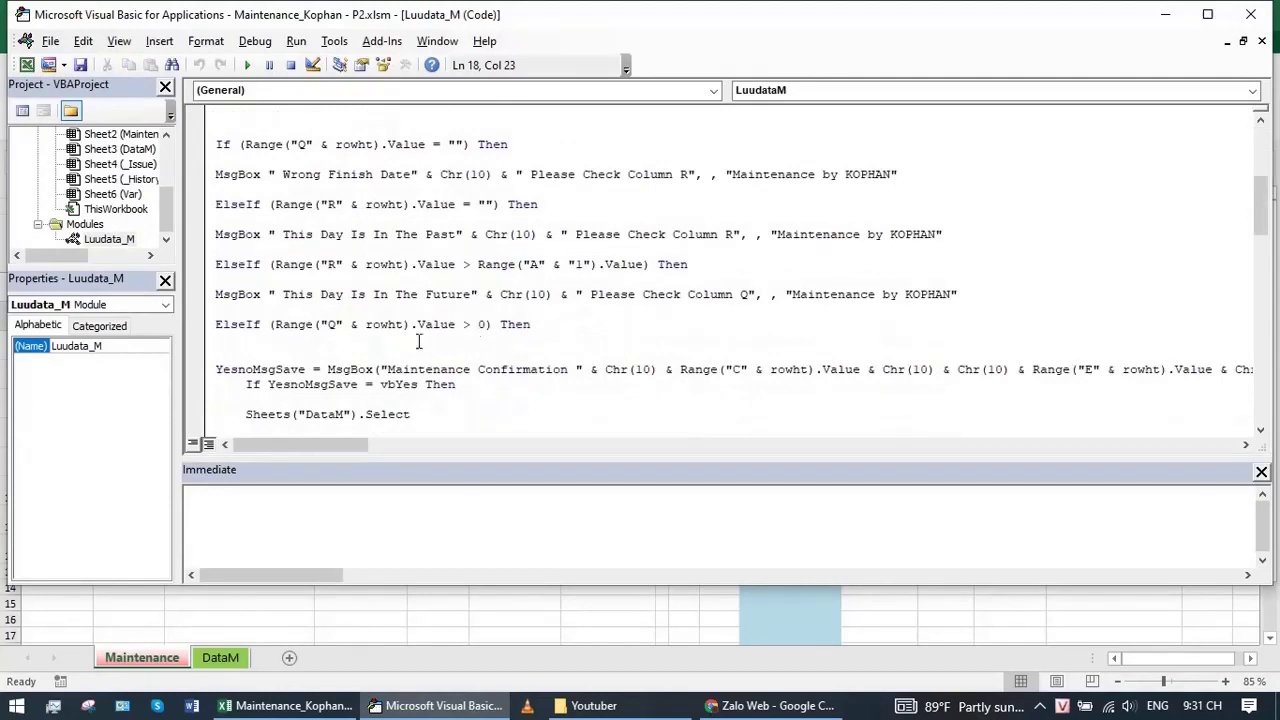
mouse_move(540, 324)
mouse_down()
mouse_move(216, 166)
mouse_move(214, 136)
mouse_up()
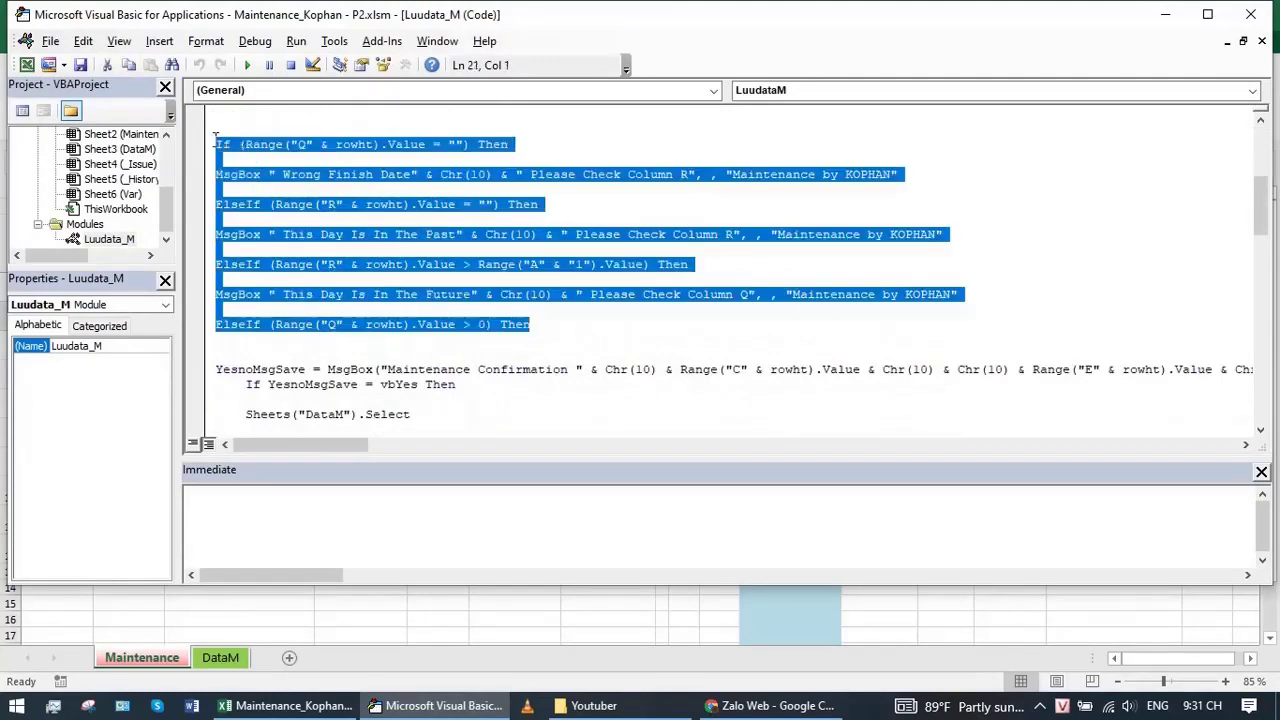
click(424, 174)
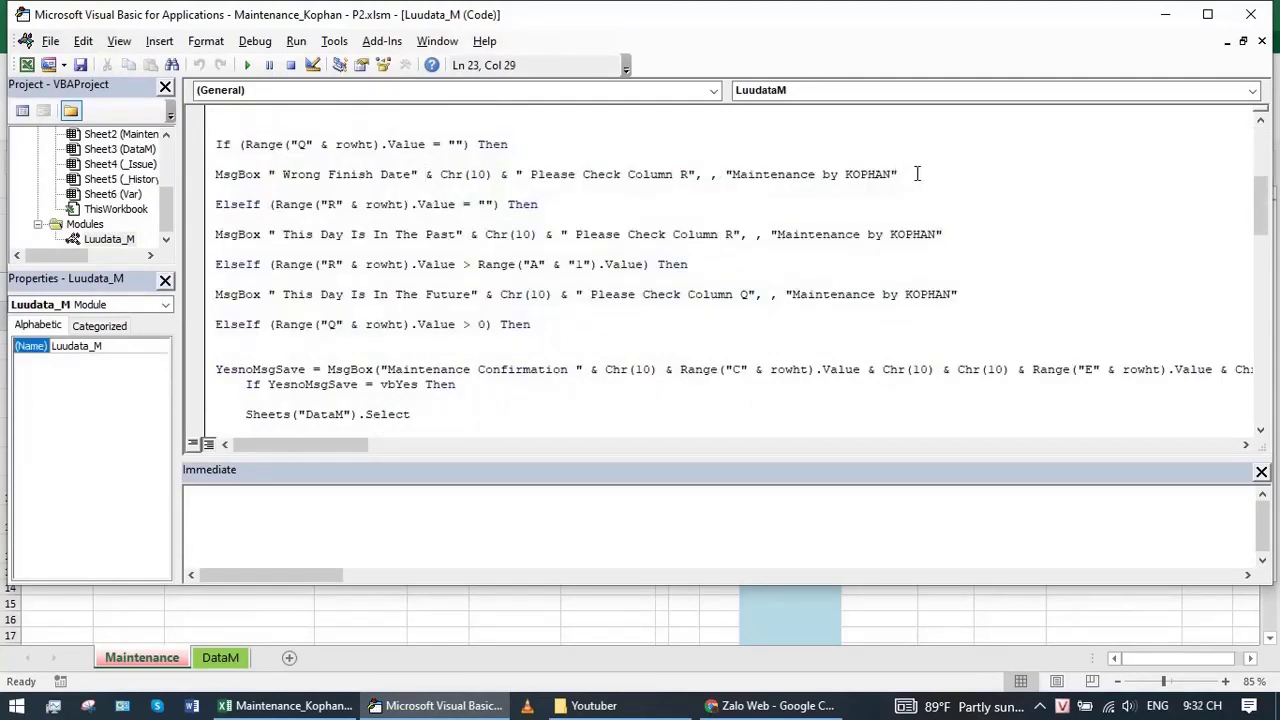
drag(916, 174, 214, 144)
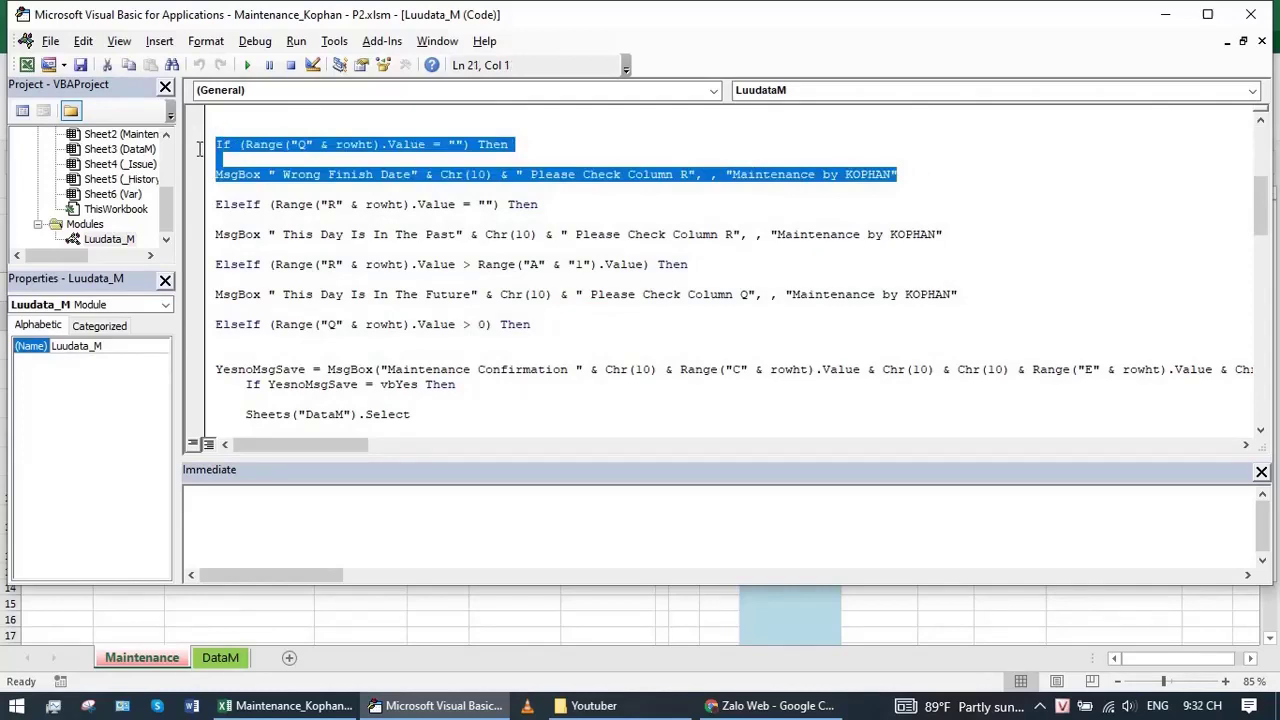
Step: Enter junk text 'jhjkkk' as Clean Cooling Systems' finish date and see Done Job reject it
click(549, 205)
click(290, 705)
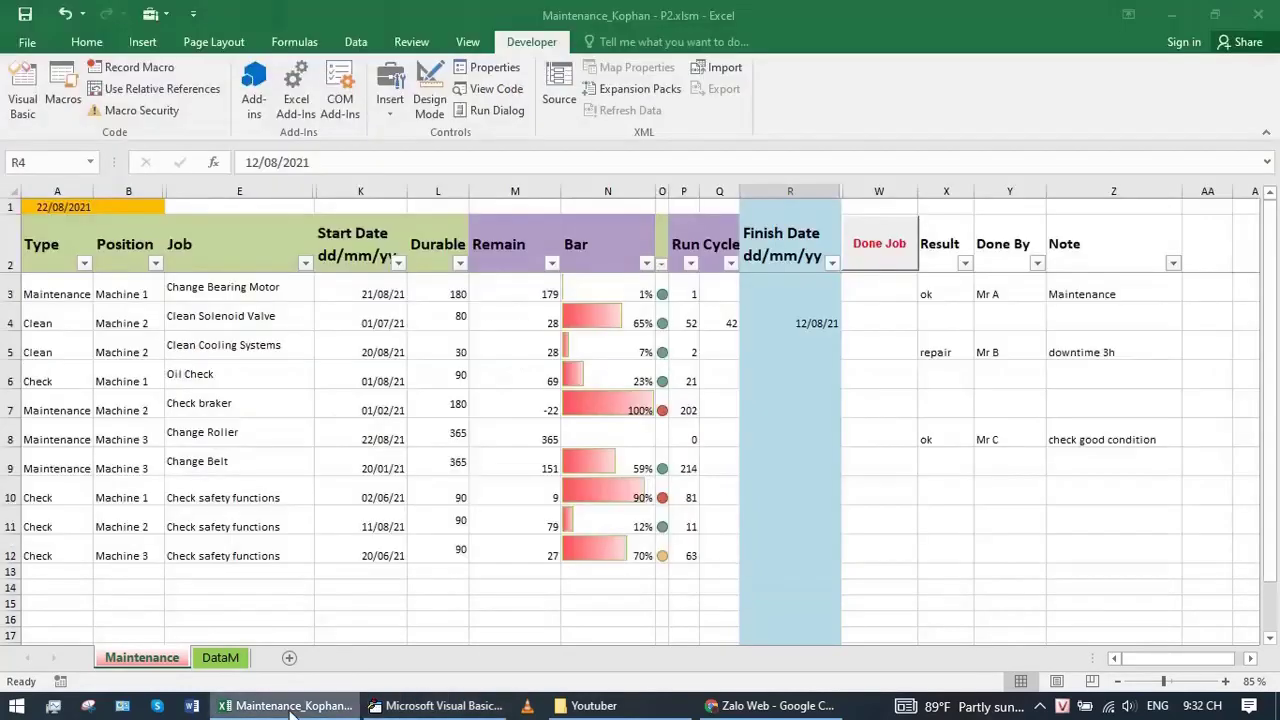
click(789, 346)
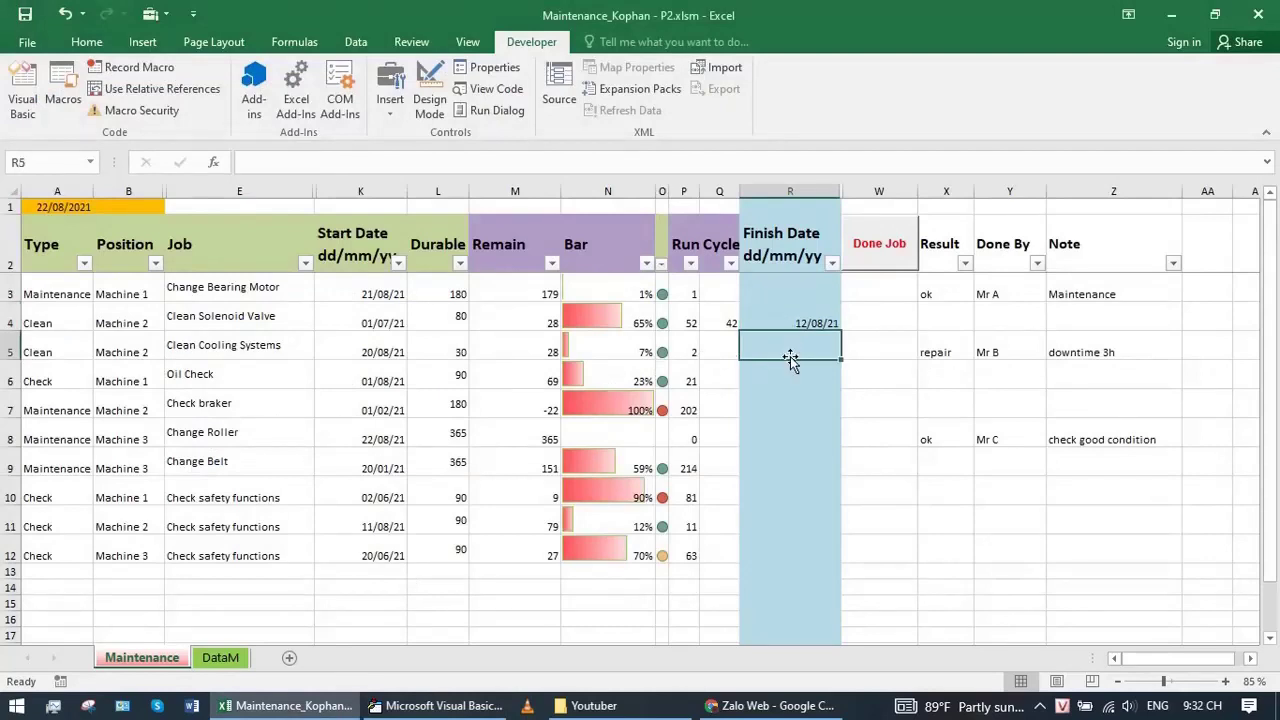
text(jhjkkk)
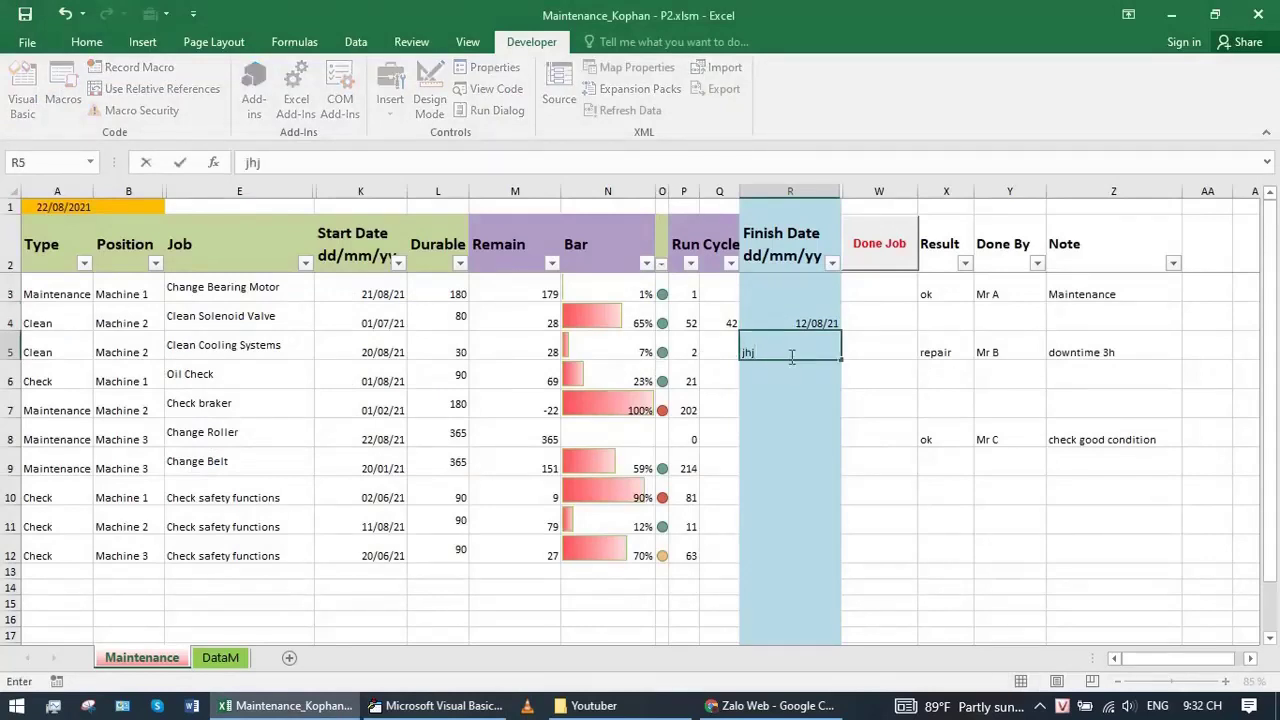
click(870, 250)
click(729, 314)
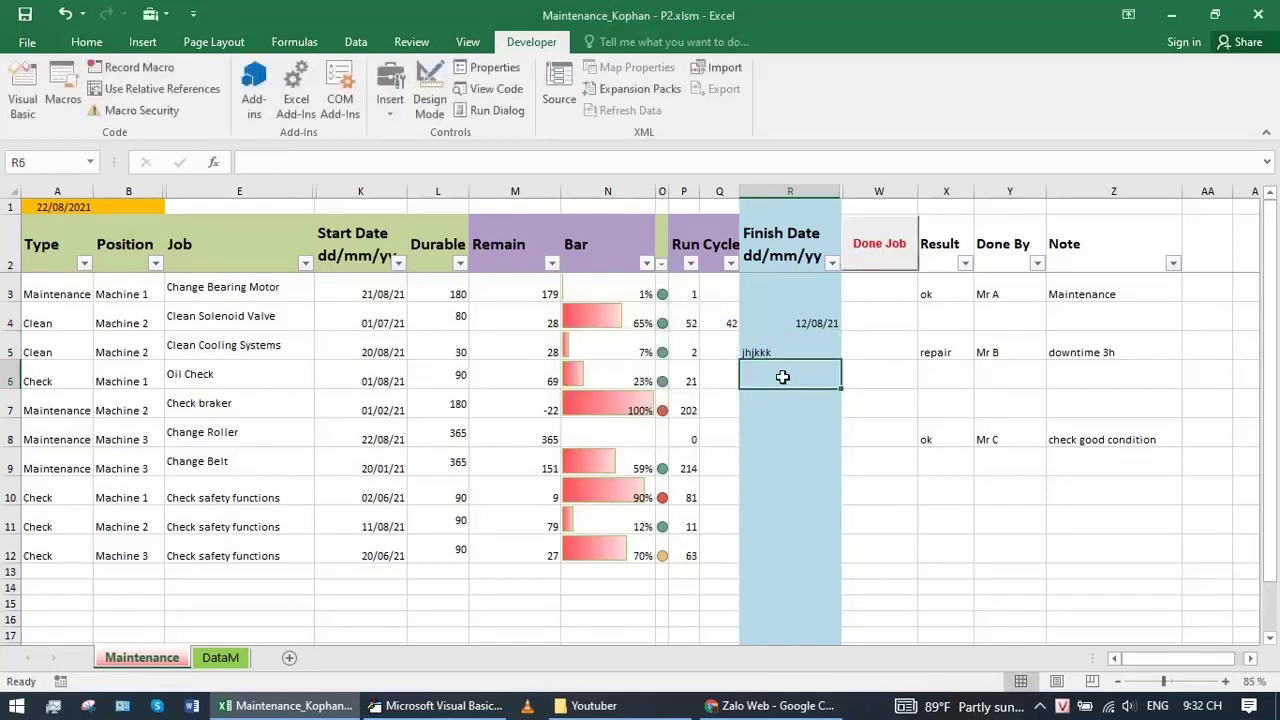
Step: Try the invalid date 19/19/21, dismiss the Wrong Finish Date warning, and clear R5
text(1)
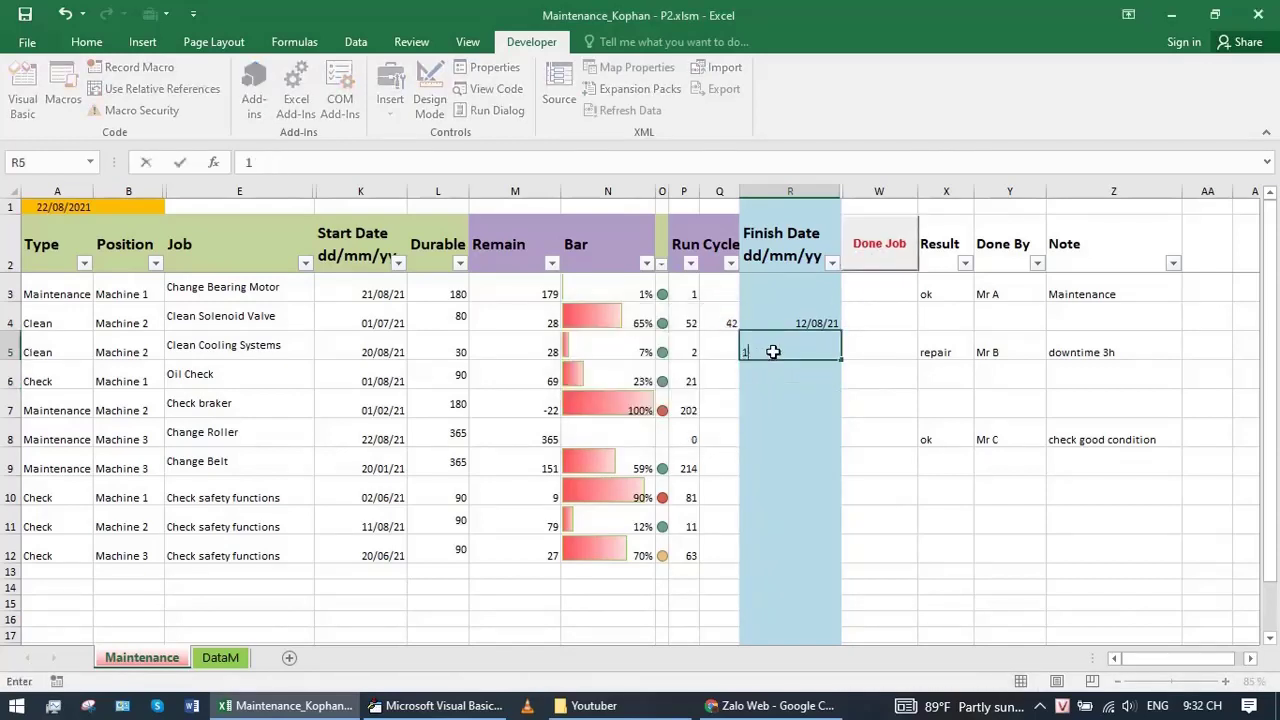
text(9/19/21)
key(Return)
click(770, 349)
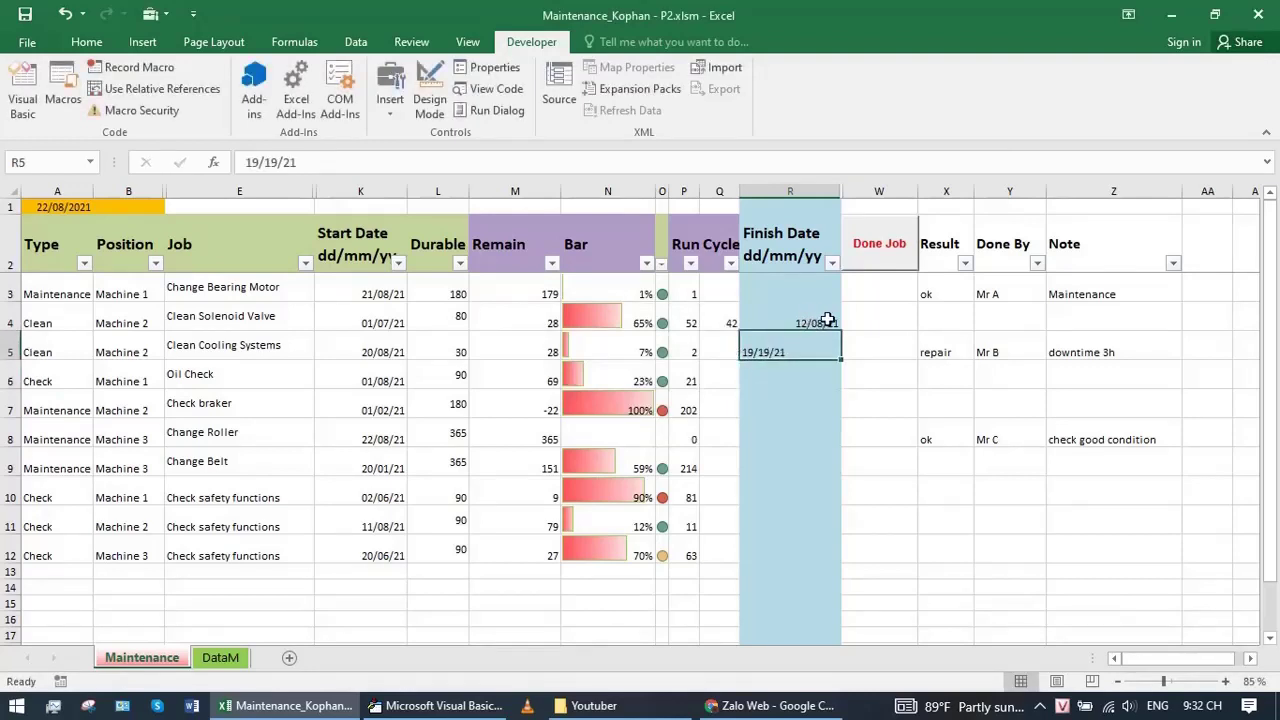
click(884, 253)
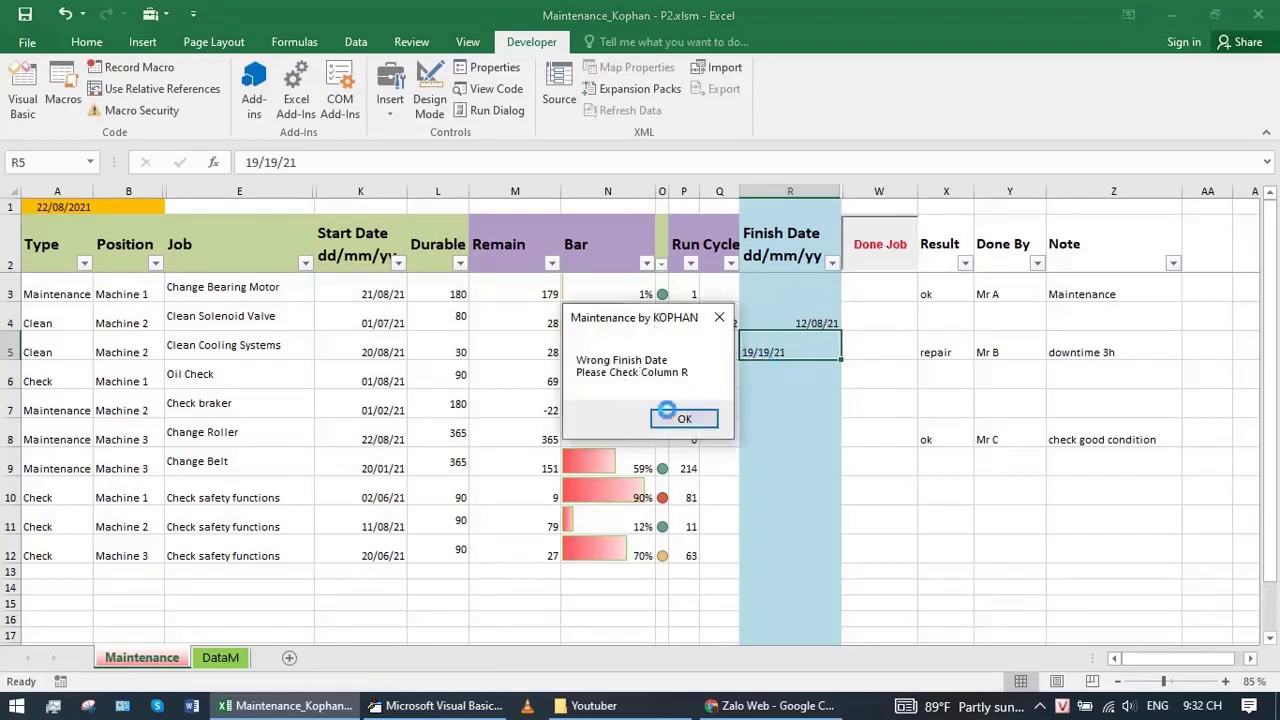
click(686, 420)
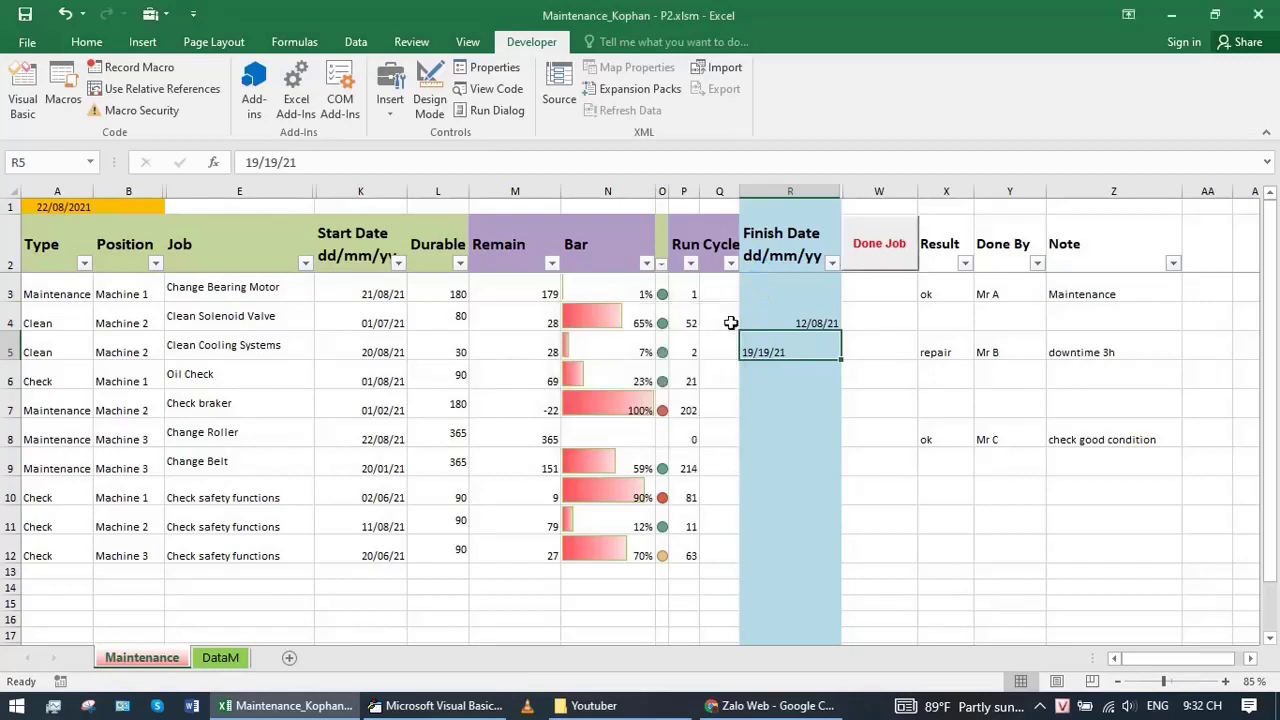
key(Delete)
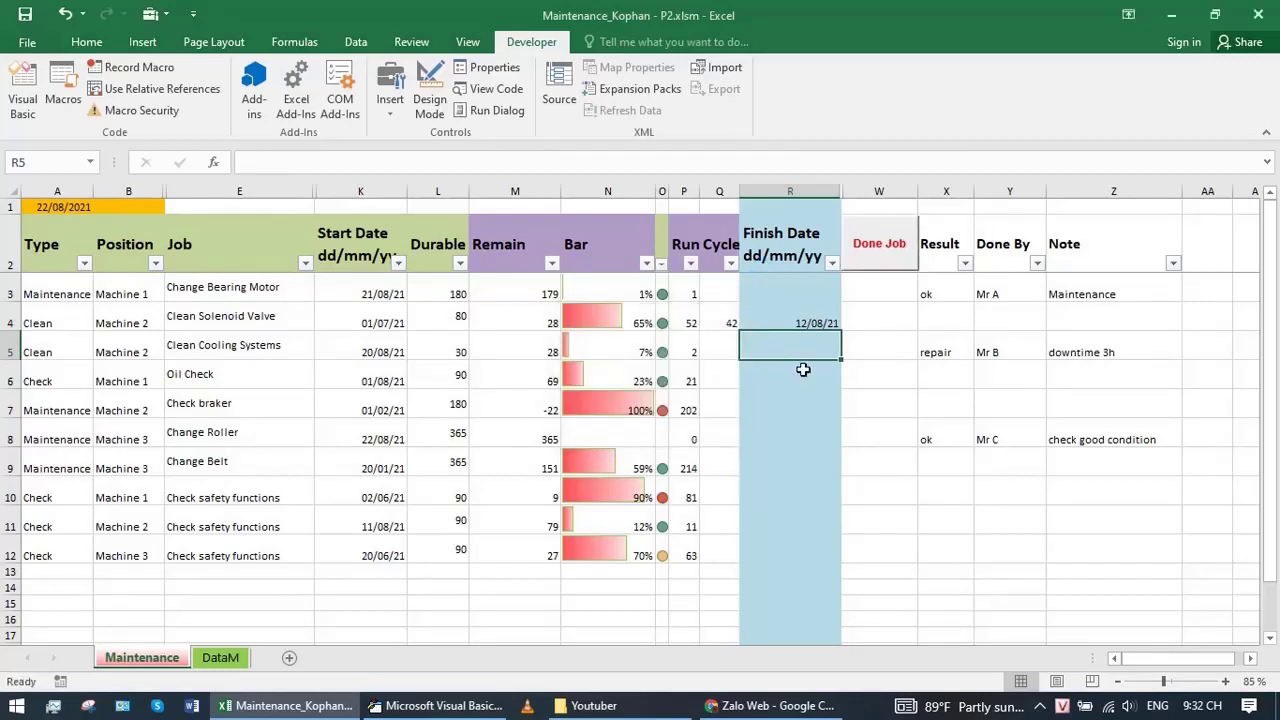
click(802, 371)
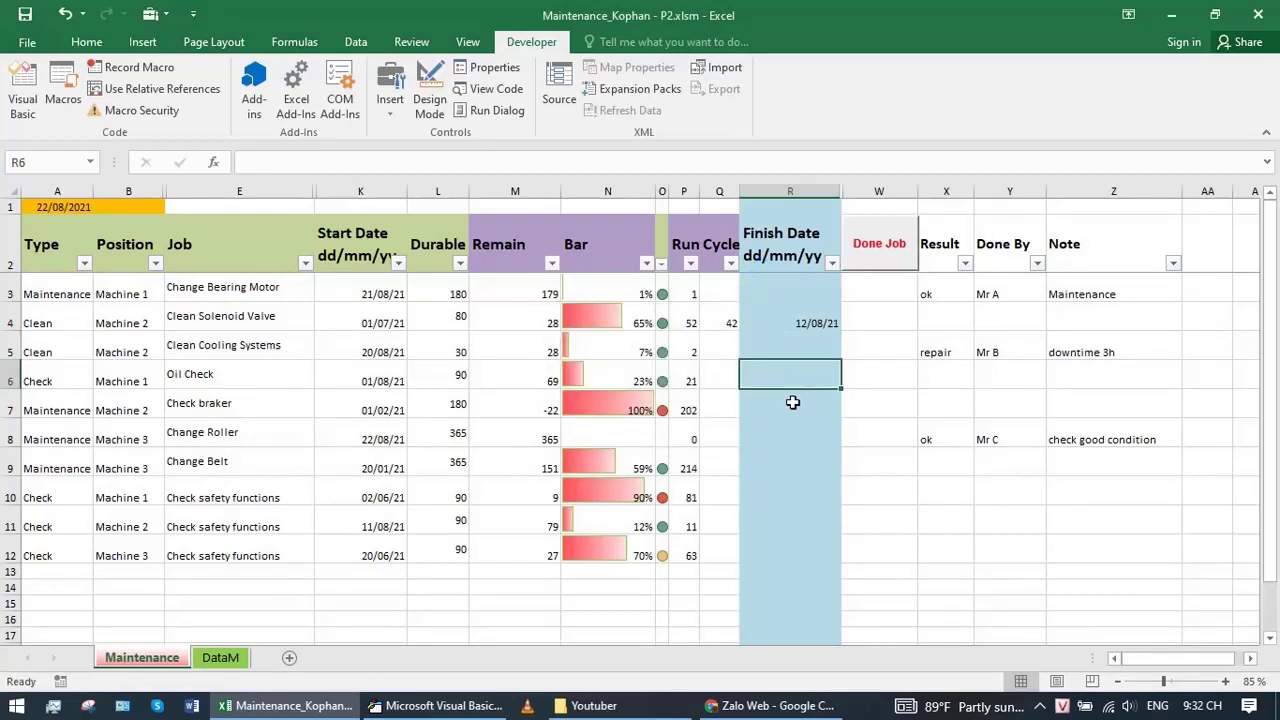
Step: Enter future finish date 25/08/21 for Check braker in R7, confirm Done Job rejects it, then clear it
click(792, 402)
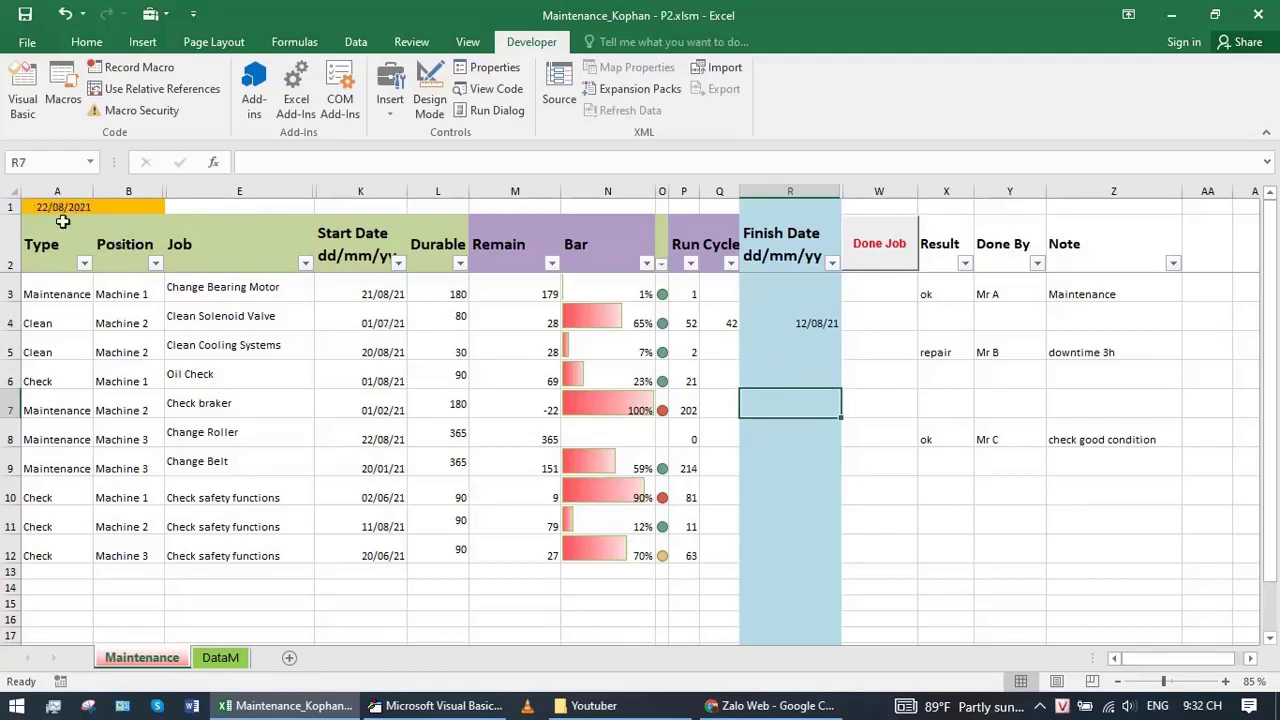
text(25/)
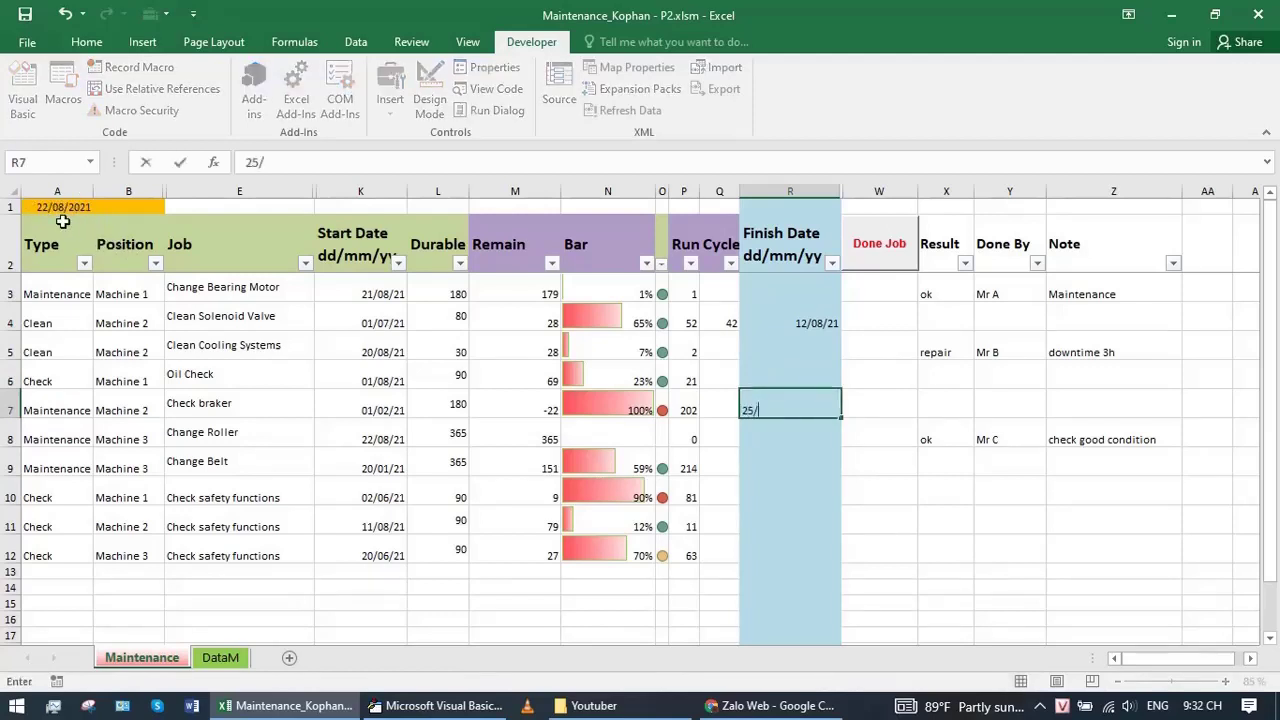
text(08/21)
key(Return)
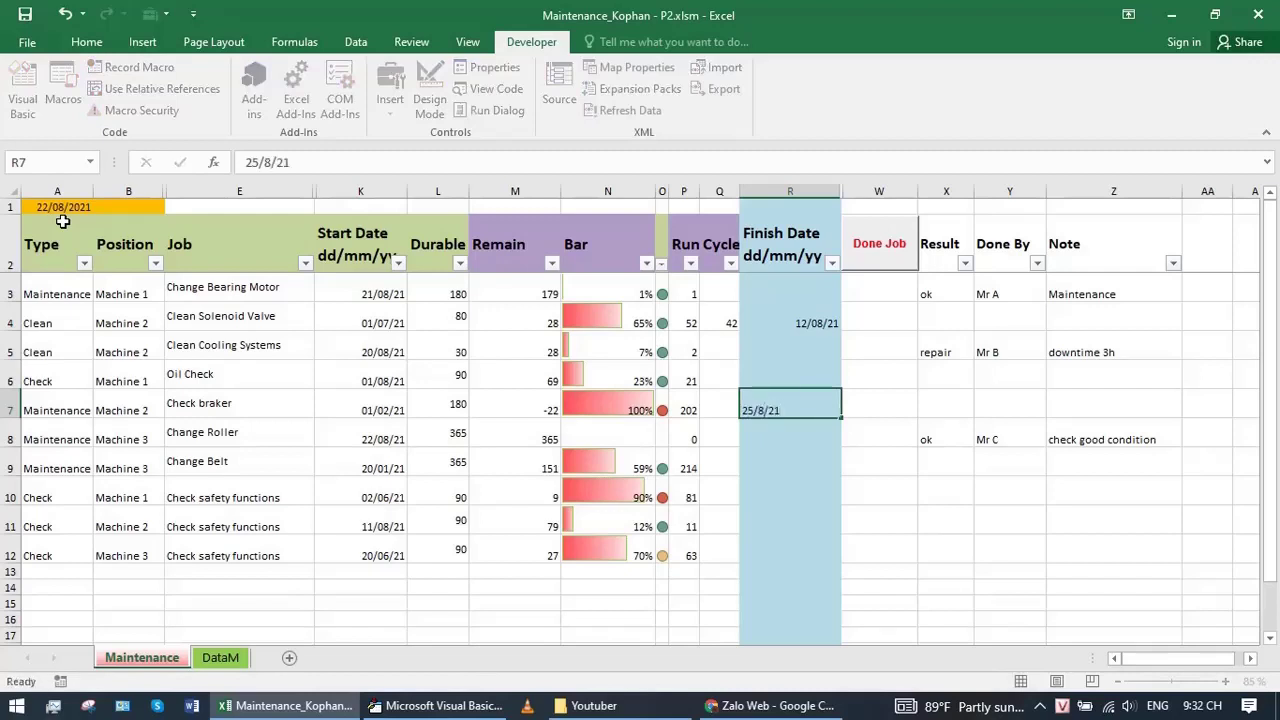
click(799, 406)
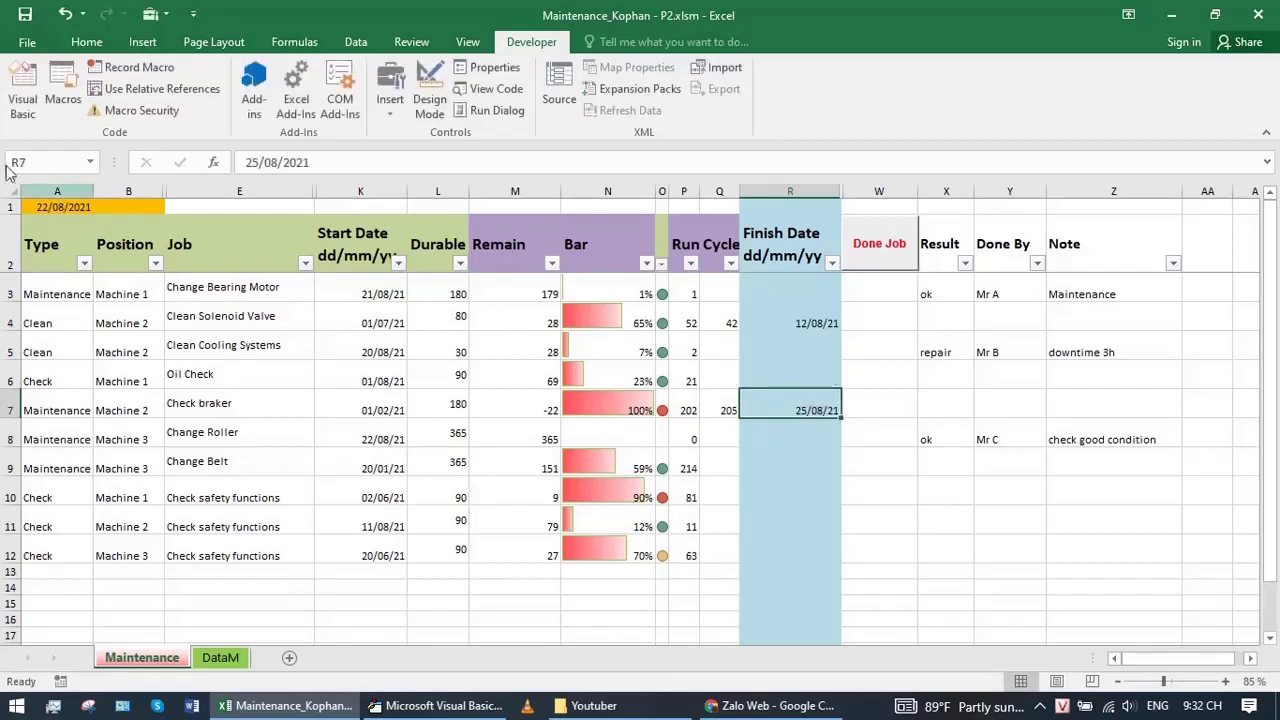
click(880, 247)
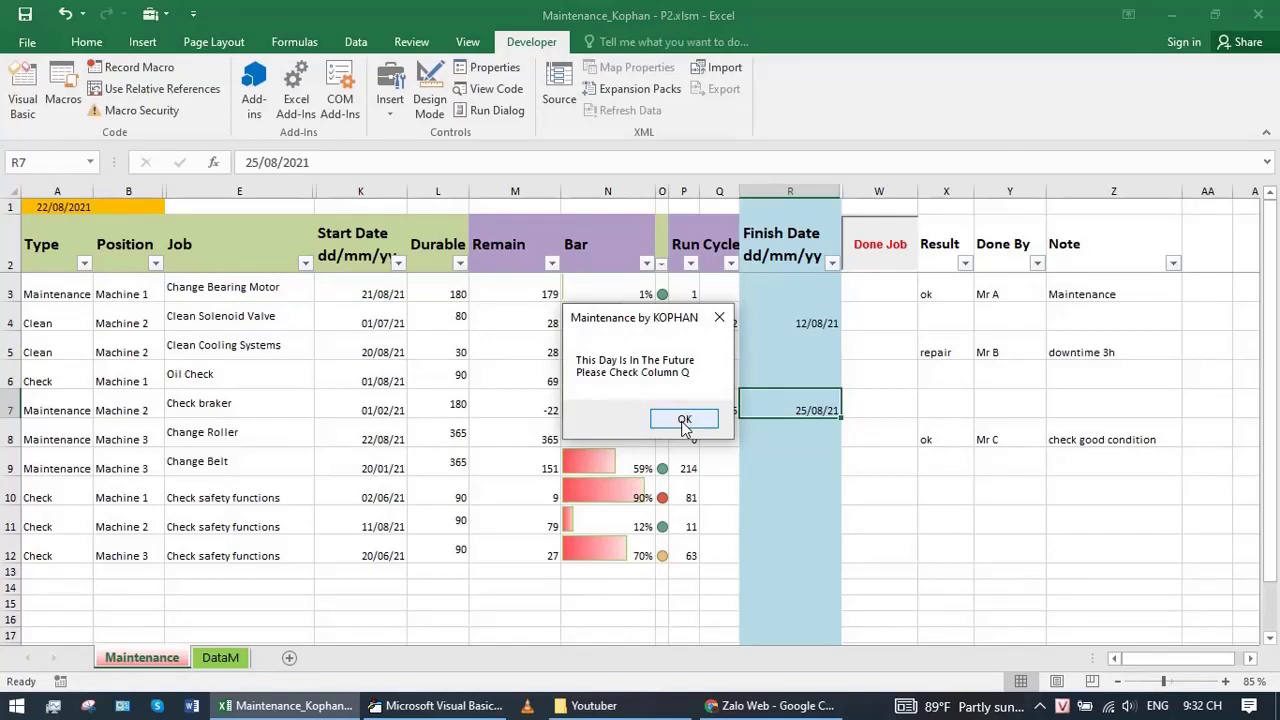
click(719, 319)
key(Delete)
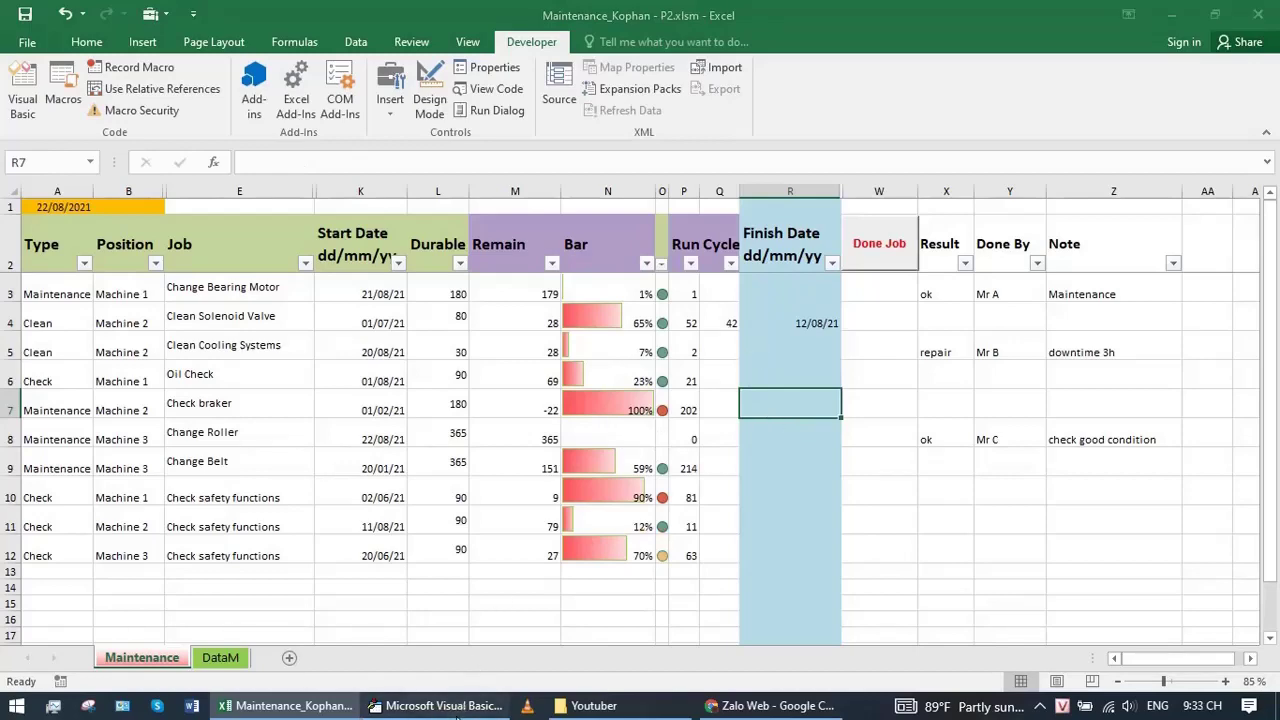
Step: Review the Done Job macro's finish-date validation checks in the VBA editor
click(441, 708)
drag(547, 331, 214, 140)
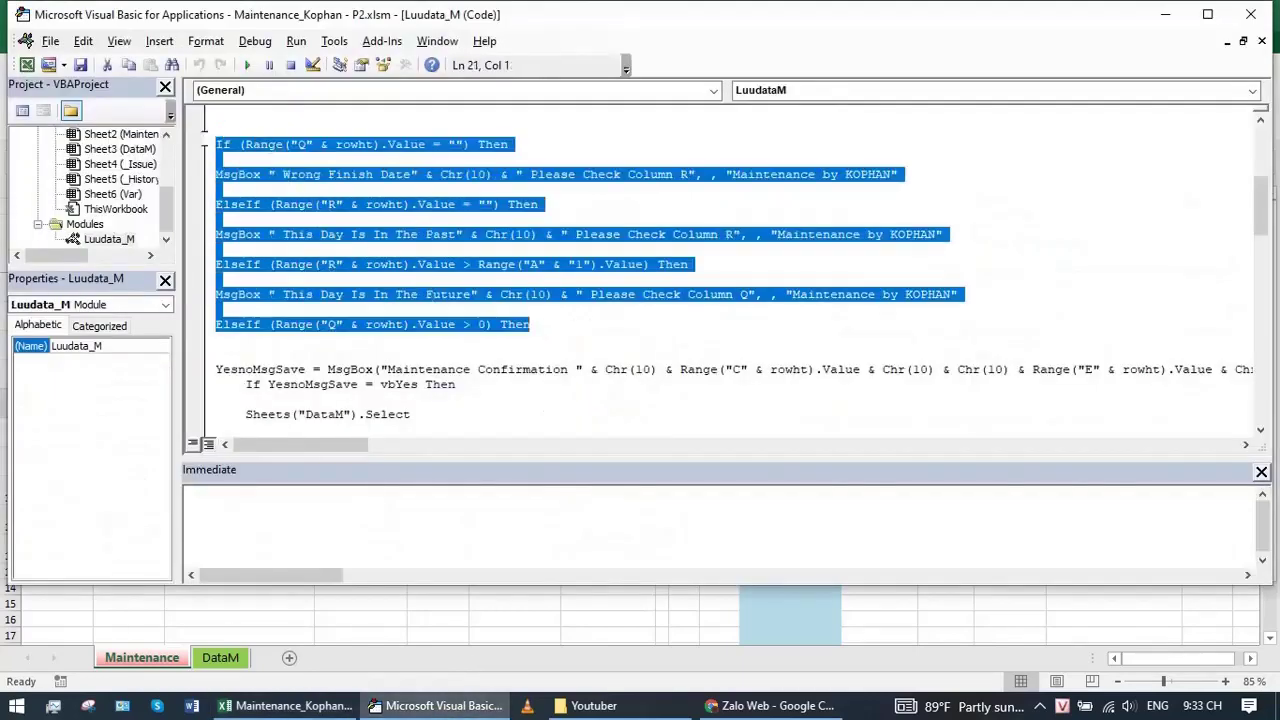
key(Right)
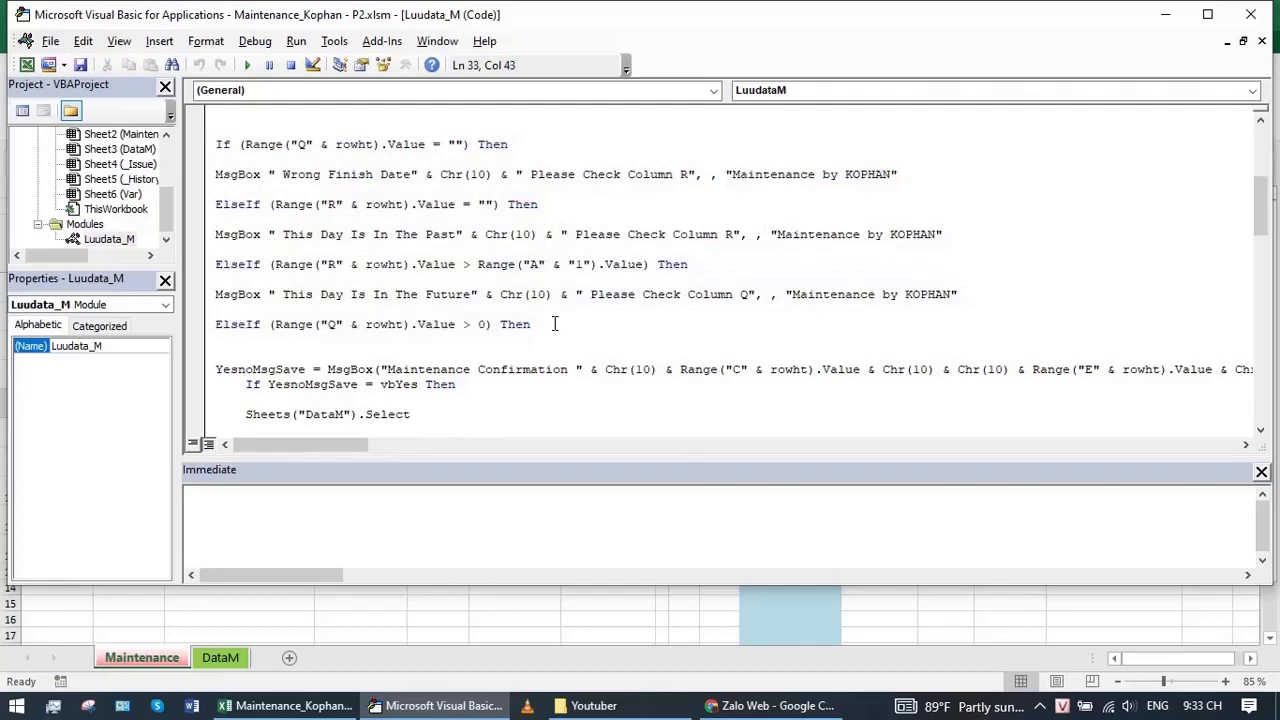
scroll(555, 324, down, 4)
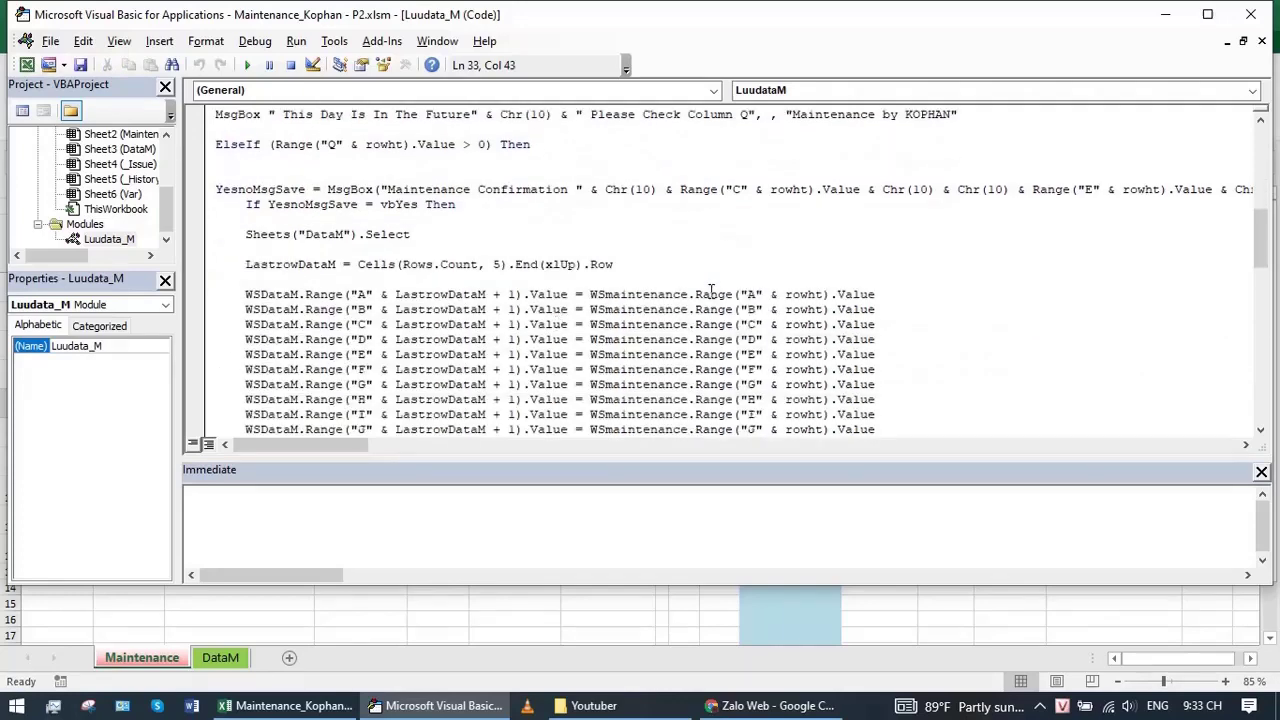
scroll(705, 278, down, 1)
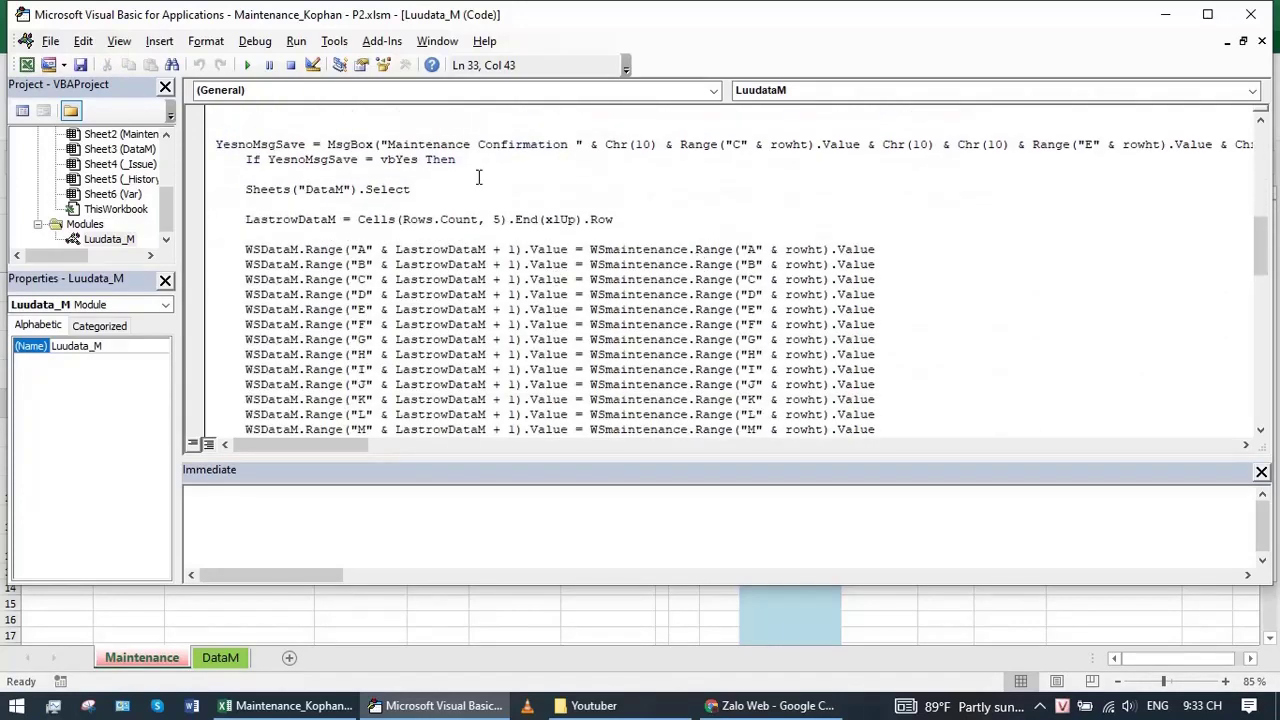
Step: Inspect the YesnoMsgSave vbYes check and Sheets("DataM").Select line, then view the DataM sheet
drag(217, 144, 509, 162)
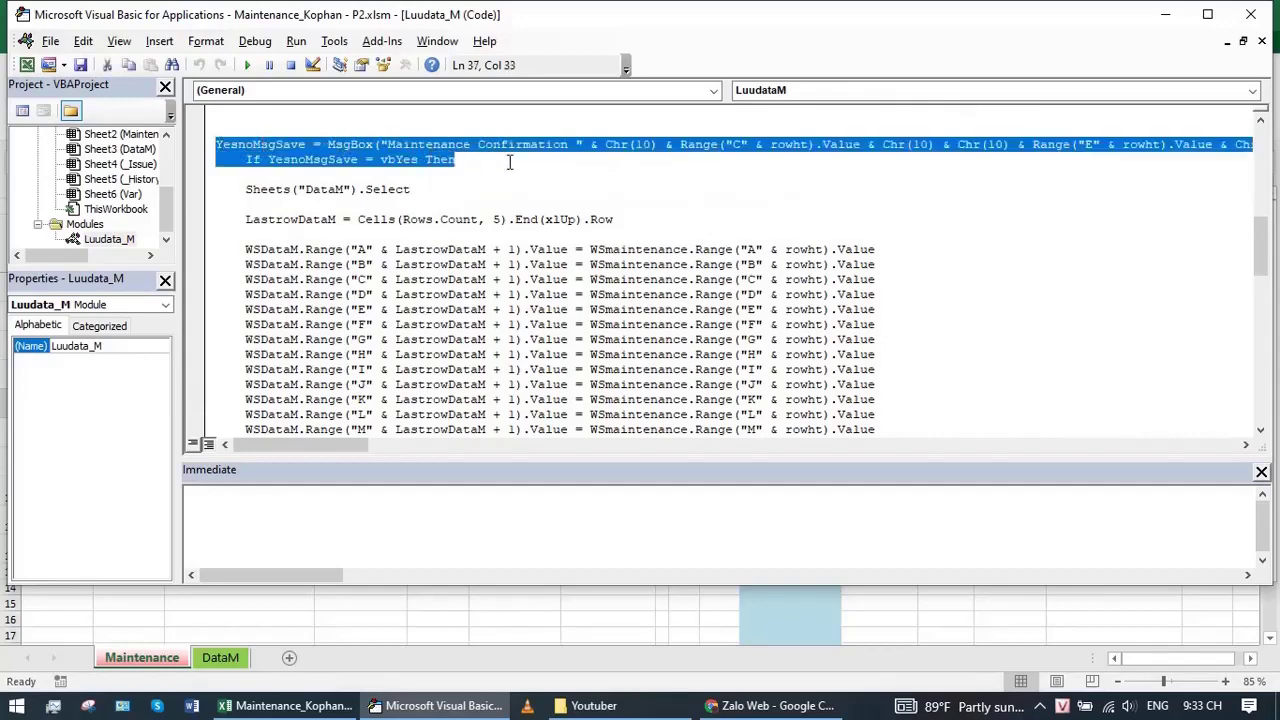
mouse_move(350, 445)
mouse_down()
mouse_move(521, 448)
mouse_move(310, 447)
mouse_up()
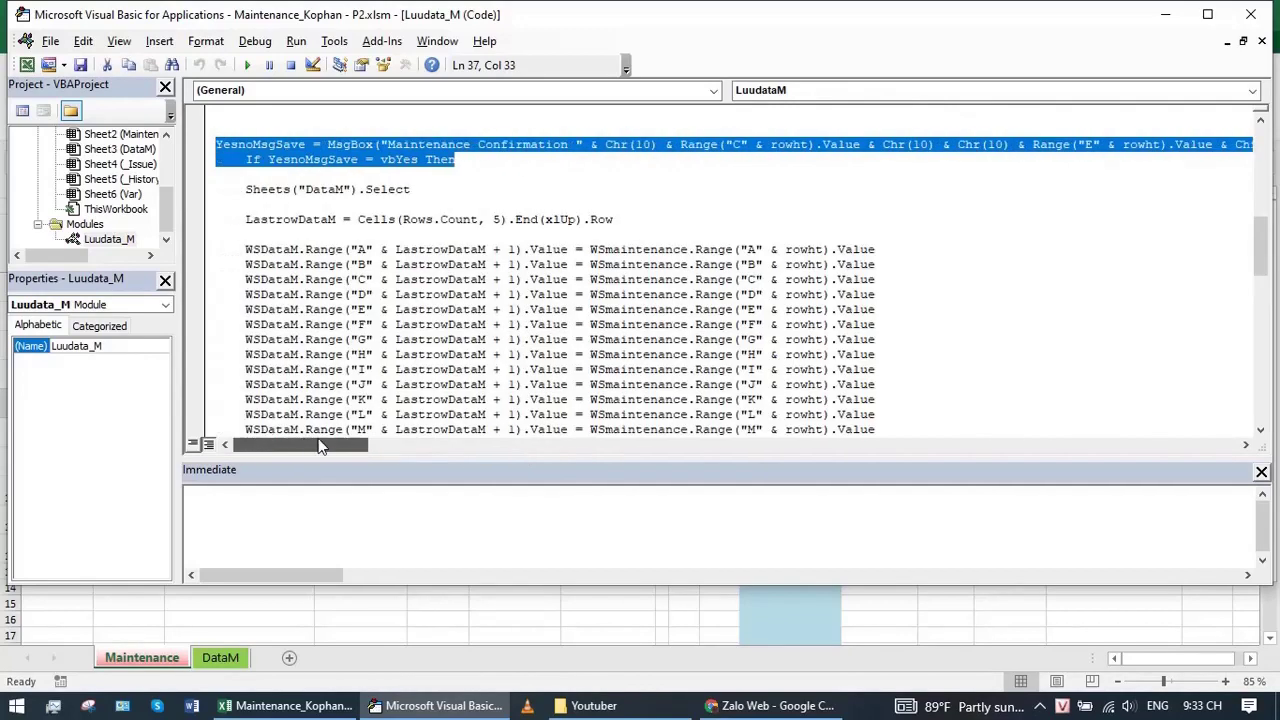
click(491, 159)
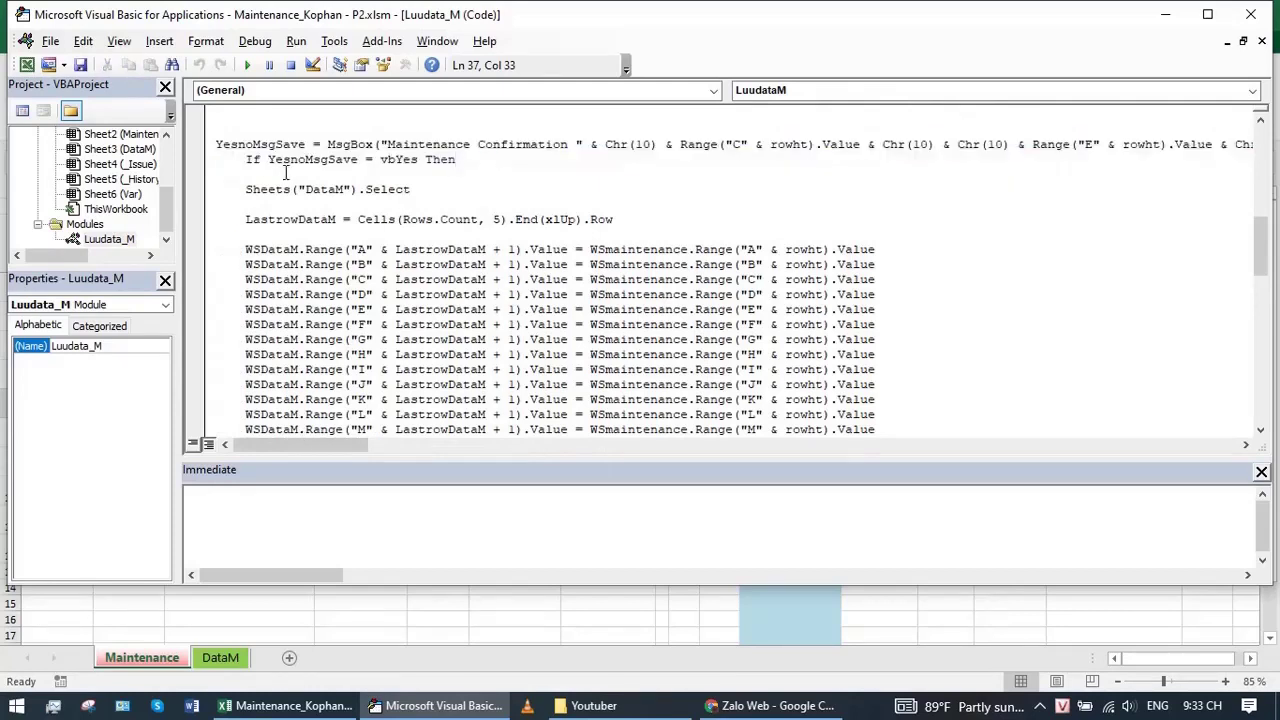
double_click(405, 159)
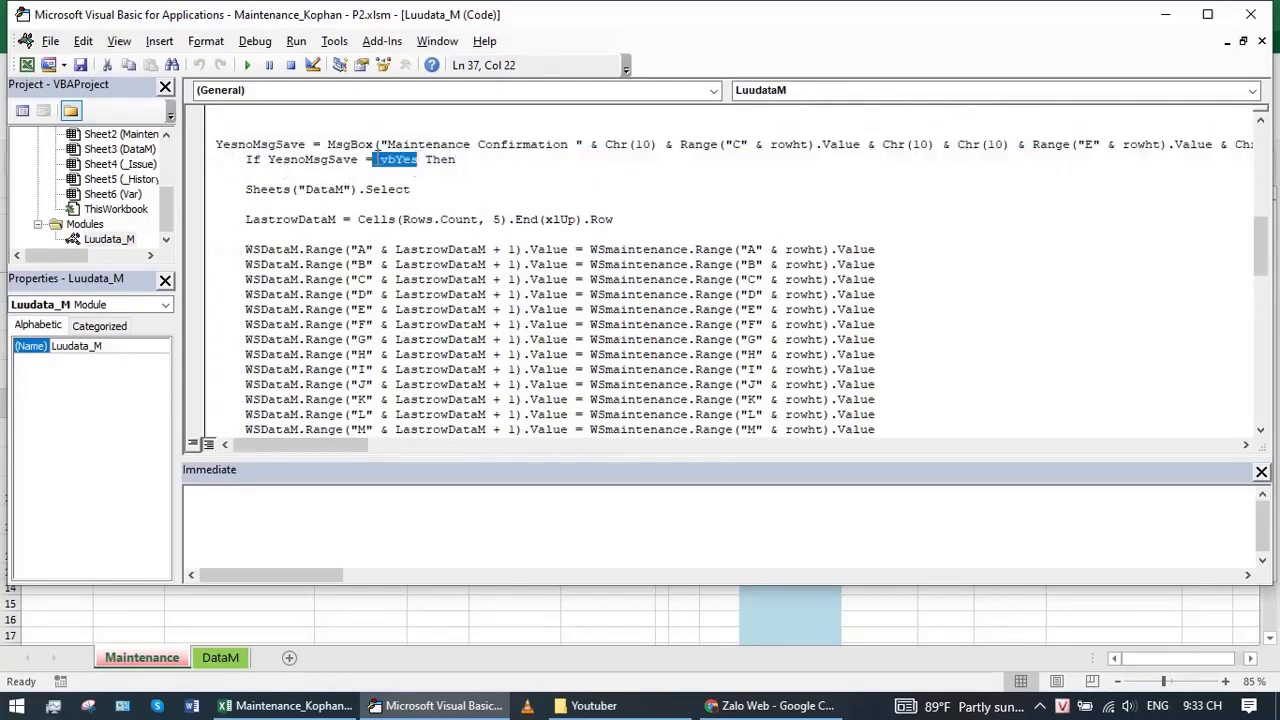
drag(425, 190, 246, 190)
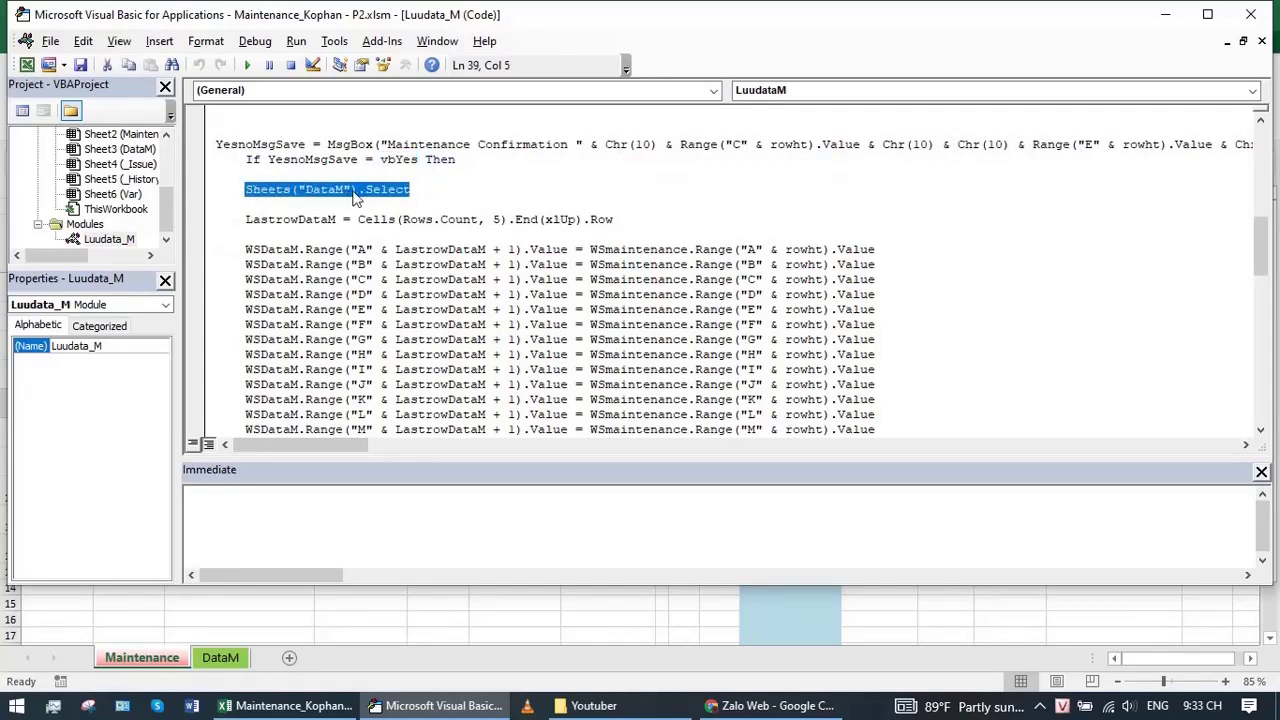
click(238, 676)
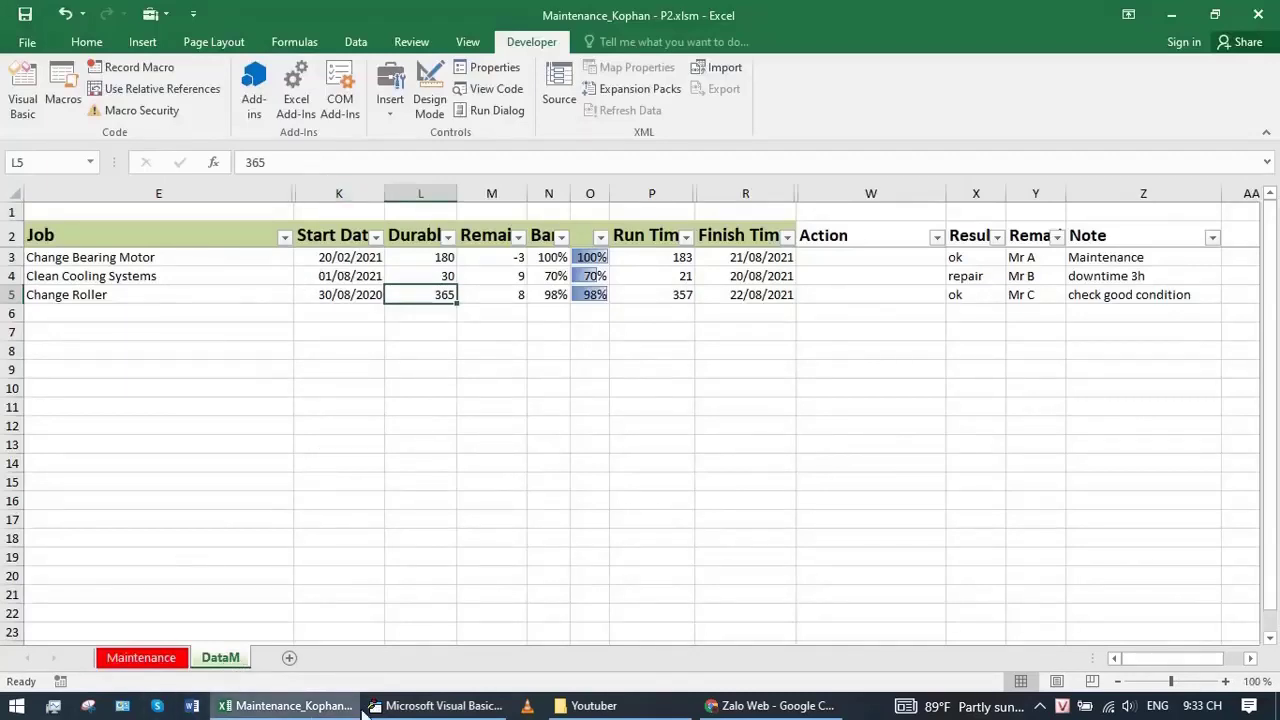
Step: Compare the DataM last-used-row line with DataM's Change Roller record in E5
click(440, 706)
drag(246, 220, 612, 220)
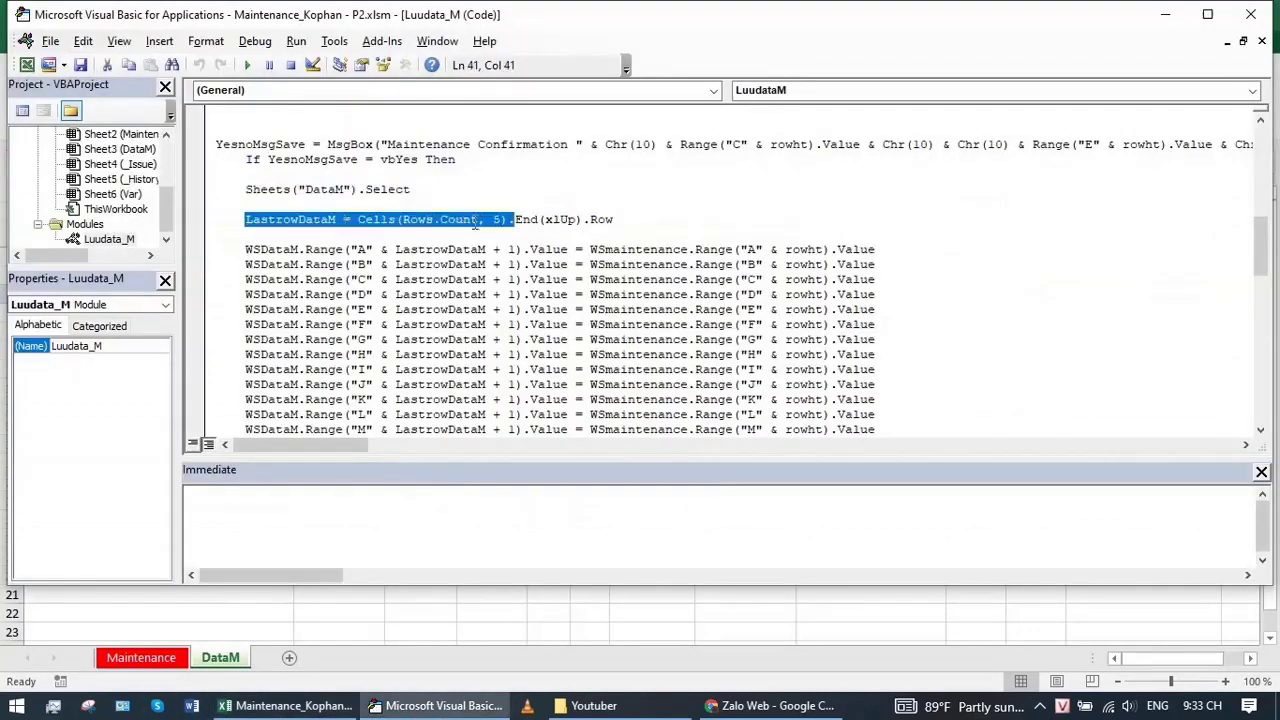
click(222, 665)
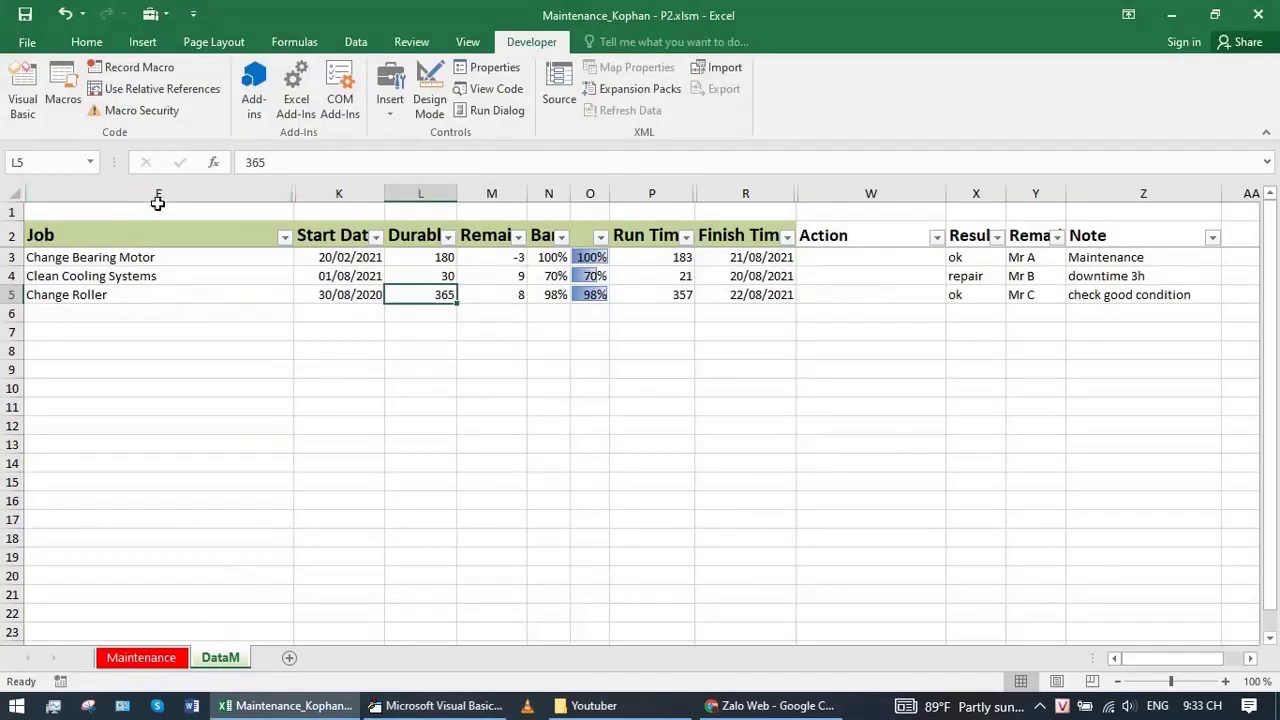
click(150, 297)
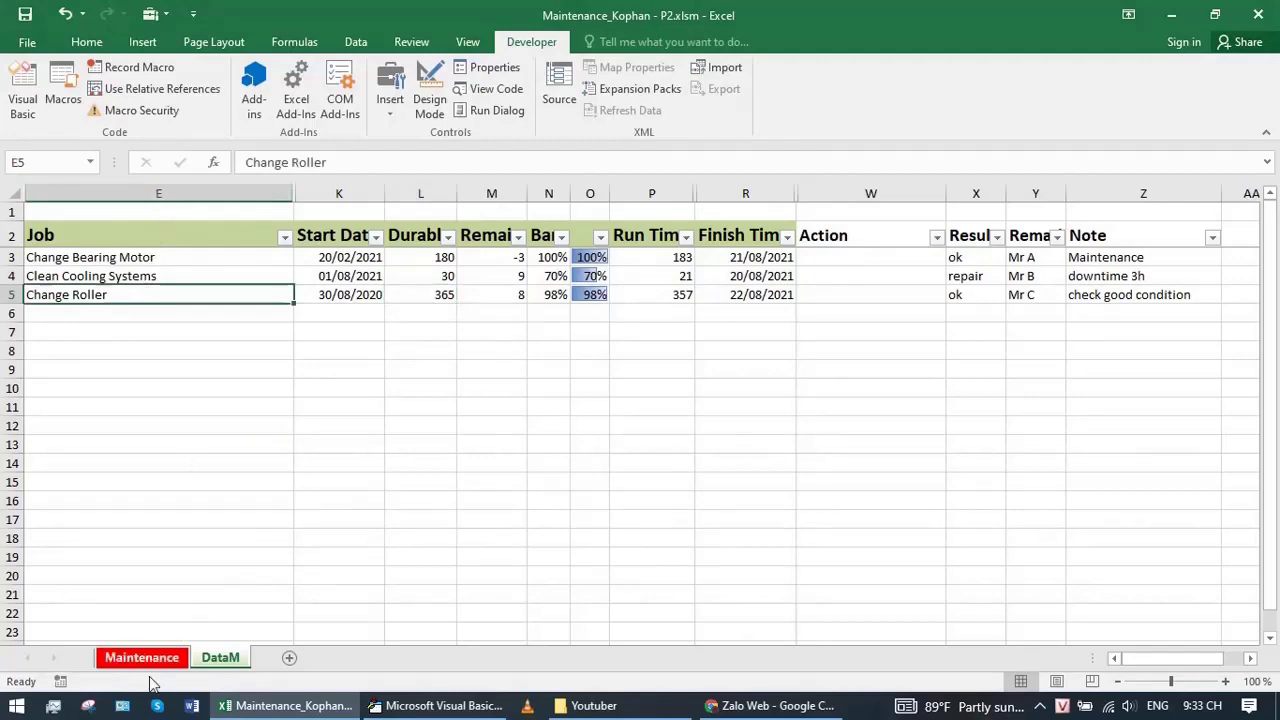
click(141, 657)
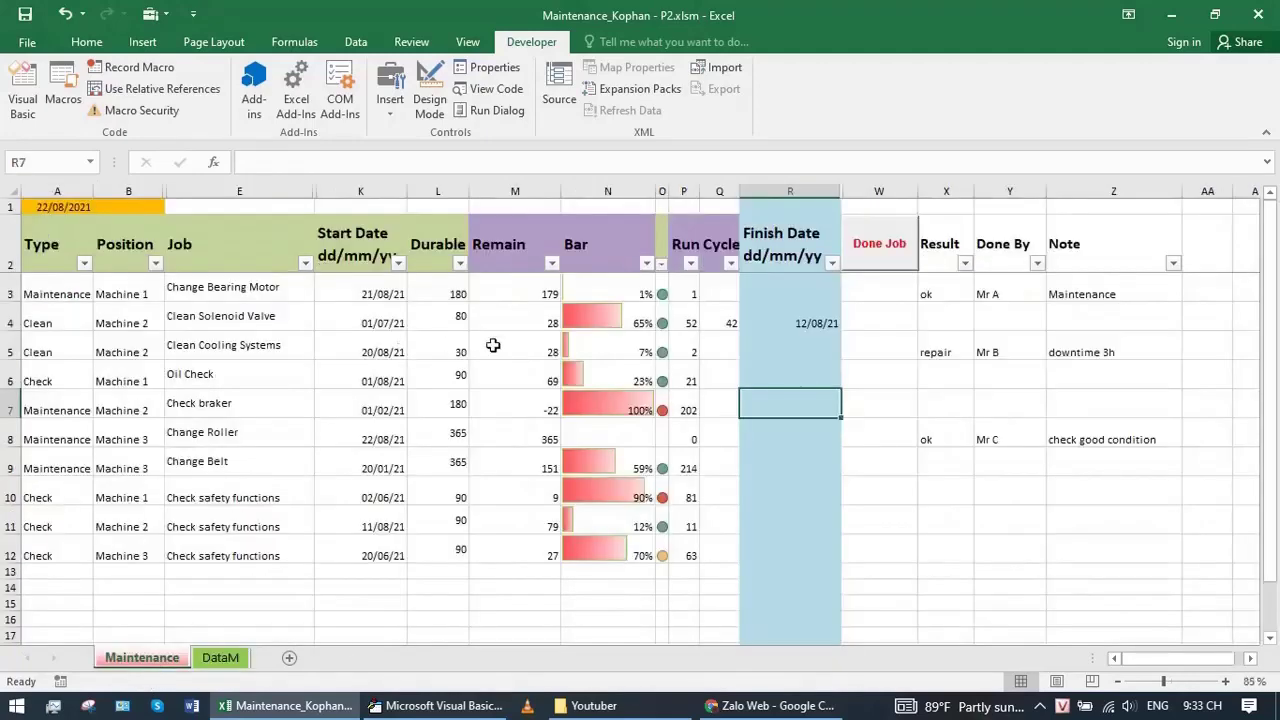
Step: Review the macro lines copying columns A through R into WSDataM
click(440, 705)
drag(242, 257, 522, 250)
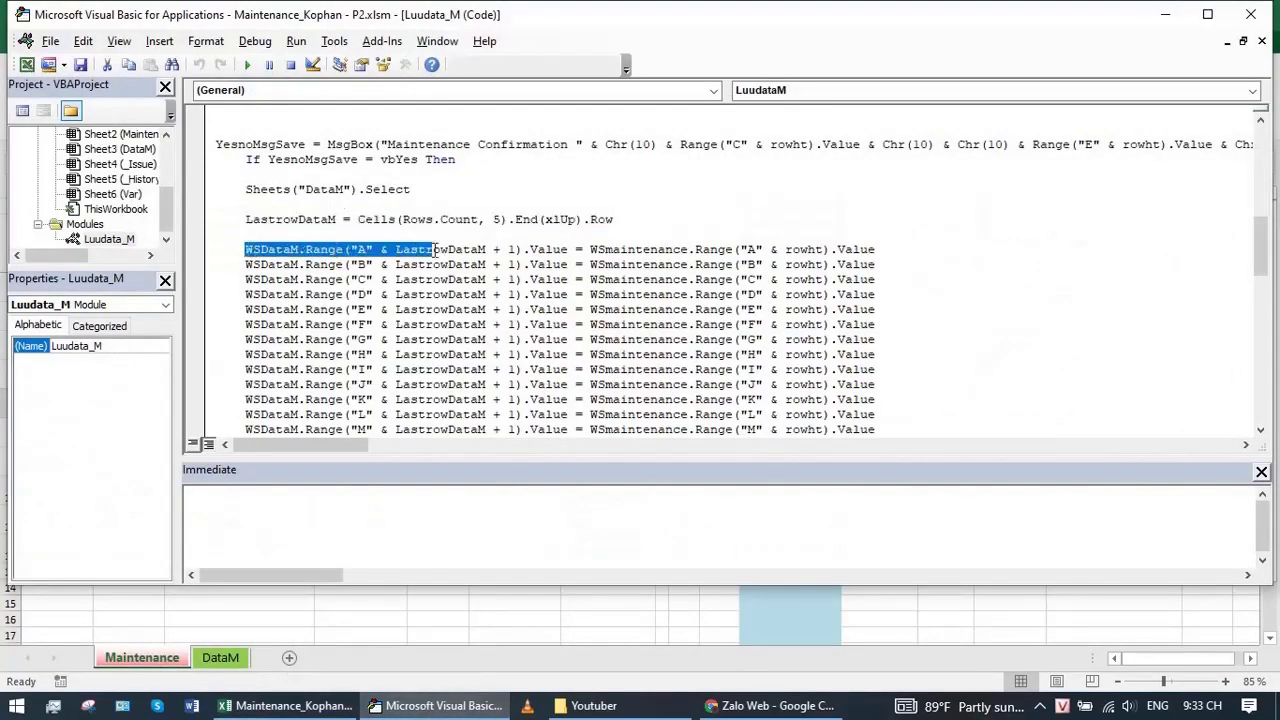
scroll(467, 262, down, 1)
scroll(467, 262, down, 1)
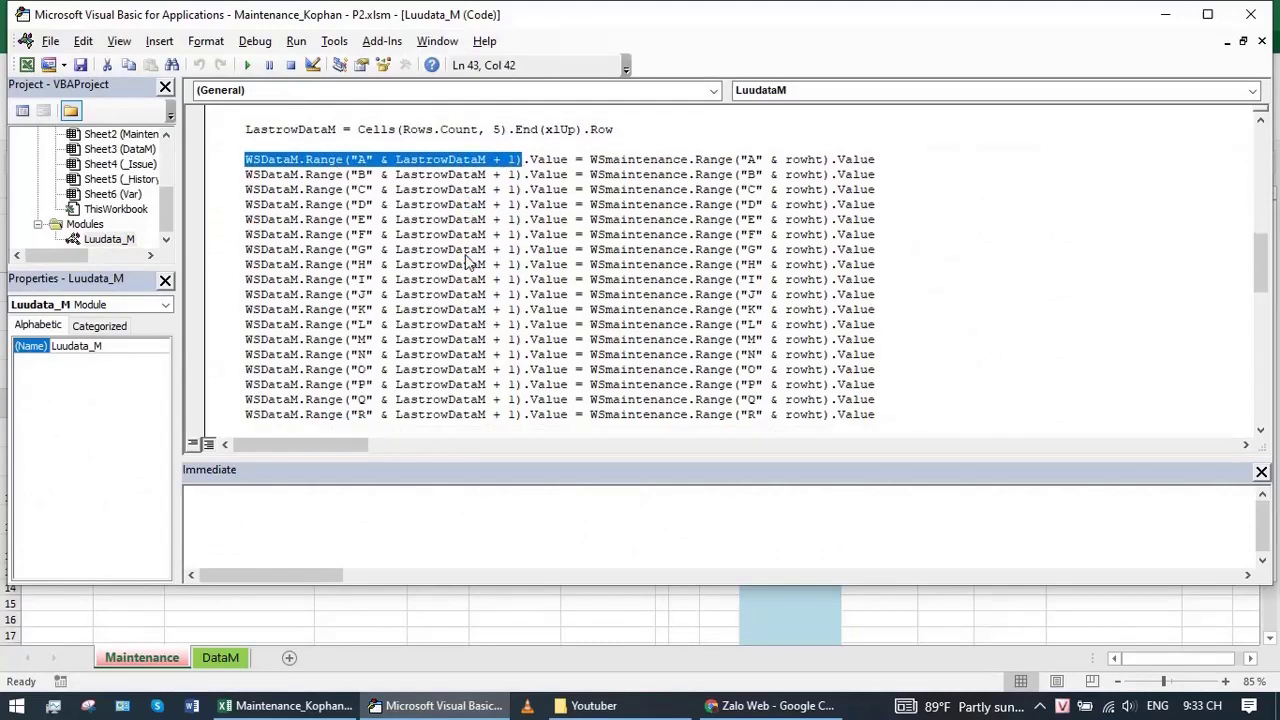
drag(242, 160, 918, 424)
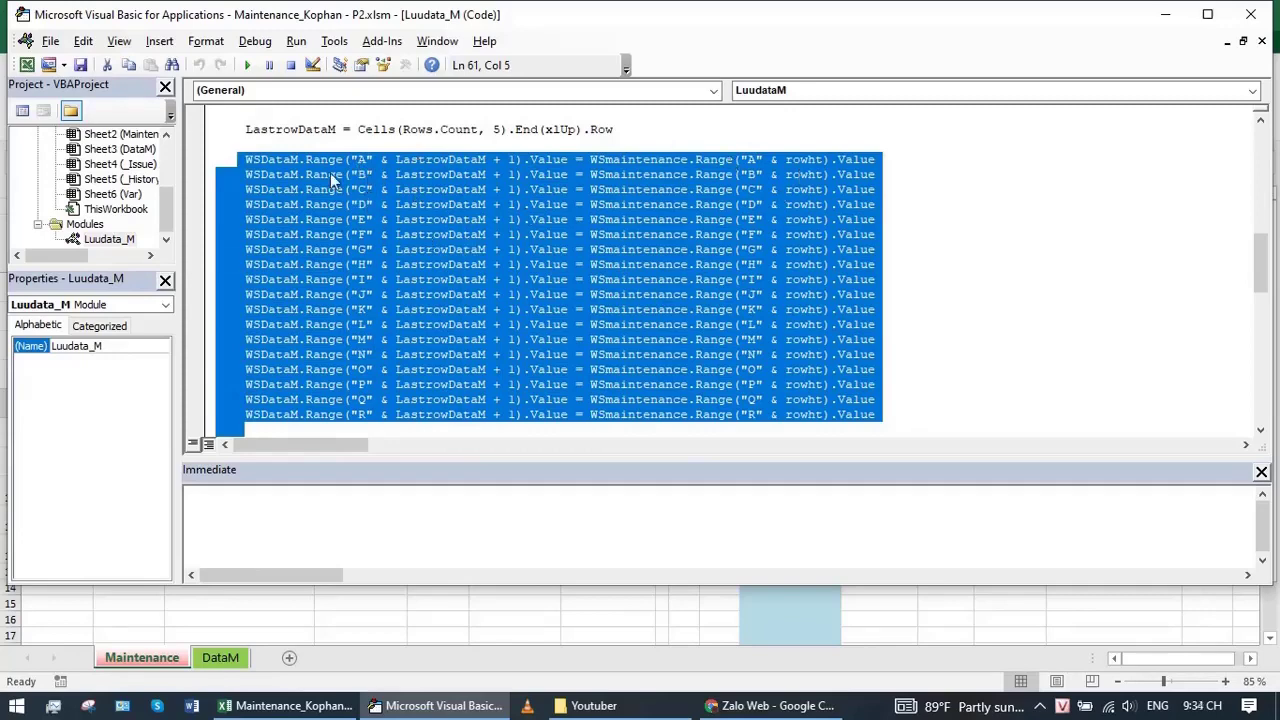
click(655, 190)
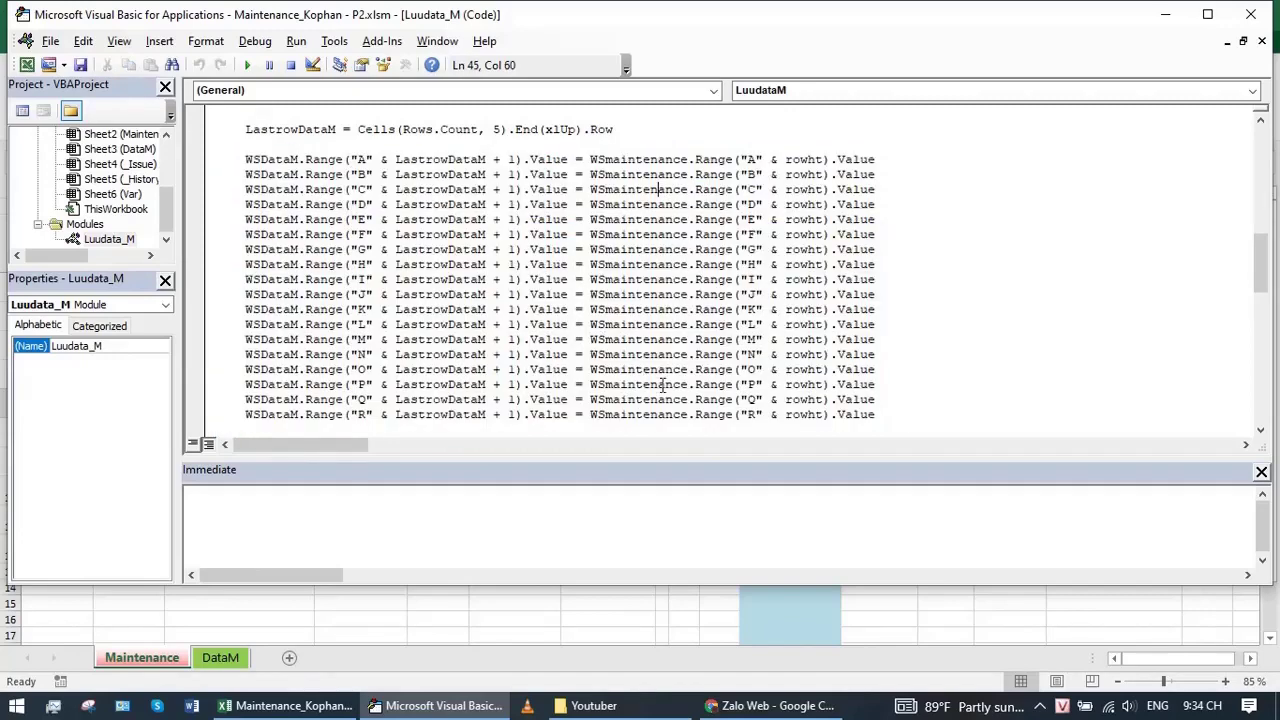
scroll(749, 366, down, 6)
scroll(749, 366, down, 2)
scroll(749, 366, up, 2)
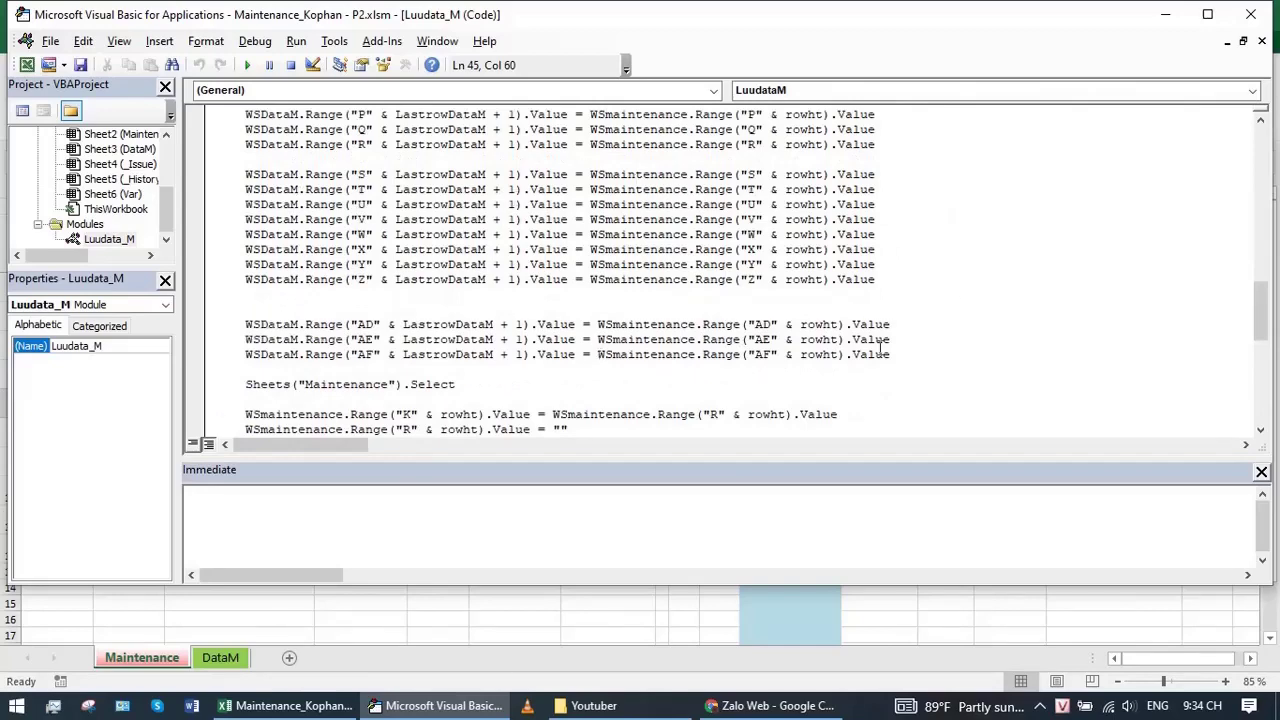
Step: Examine the reset lines copying each column R finish date into column K
drag(888, 354, 320, 182)
scroll(558, 333, down, 2)
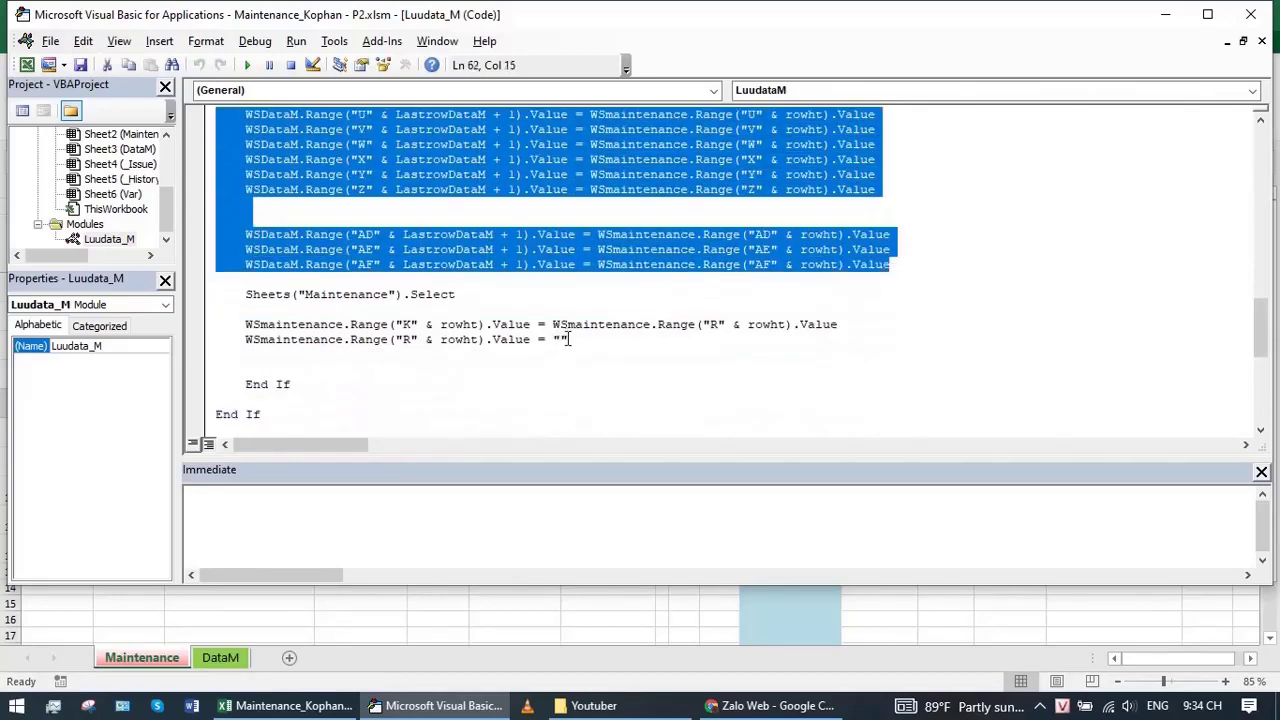
drag(568, 339, 205, 324)
click(389, 325)
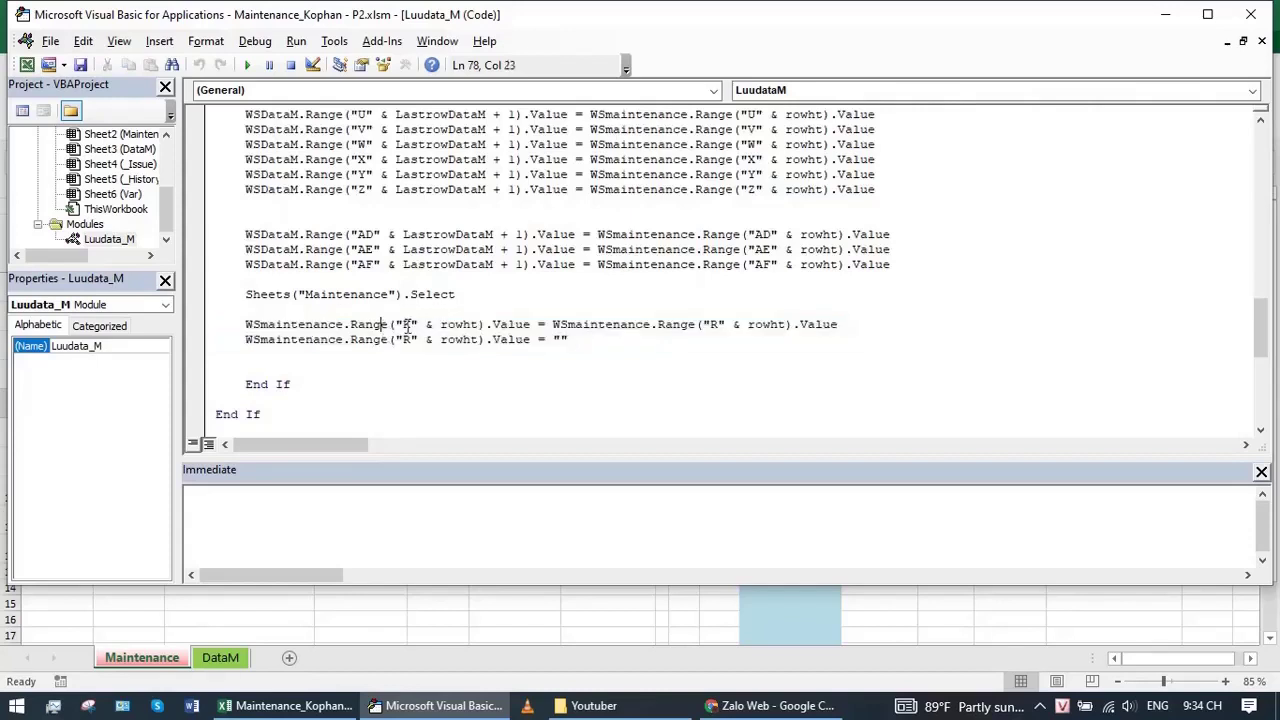
click(488, 324)
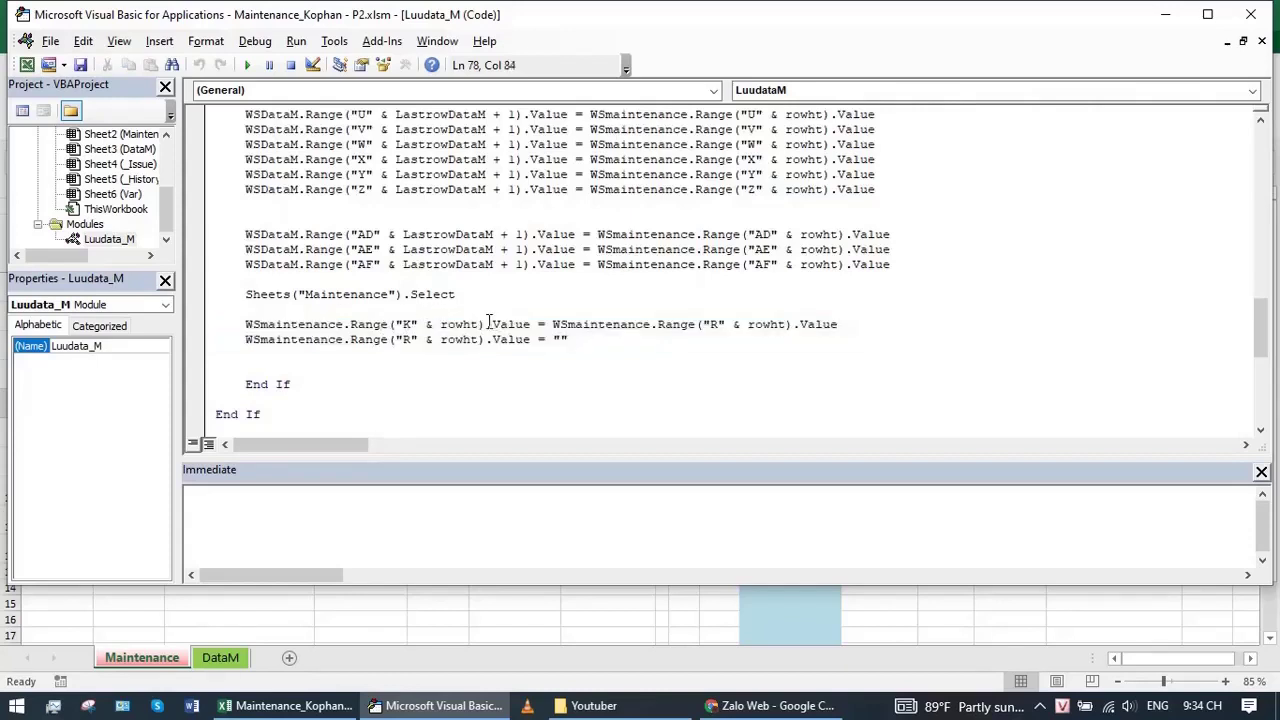
double_click(712, 324)
double_click(405, 324)
Step: Check Clean Solenoid Valve's finish date 12/08/2021 in R4 and start date 01/07/2021 in K4
click(147, 664)
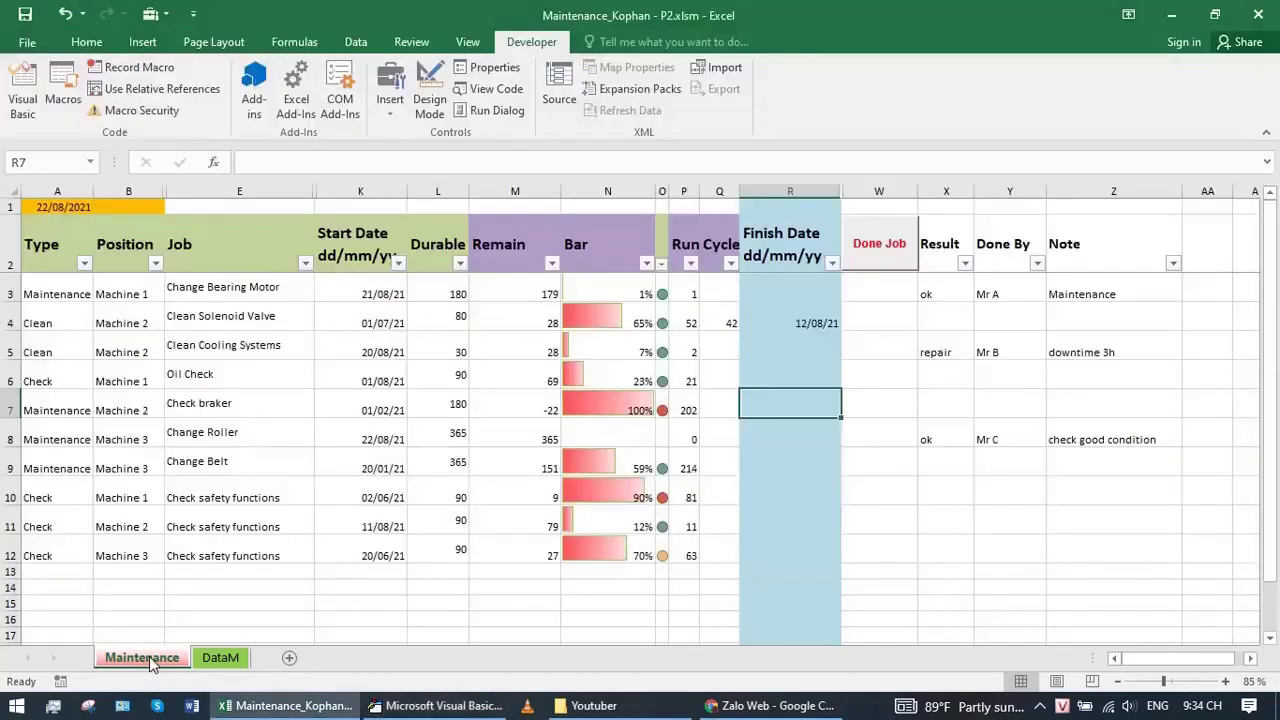
click(802, 316)
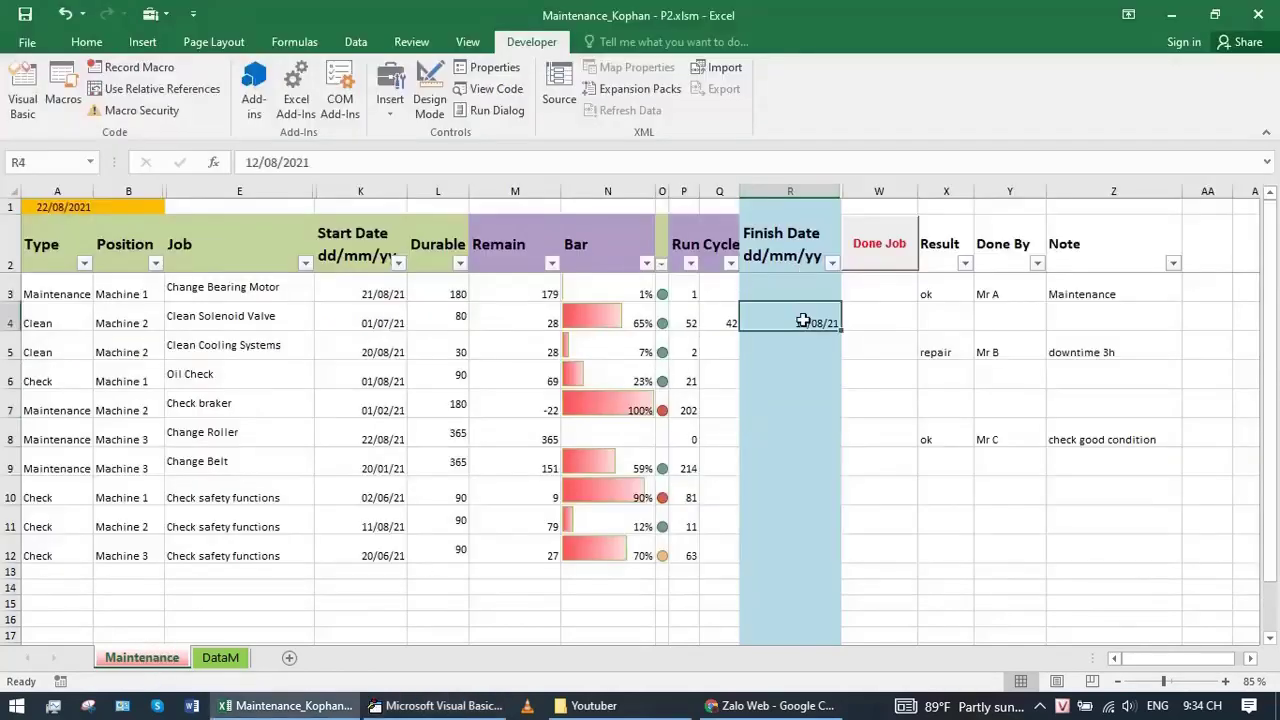
click(361, 319)
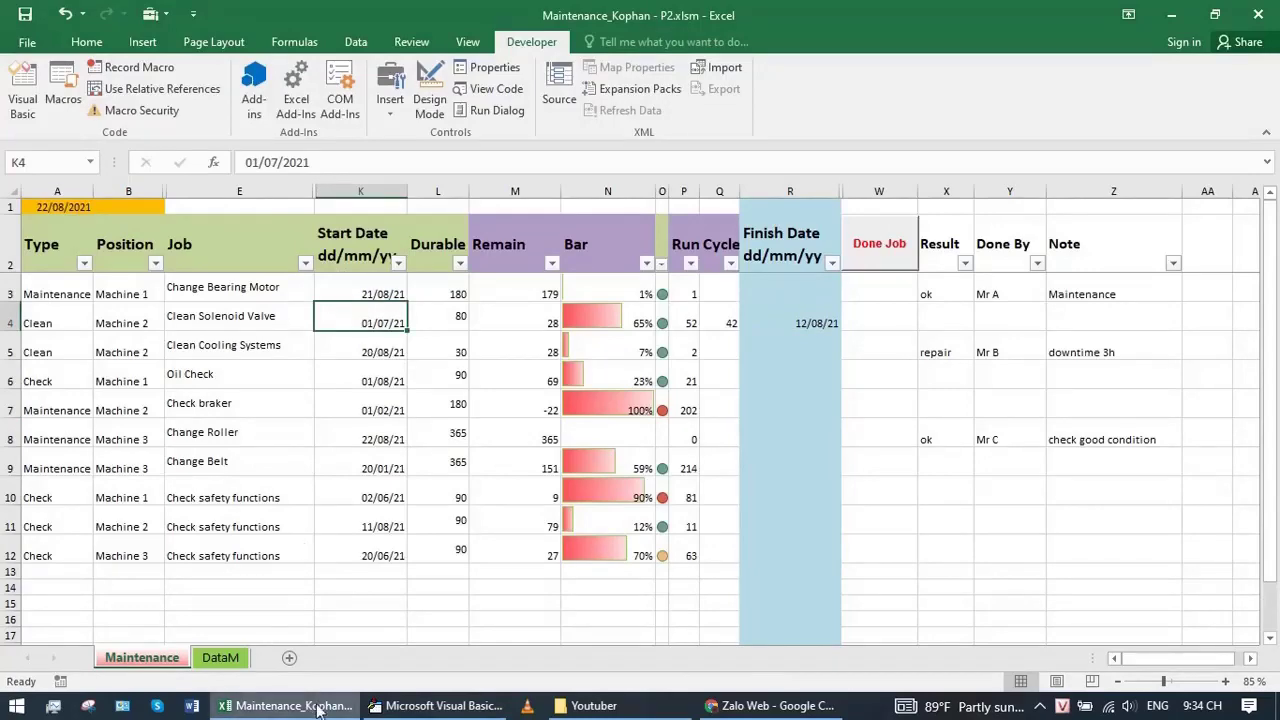
Step: Inspect the macro line that empties the column R finish date after it becomes the start date
click(440, 706)
drag(570, 341, 243, 340)
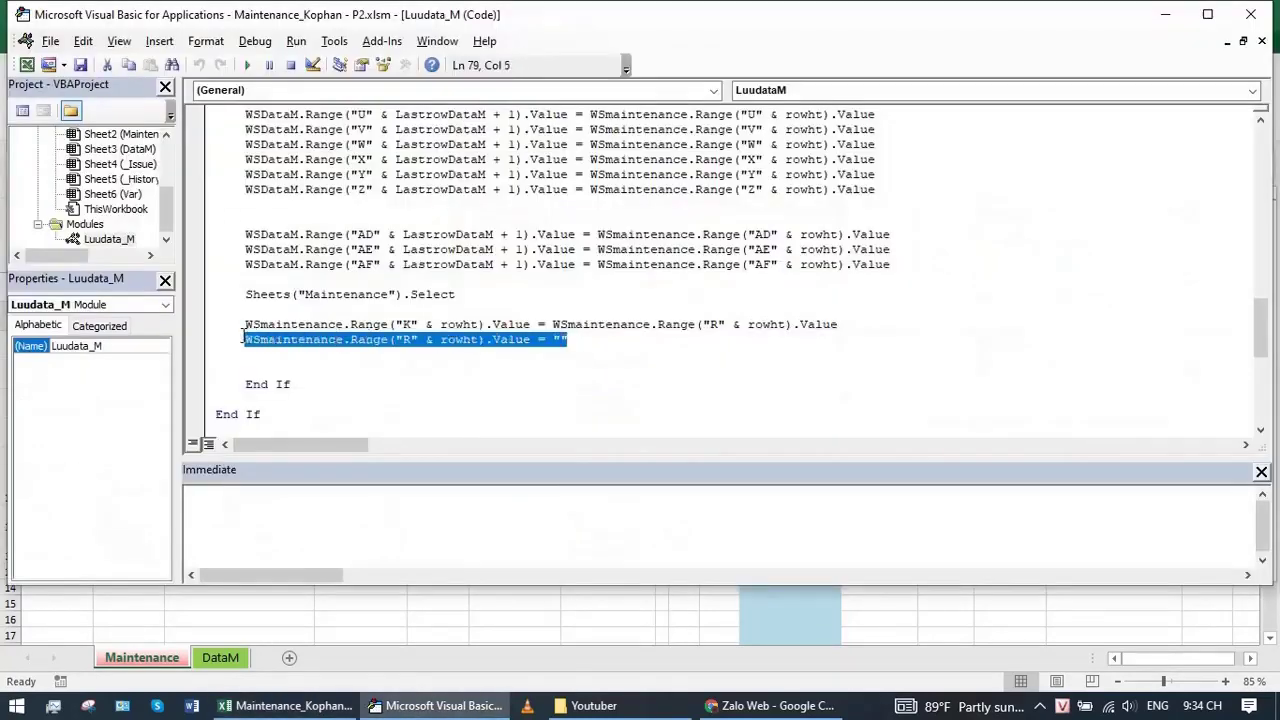
click(574, 340)
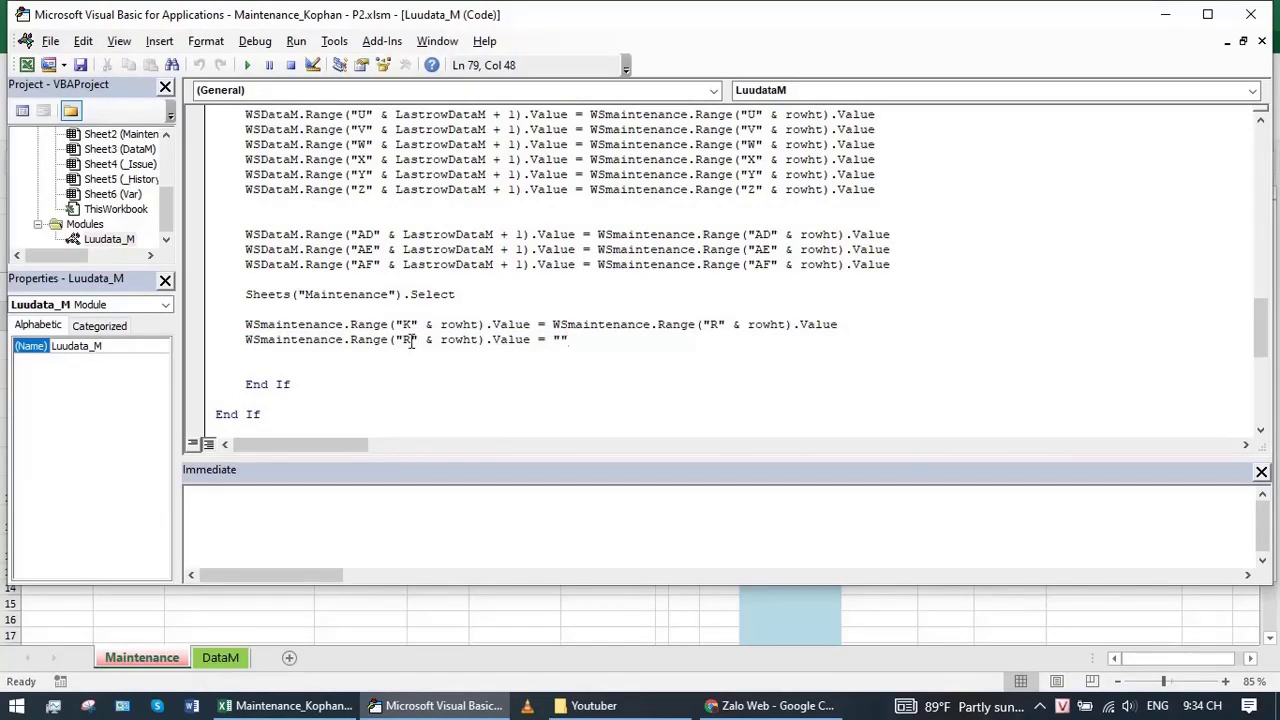
scroll(410, 340, down, 3)
scroll(412, 340, up, 2)
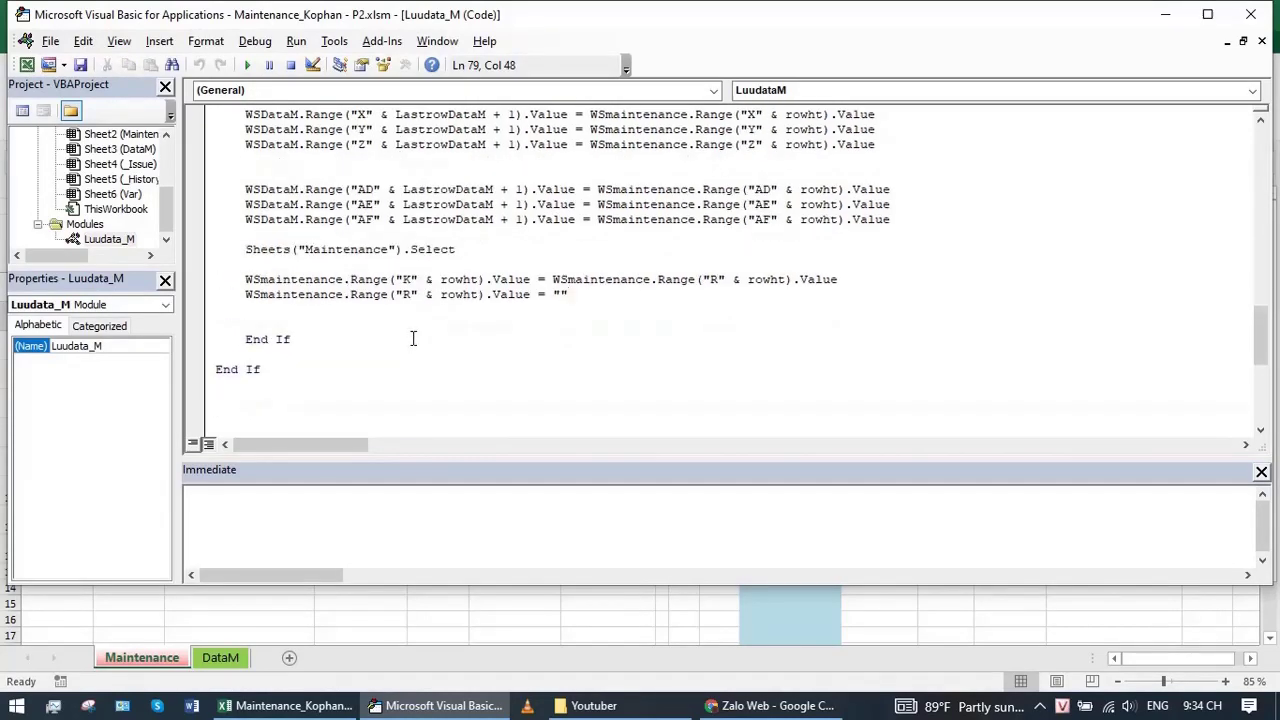